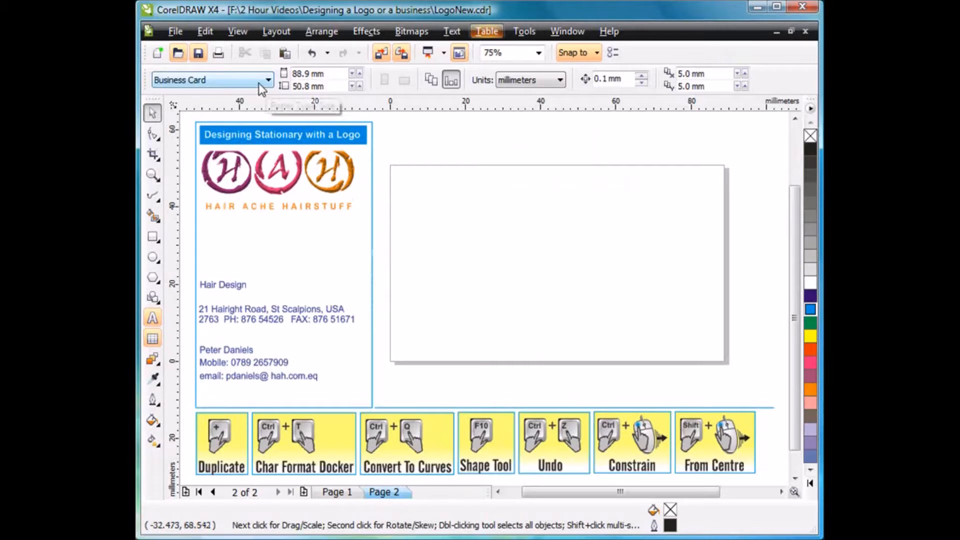
{"action": "left_click", "coordinate": [266, 83]}
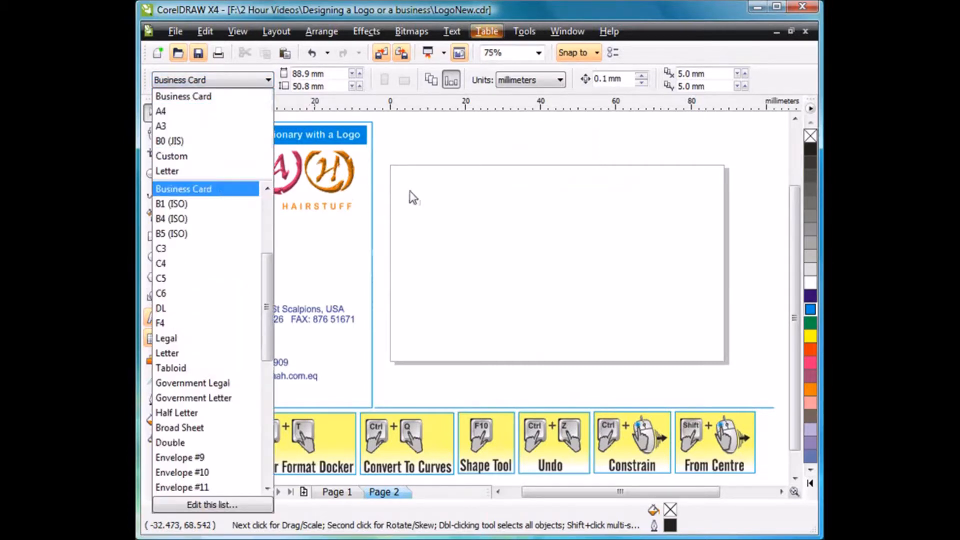
{"action": "left_click", "coordinate": [439, 257]}
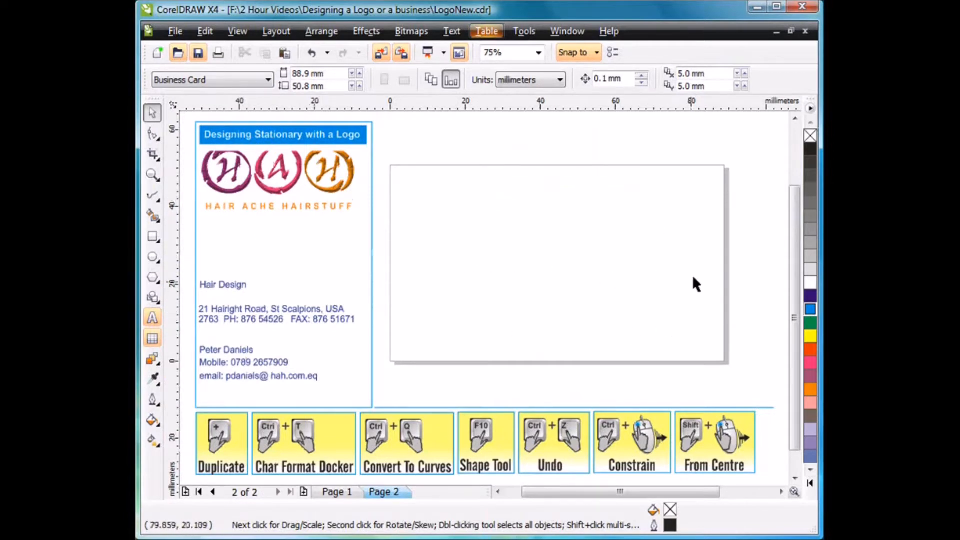
Try a solid purple background on the business card page and undo it.
{"action": "double_click", "coordinate": [727, 244]}
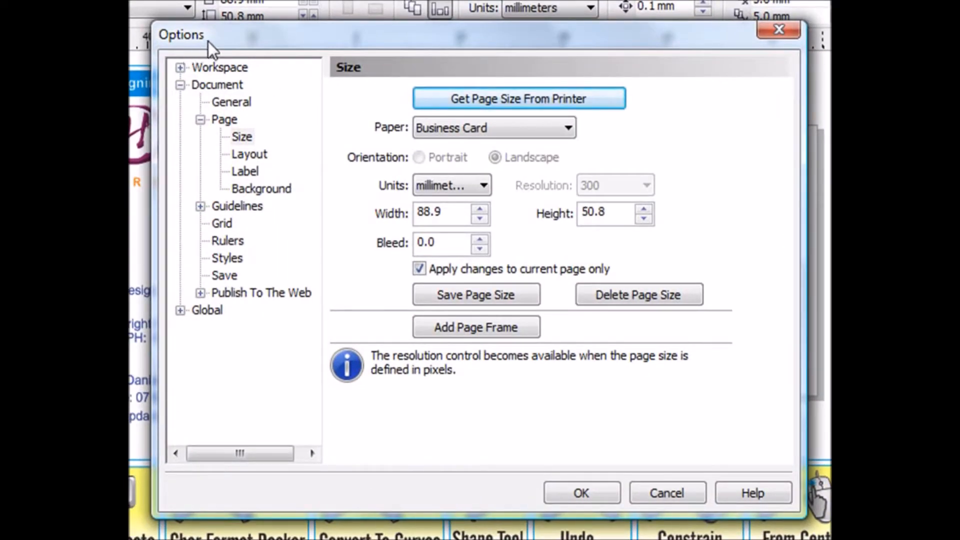
{"action": "left_click", "coordinate": [259, 189]}
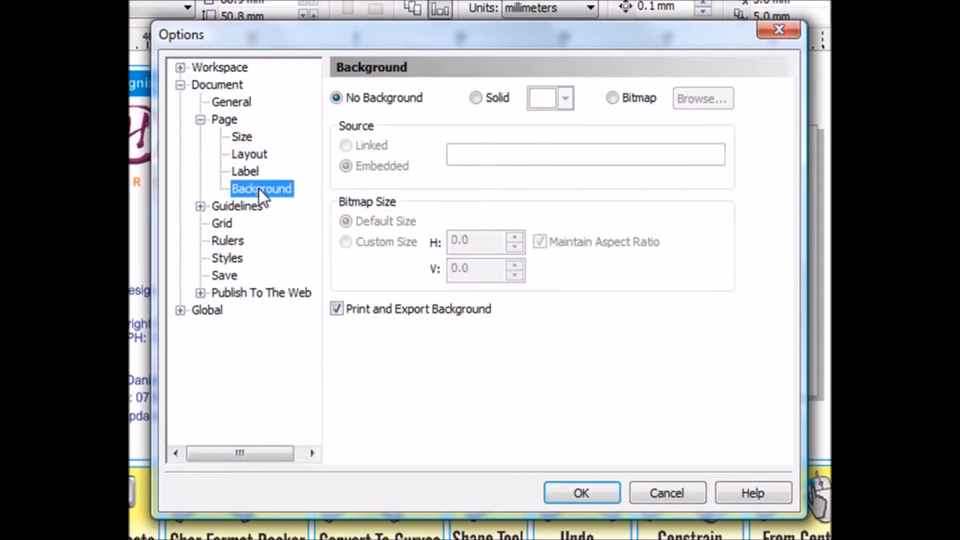
{"action": "left_click", "coordinate": [477, 98]}
{"action": "left_click", "coordinate": [566, 97]}
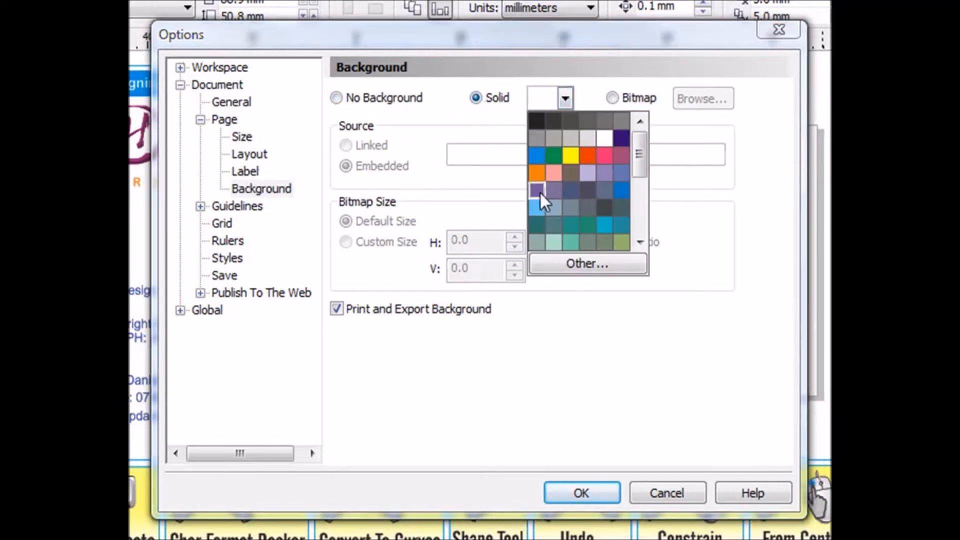
{"action": "left_click", "coordinate": [539, 191]}
{"action": "left_click", "coordinate": [575, 478]}
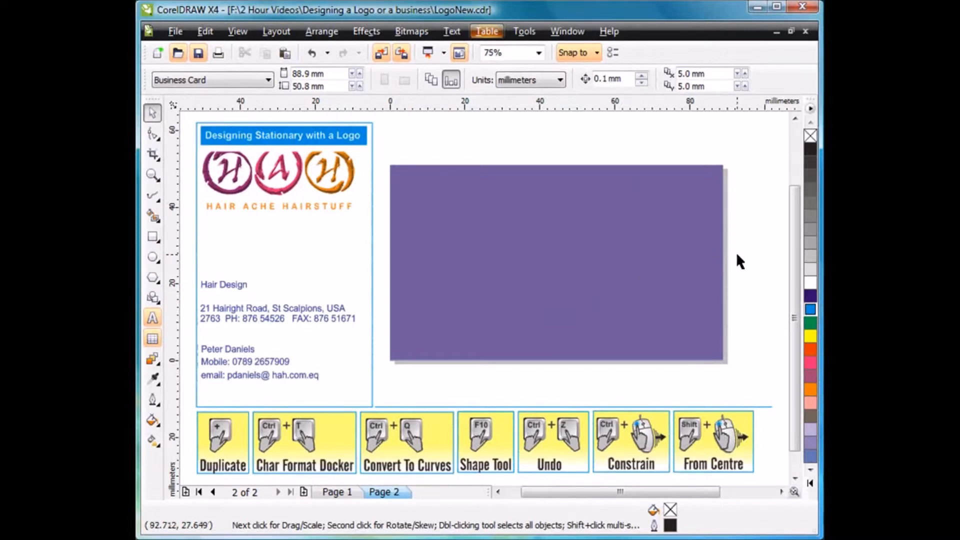
{"action": "key", "text": "ctrl+z"}
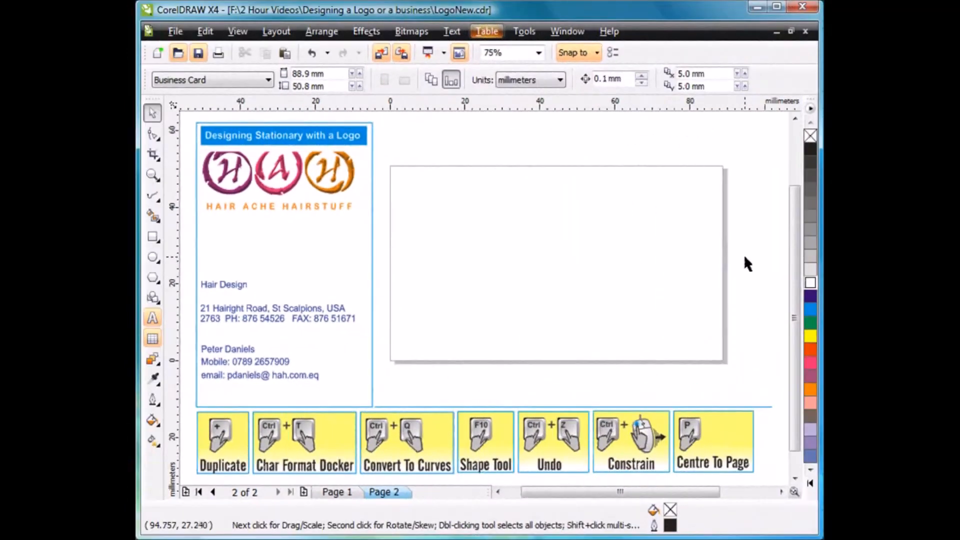
Draw a rectangle about 84 × 46 mm starting from the page's upper-left corner and deselect it.
{"action": "left_click", "coordinate": [152, 237]}
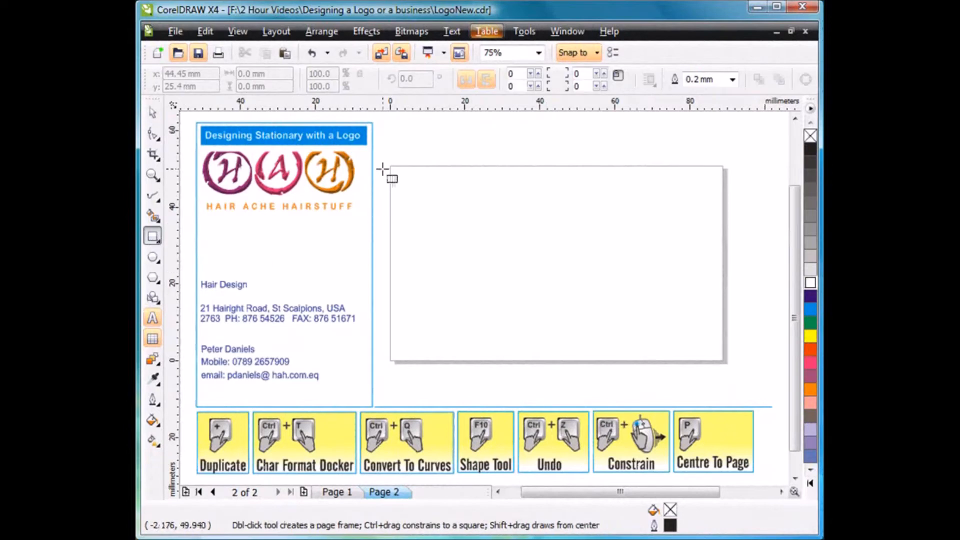
{"action": "left_click_drag", "start_coordinate": [389, 166], "coordinate": [704, 342]}
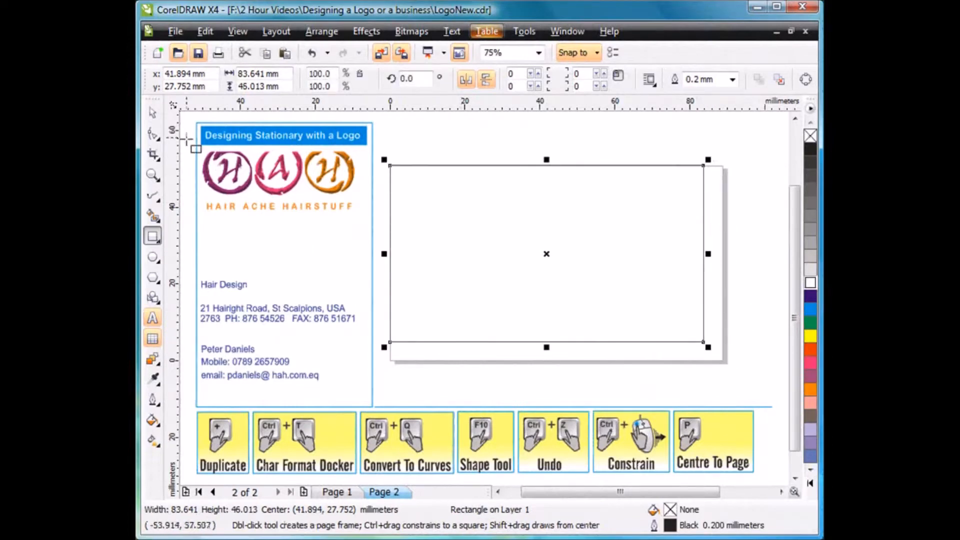
{"action": "left_click", "coordinate": [153, 114]}
{"action": "left_click", "coordinate": [420, 138]}
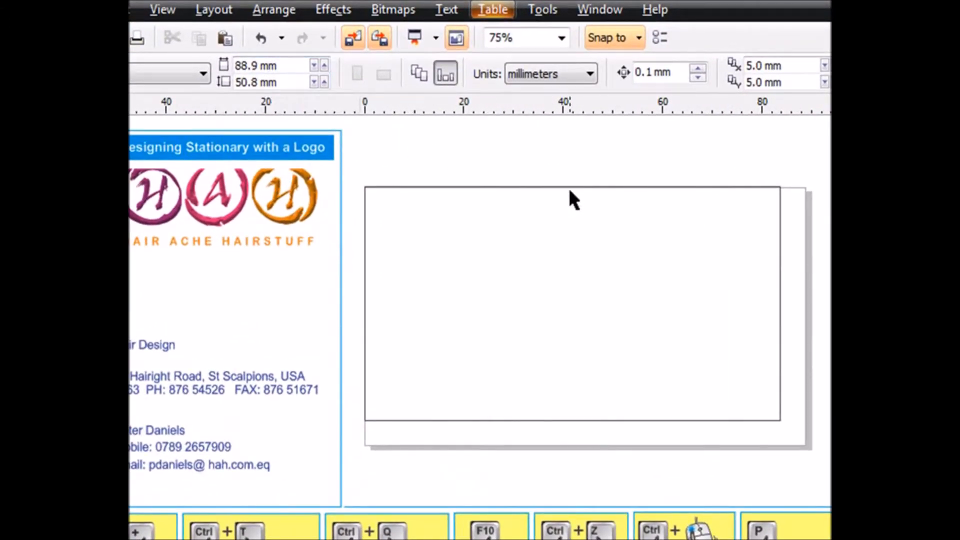
Resize the rectangle to 88.9 mm wide by 50.8 mm high and centre it on the page.
{"action": "left_click", "coordinate": [781, 245]}
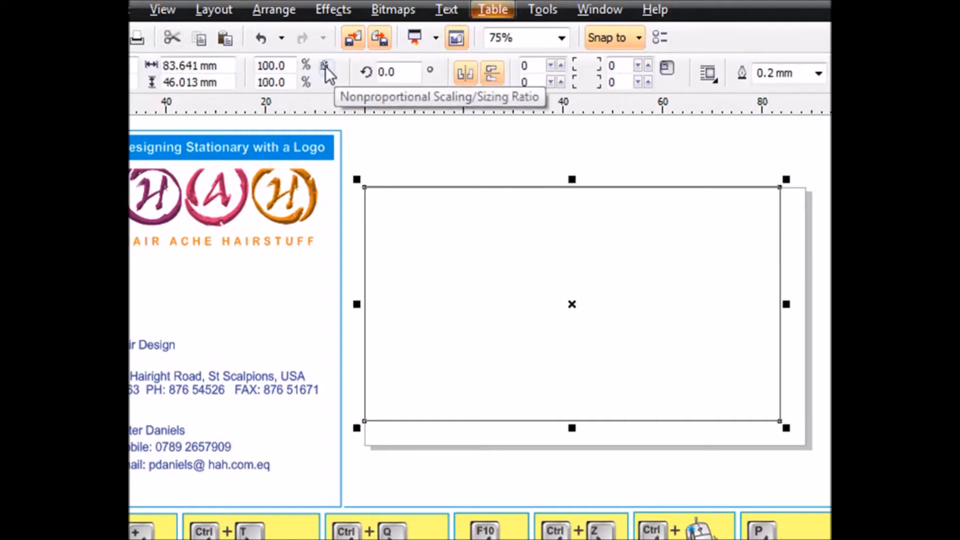
{"action": "left_click", "coordinate": [231, 66]}
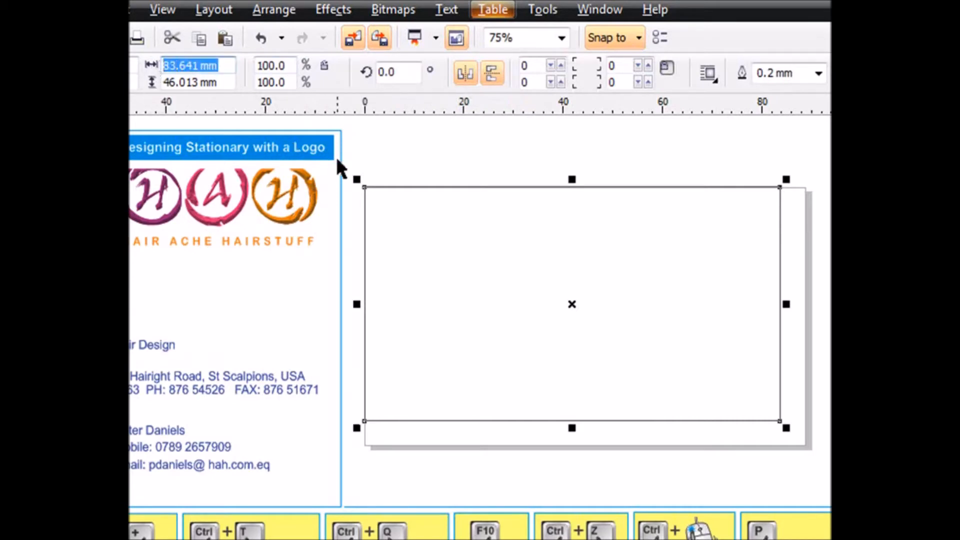
{"action": "type", "text": "88.9"}
{"action": "key", "text": "Tab"}
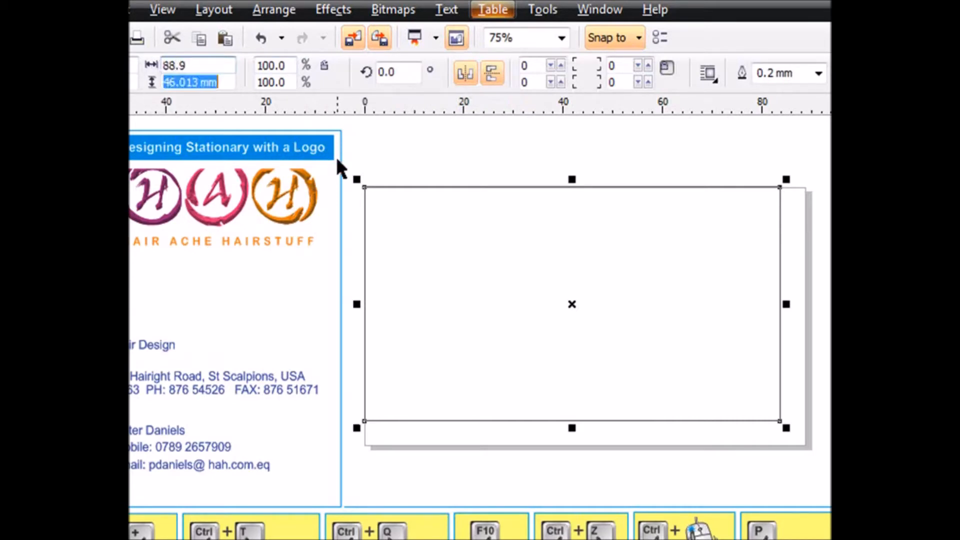
{"action": "type", "text": "50.8"}
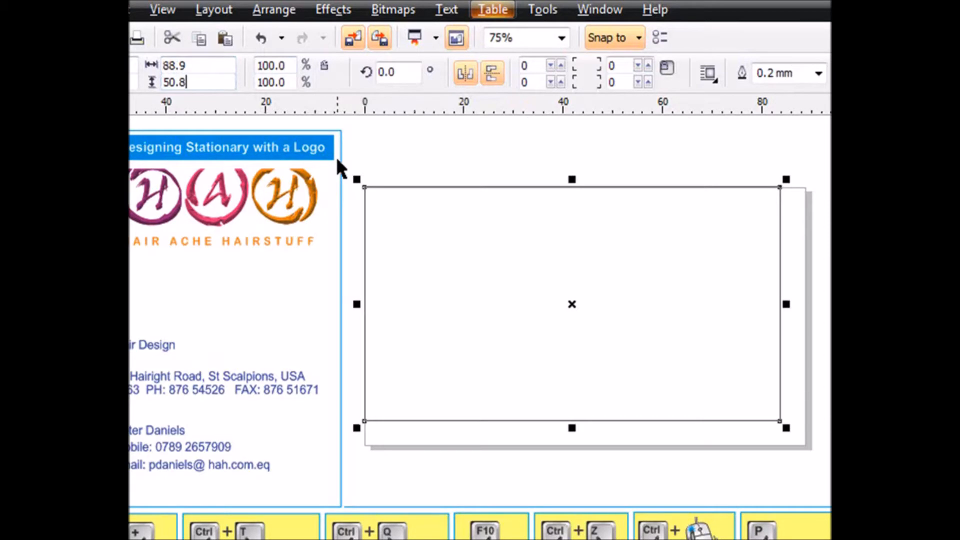
{"action": "key", "text": "Return"}
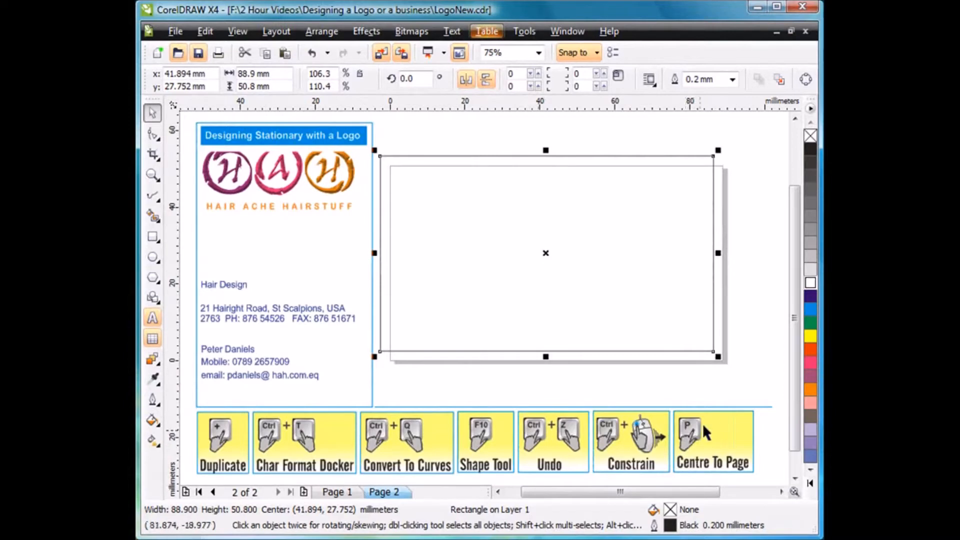
{"action": "key", "text": "p"}
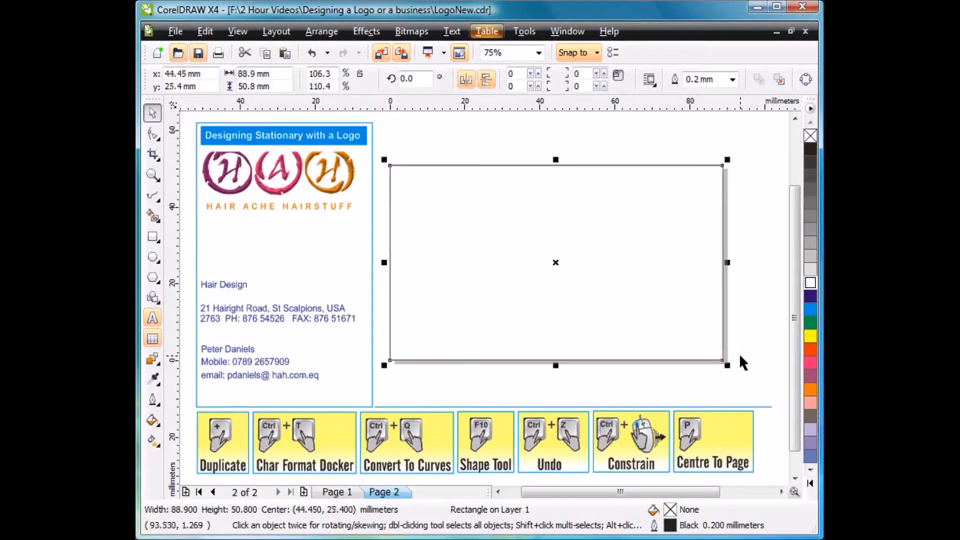
Fill the card rectangle with cyan and round all four corners to a roundness of about 11.
{"action": "left_click", "coordinate": [811, 308]}
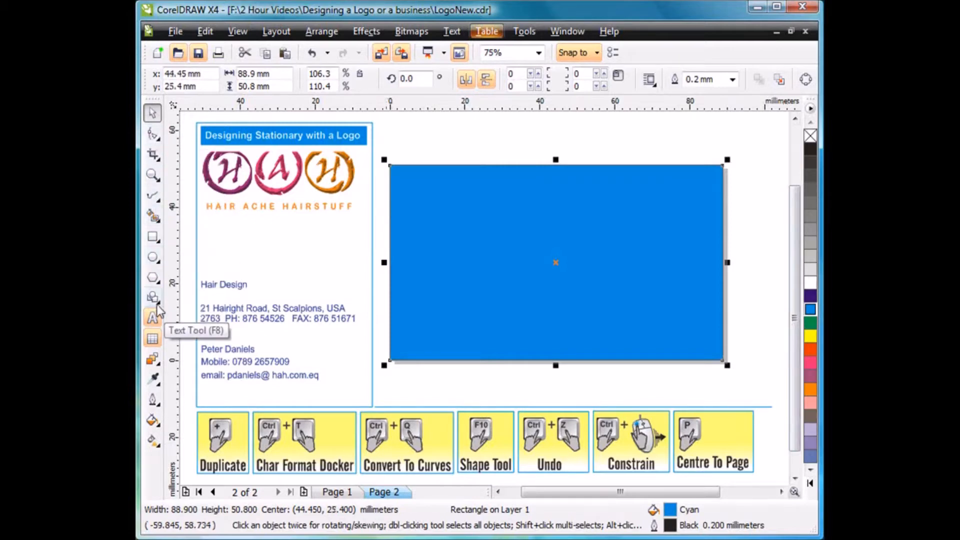
{"action": "left_click", "coordinate": [152, 134]}
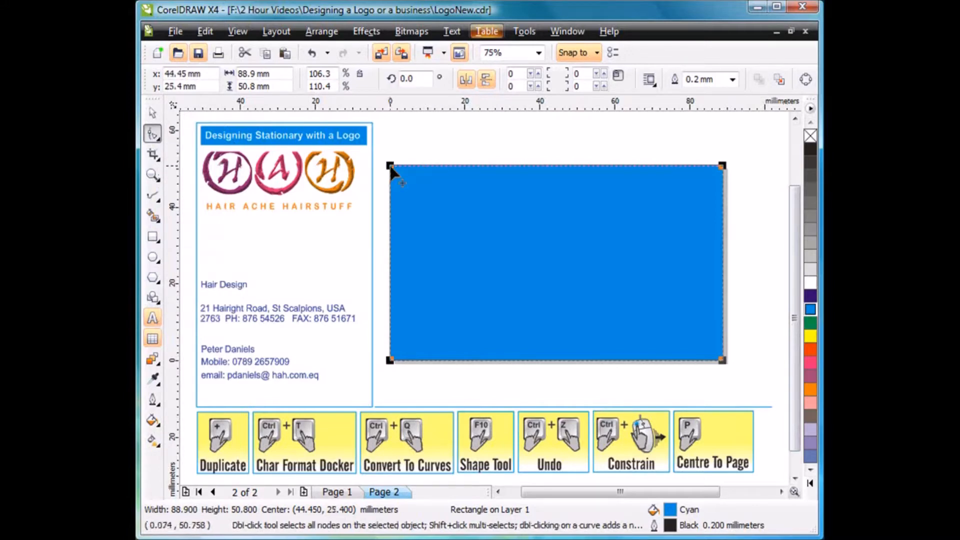
{"action": "left_click_drag", "start_coordinate": [390, 165], "coordinate": [385, 176]}
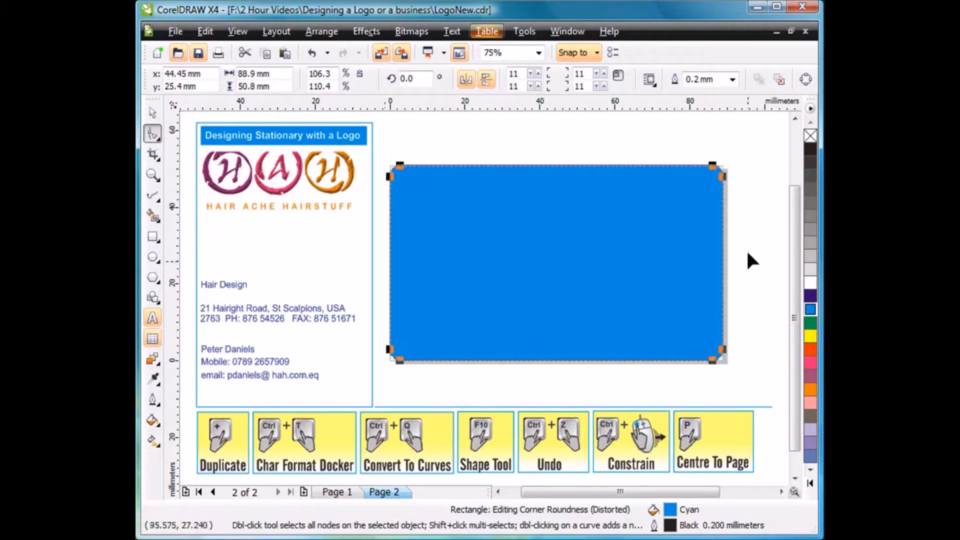
{"action": "key", "text": "space"}
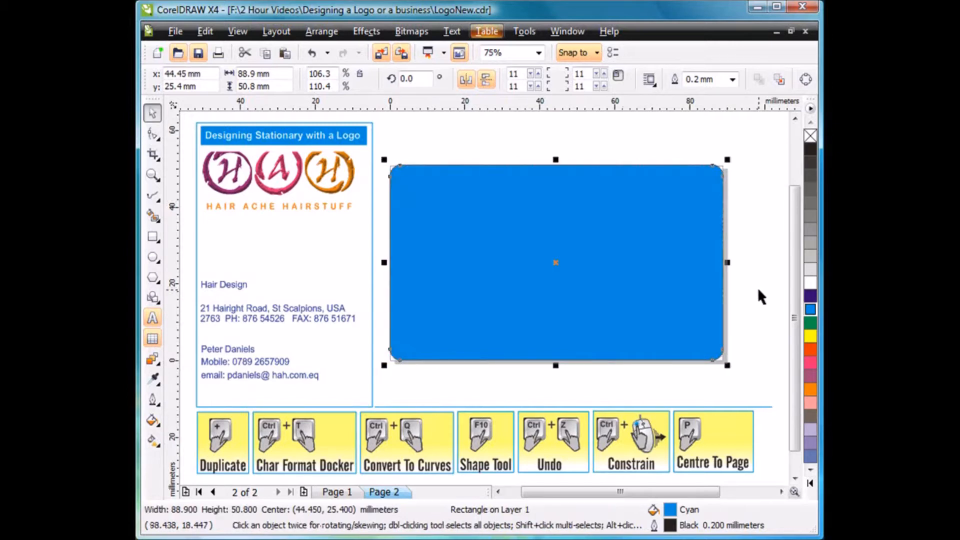
Duplicate the rounded rectangle scaled inward from its centre to about 85.9 × 47.9 mm, with a white fill for the copy.
{"action": "left_click_drag", "start_coordinate": [726, 369], "coordinate": [724, 366]}
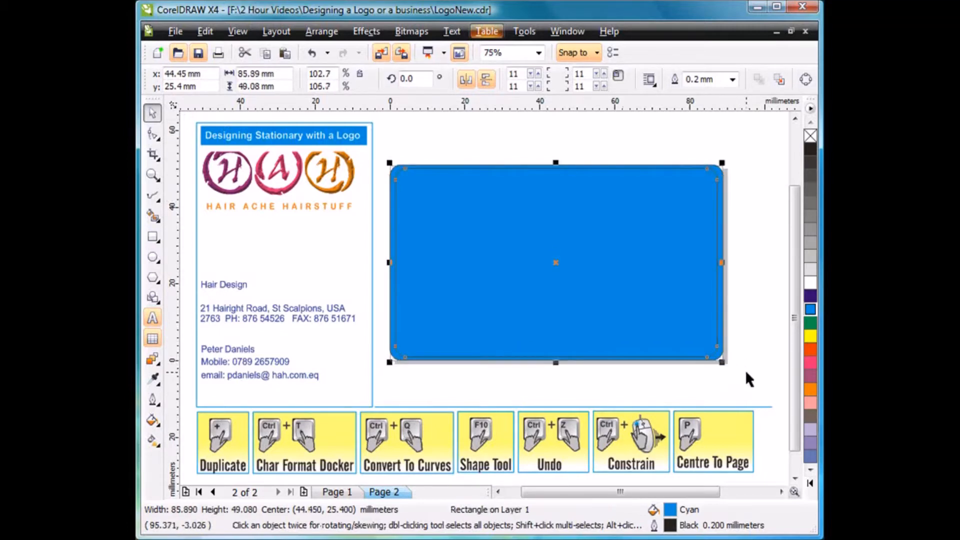
{"action": "left_click", "coordinate": [810, 283]}
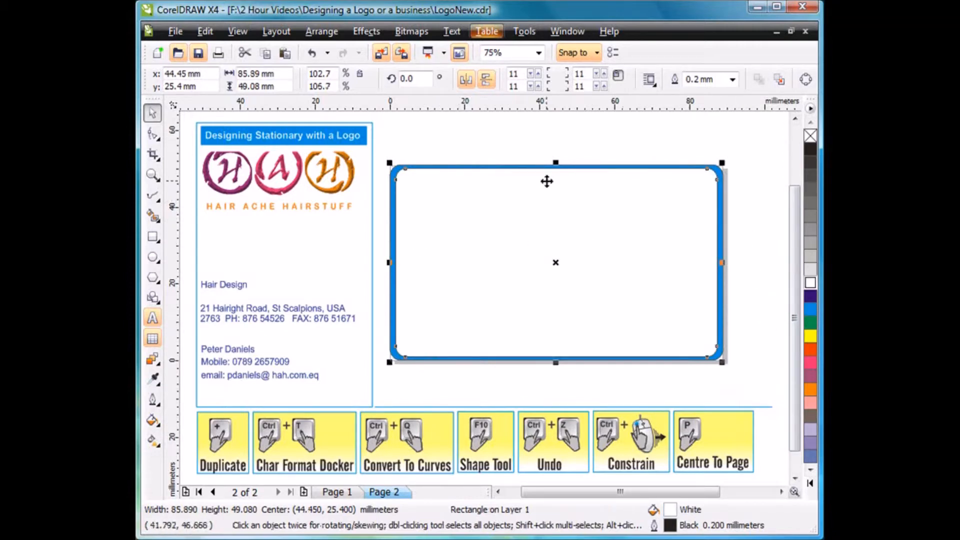
{"action": "left_click_drag", "start_coordinate": [554, 363], "coordinate": [556, 361]}
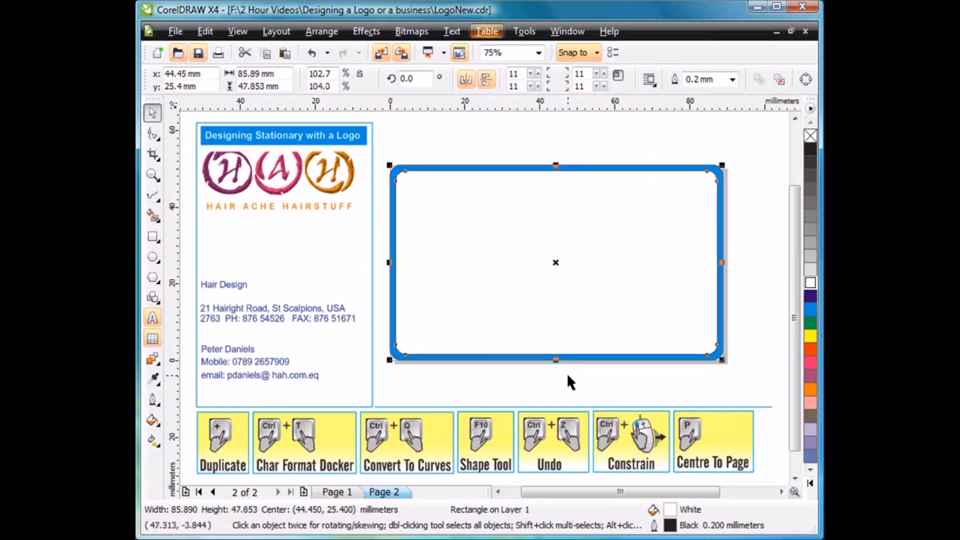
{"action": "left_click", "coordinate": [568, 382]}
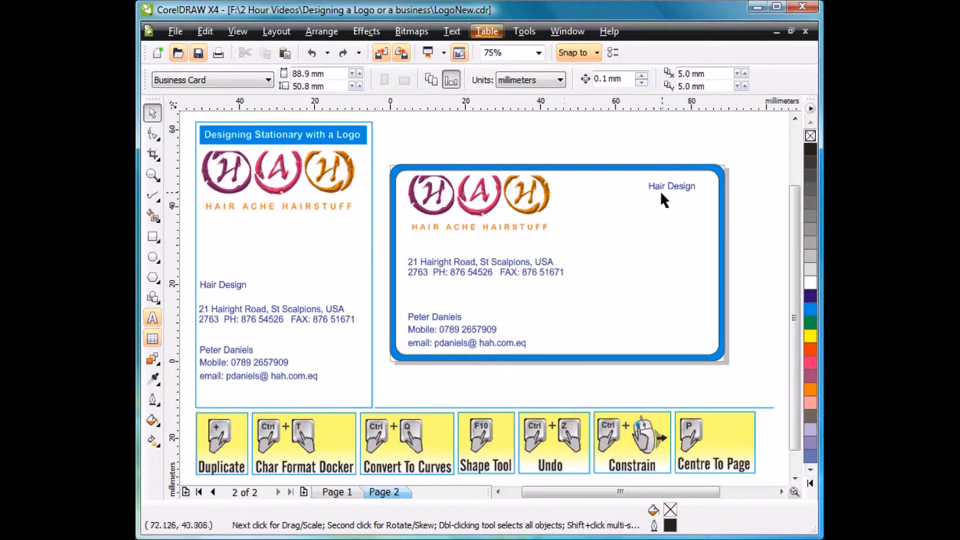
Move the "Hair Design" text above the card and remove the outlines from both rounded rectangles.
{"action": "left_click_drag", "start_coordinate": [667, 185], "coordinate": [696, 146]}
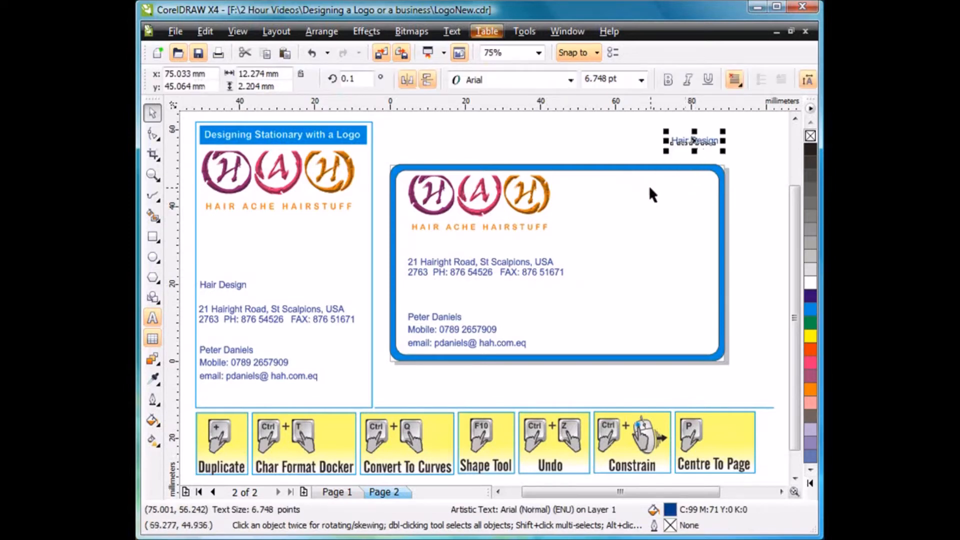
{"action": "left_click", "coordinate": [667, 226]}
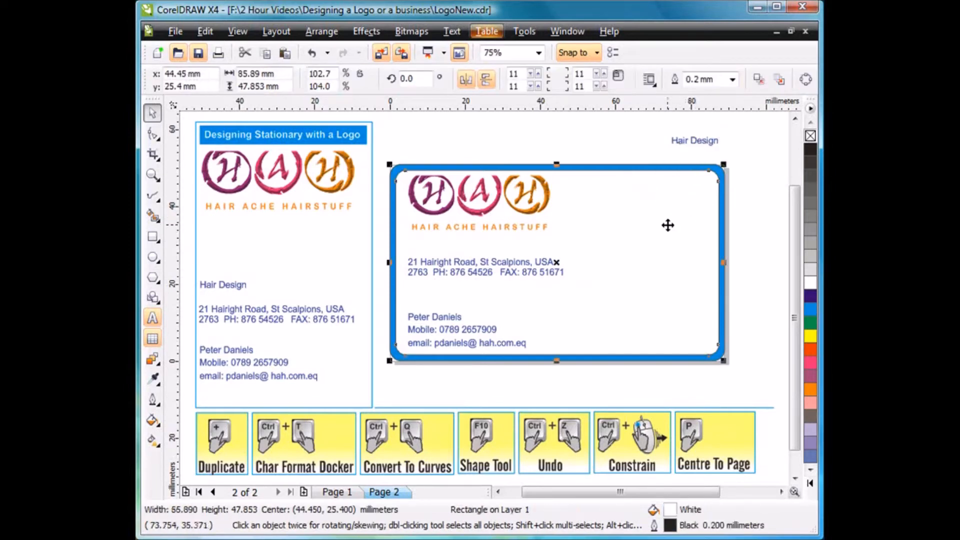
{"action": "left_click", "coordinate": [720, 174], "text": "shift"}
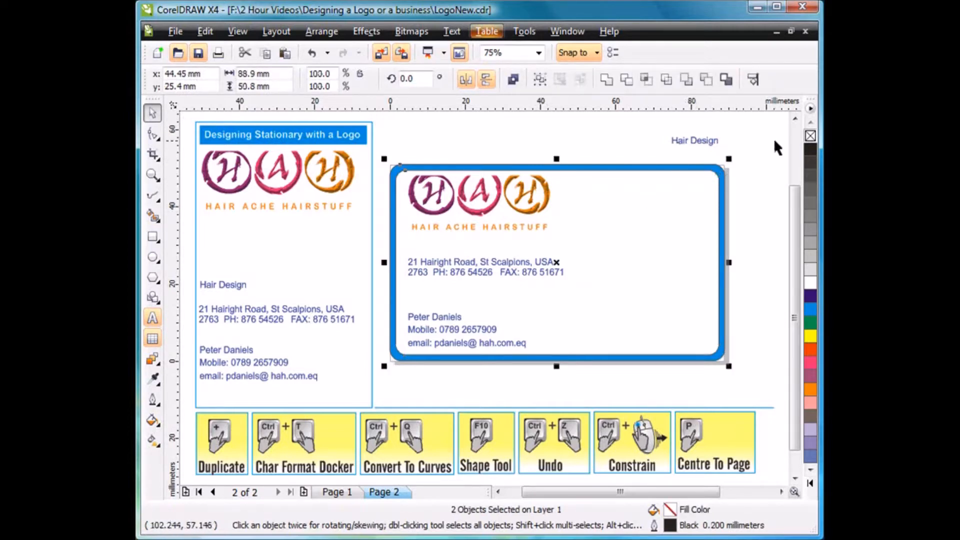
{"action": "right_click", "coordinate": [809, 137]}
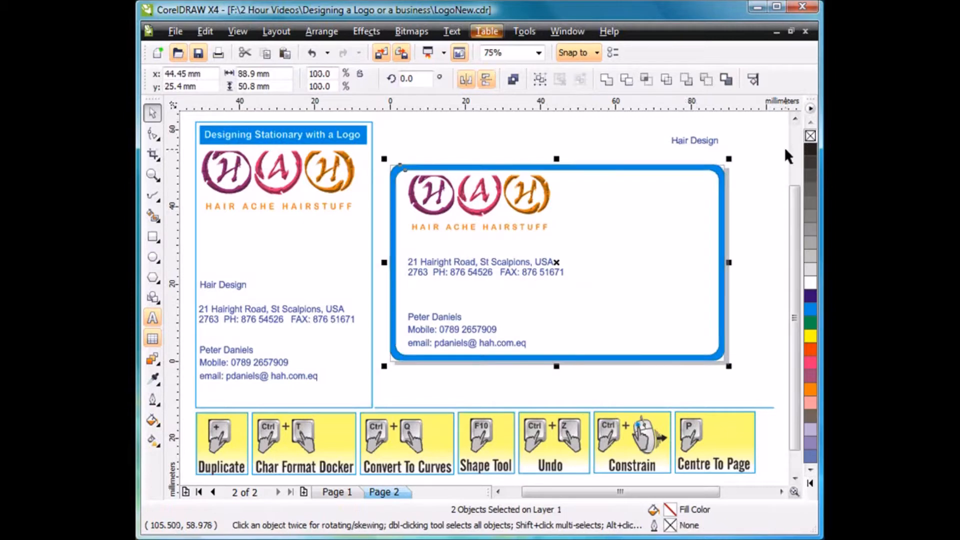
{"action": "left_click", "coordinate": [741, 198]}
Convert the white inner rectangle to curves and add two nodes on the right part of its top edge.
{"action": "left_click", "coordinate": [681, 195]}
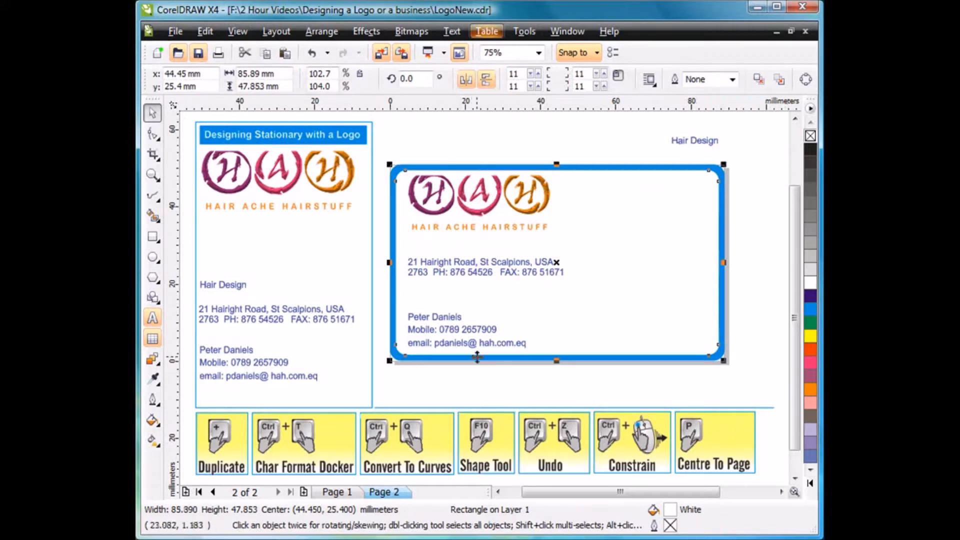
{"action": "key", "text": "ctrl+q"}
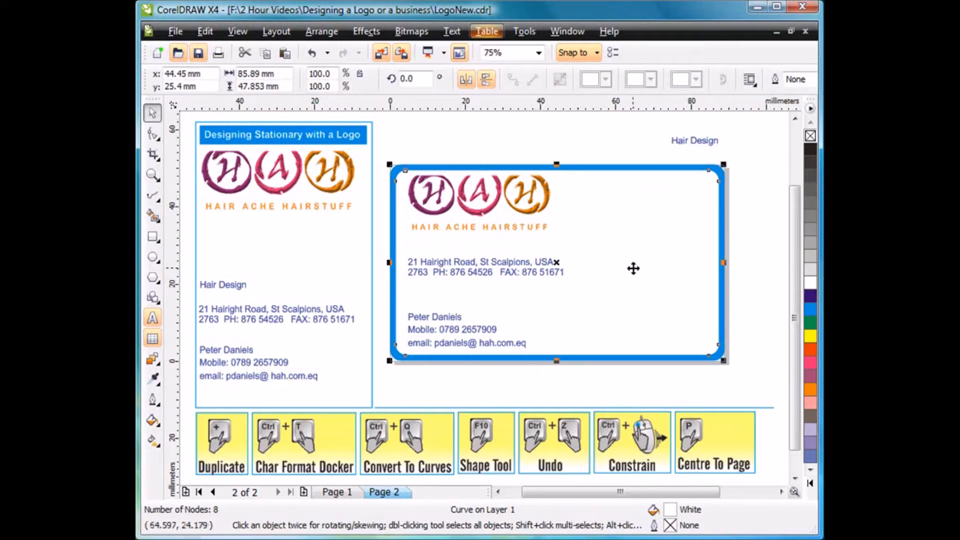
{"action": "key", "text": "F10"}
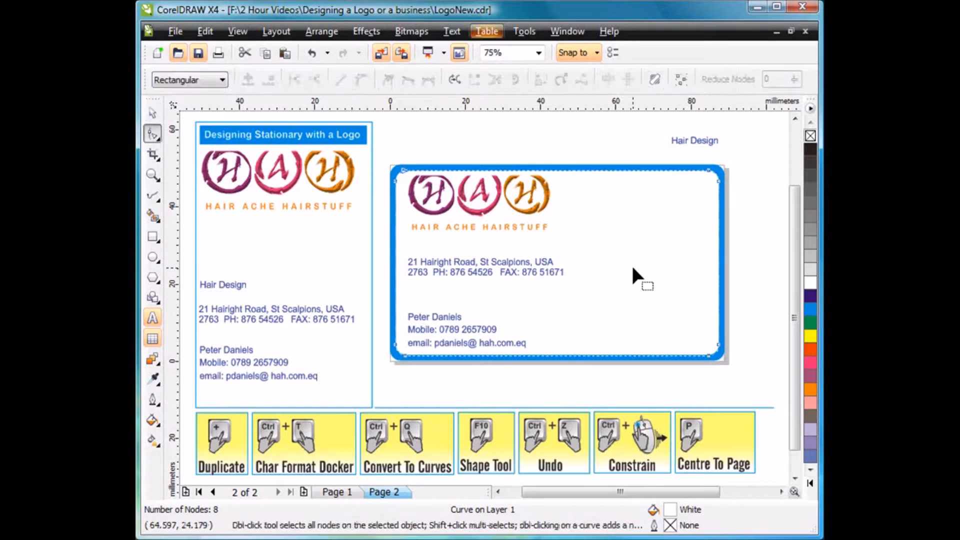
{"action": "double_click", "coordinate": [642, 167]}
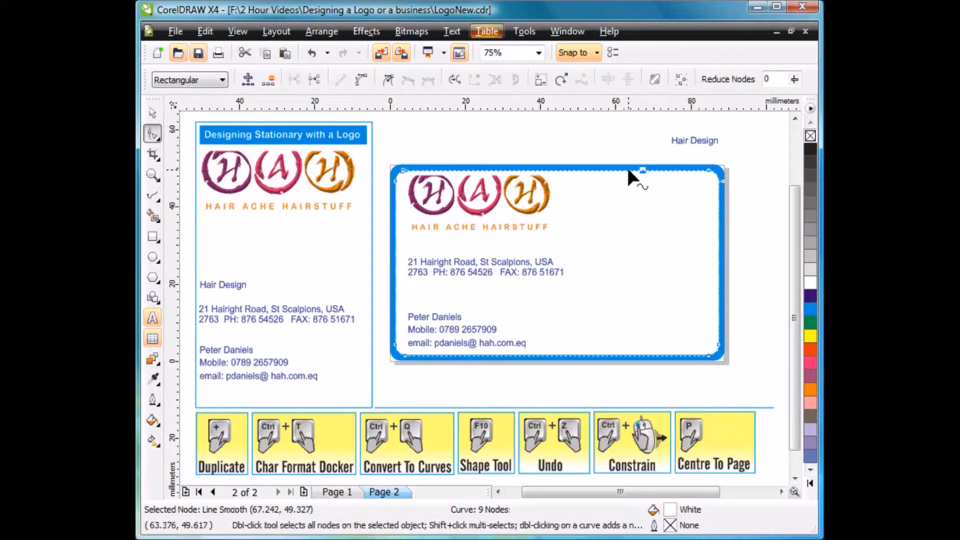
{"action": "double_click", "coordinate": [627, 169]}
Move the two upper-right corner nodes of the white shape straight down to form a slanted cyan corner.
{"action": "left_click_drag", "start_coordinate": [749, 149], "coordinate": [695, 192]}
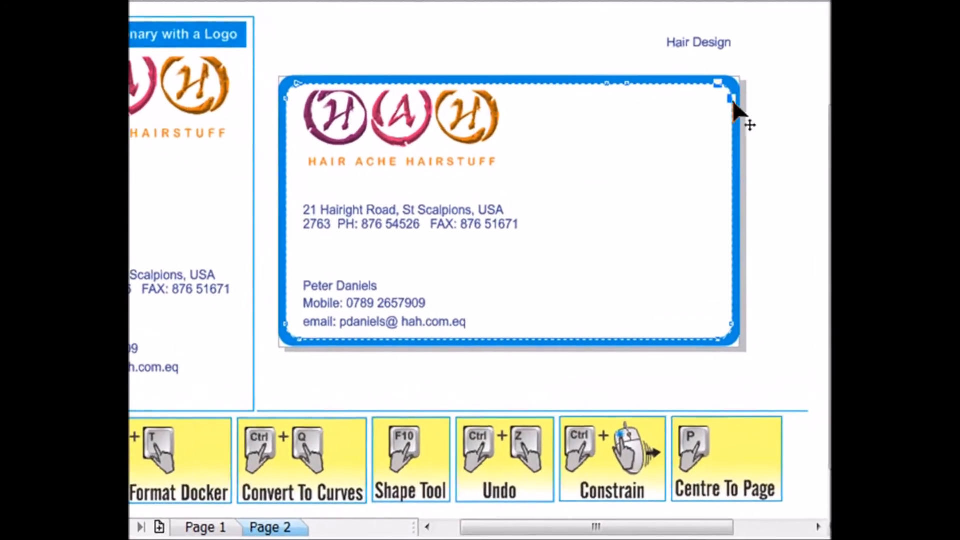
{"action": "left_click_drag", "start_coordinate": [728, 128], "coordinate": [734, 160]}
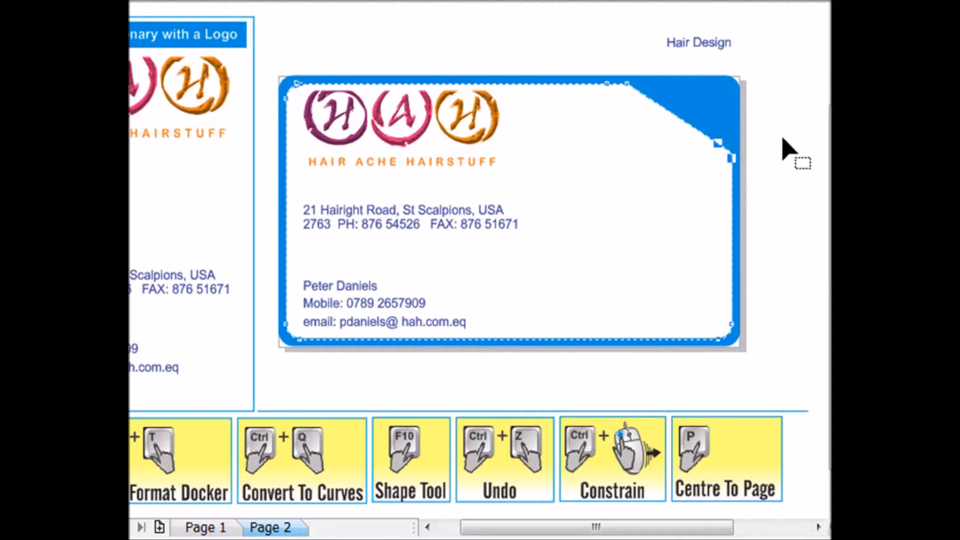
{"action": "key", "text": "z"}
{"action": "left_click_drag", "start_coordinate": [579, 17], "coordinate": [760, 206]}
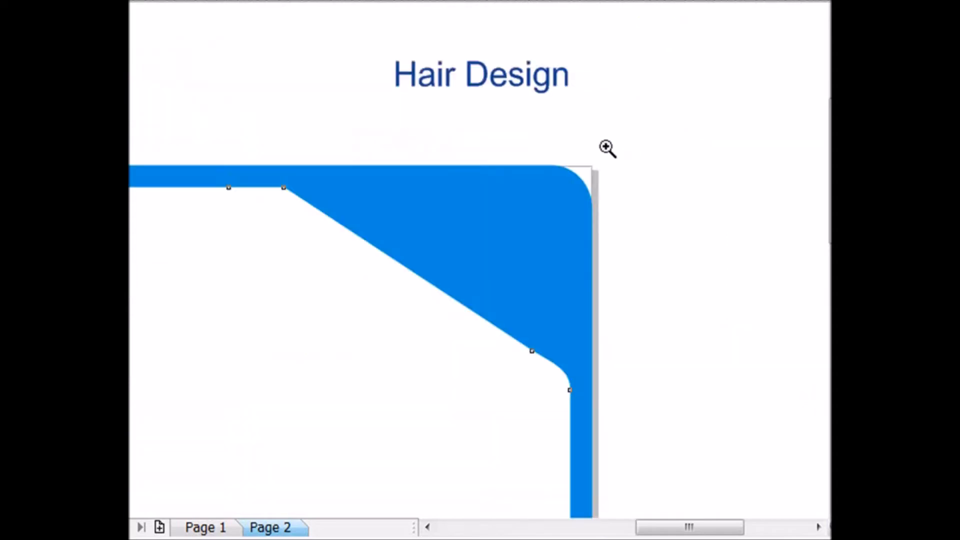
Convert the short top-edge segment of the white shape to a curve and reposition its end nodes for a rounded bend into the slanted edge.
{"action": "key", "text": "F10"}
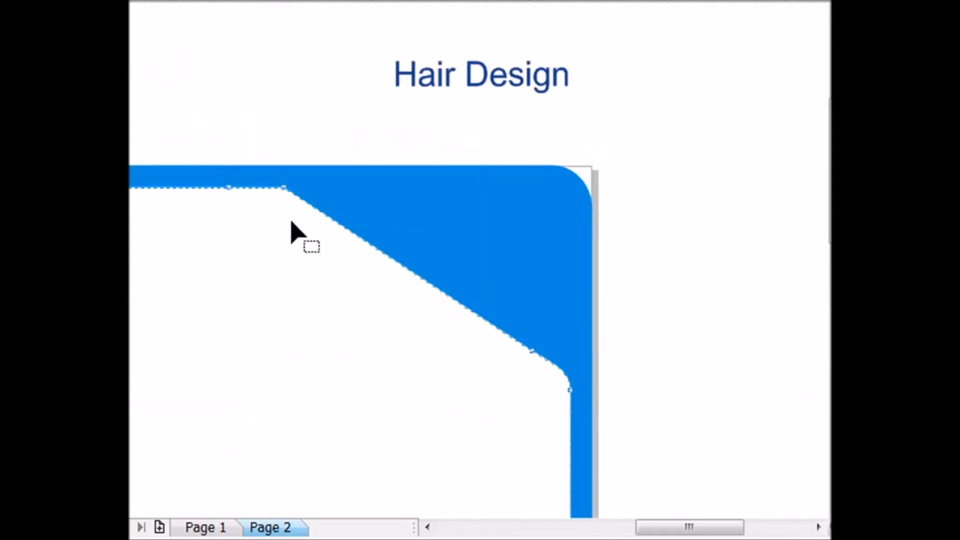
{"action": "right_click", "coordinate": [255, 188]}
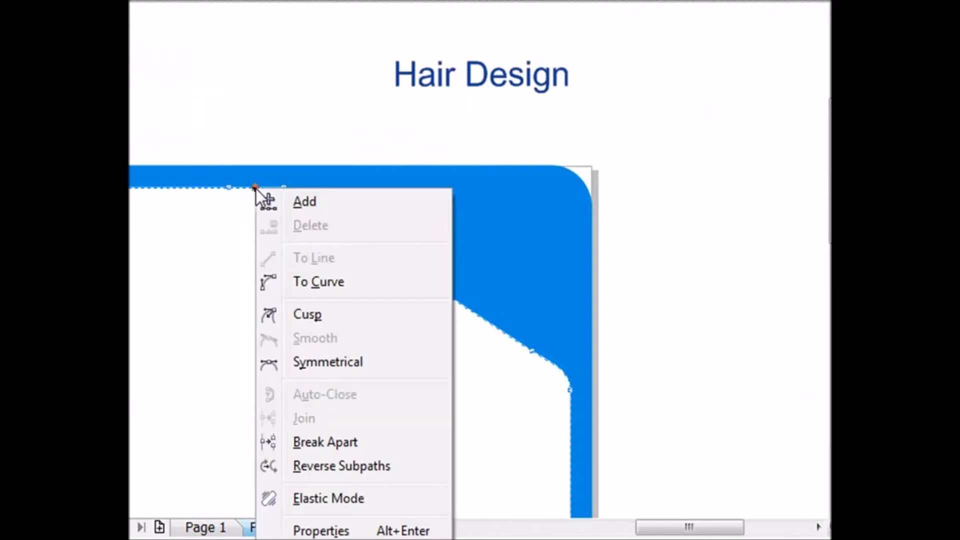
{"action": "left_click", "coordinate": [307, 283]}
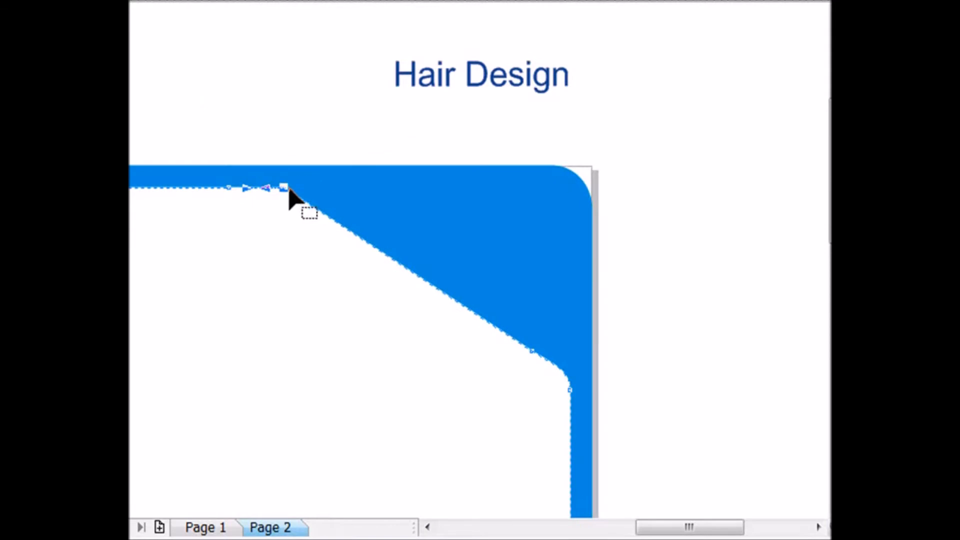
{"action": "left_click_drag", "start_coordinate": [285, 190], "coordinate": [321, 214]}
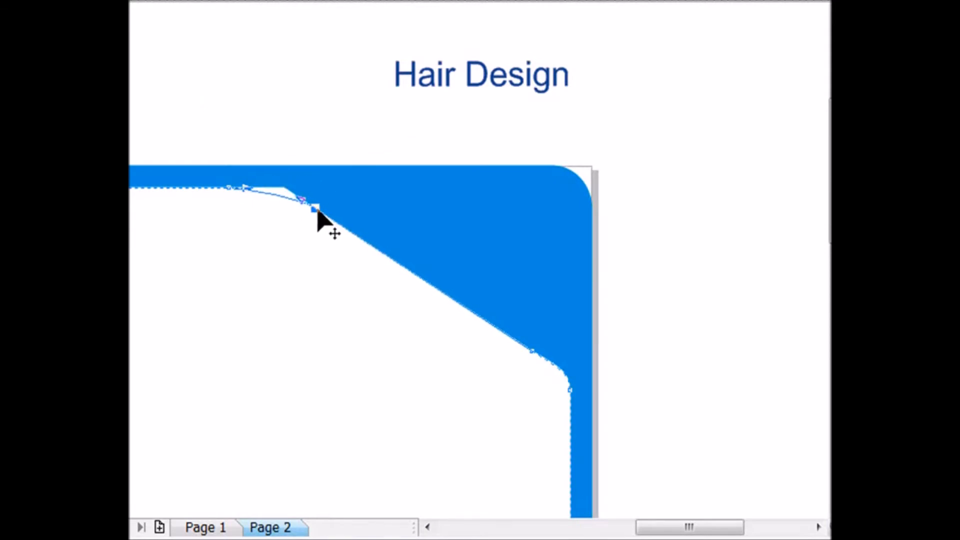
{"action": "left_click", "coordinate": [238, 187]}
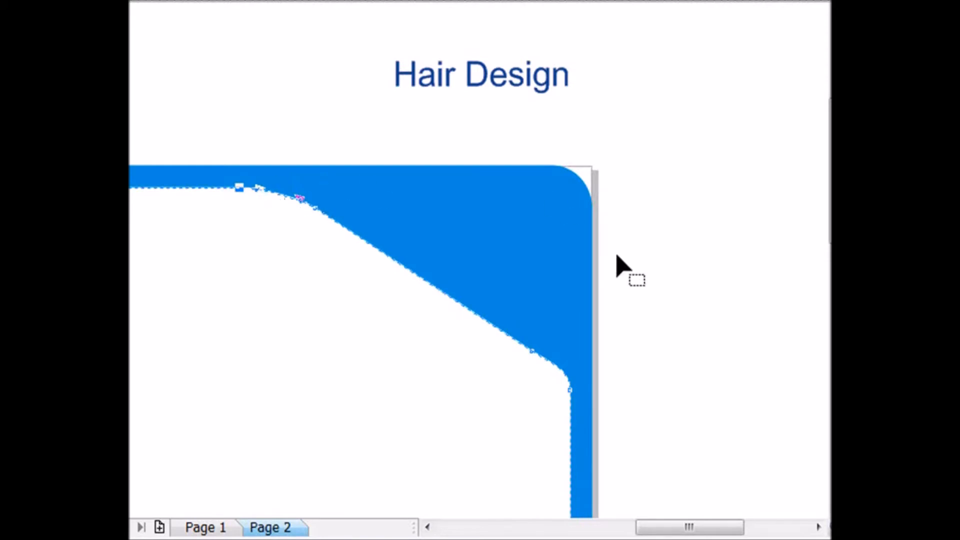
Adjust the two nodes at the lower end of the slanted edge to soften the corner, and deselect the white shape.
{"action": "left_click", "coordinate": [539, 356]}
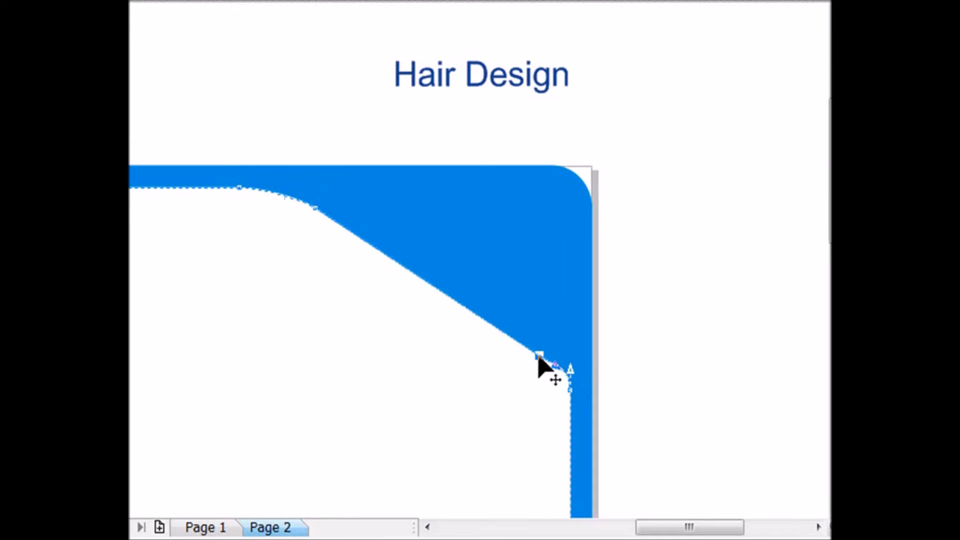
{"action": "left_click", "coordinate": [569, 394]}
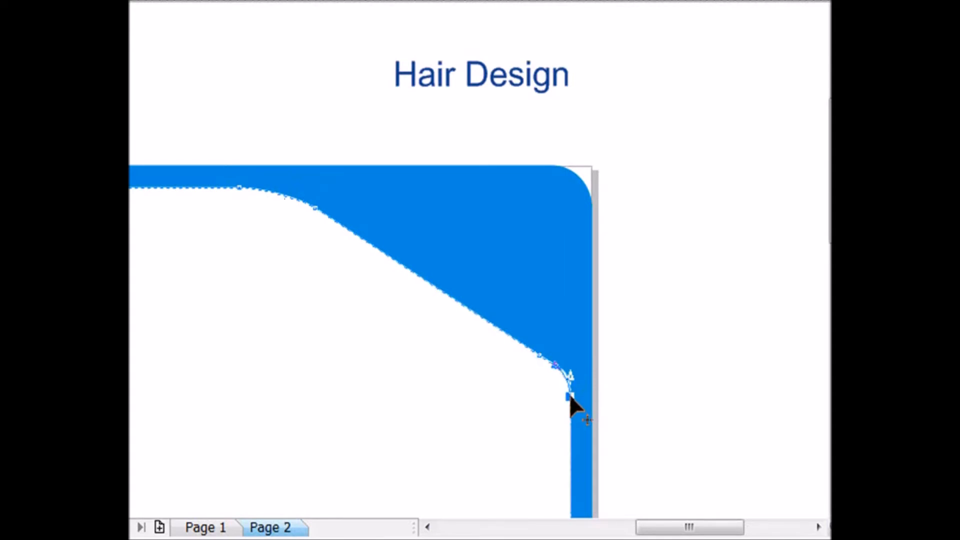
{"action": "left_click", "coordinate": [665, 382]}
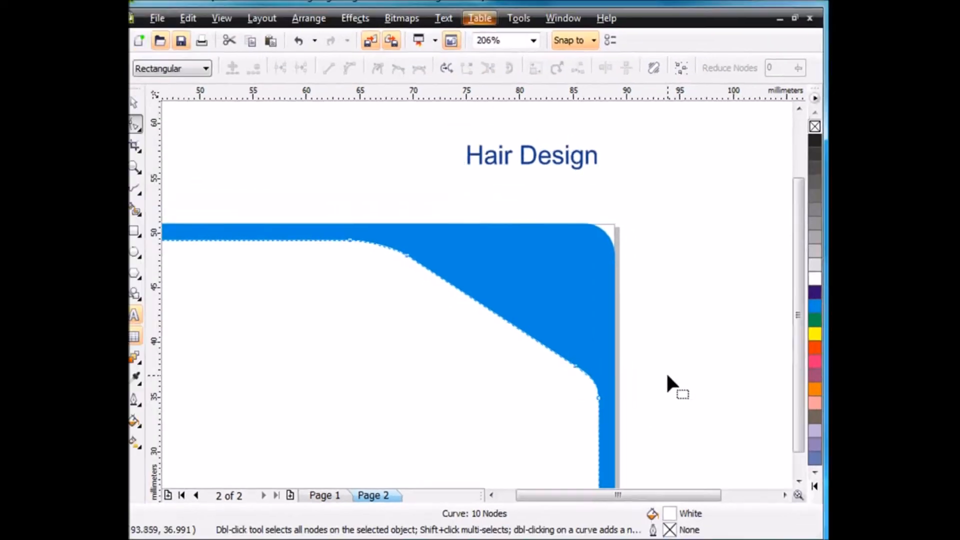
{"action": "key", "text": "F4"}
{"action": "key", "text": "space"}
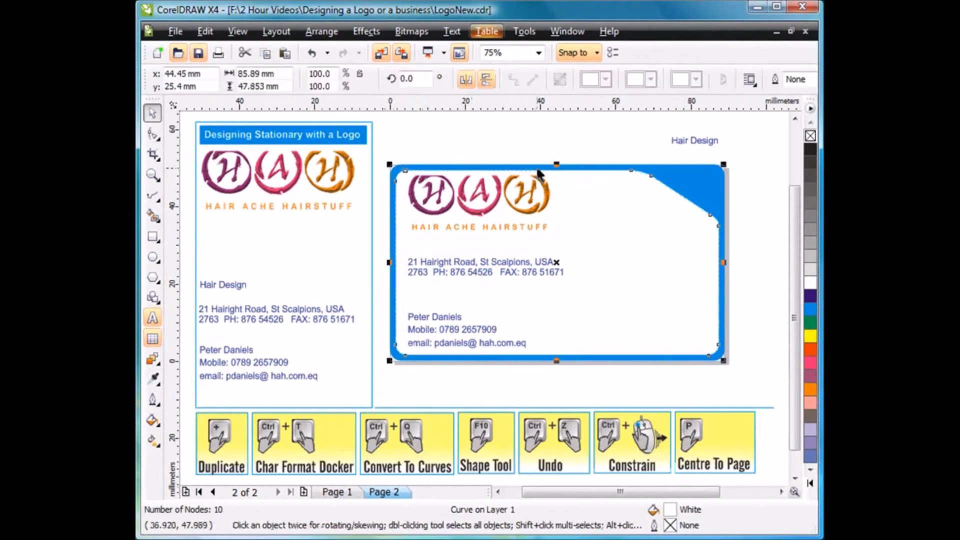
{"action": "left_click", "coordinate": [561, 150]}
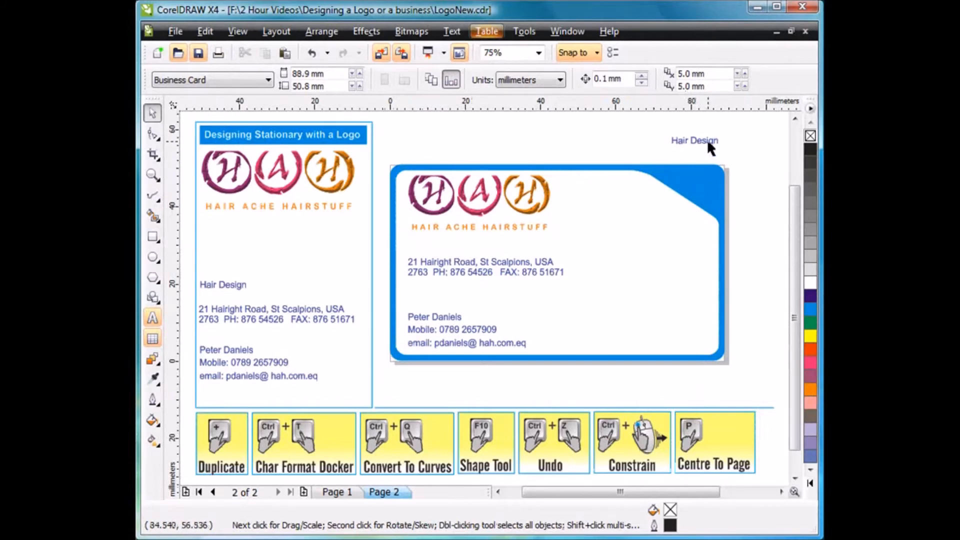
Fit the "Hair Design" text to the white shape's outline and slide it along the path to the slanted corner, about 36.7 mm offset.
{"action": "left_click_drag", "start_coordinate": [695, 139], "coordinate": [676, 194]}
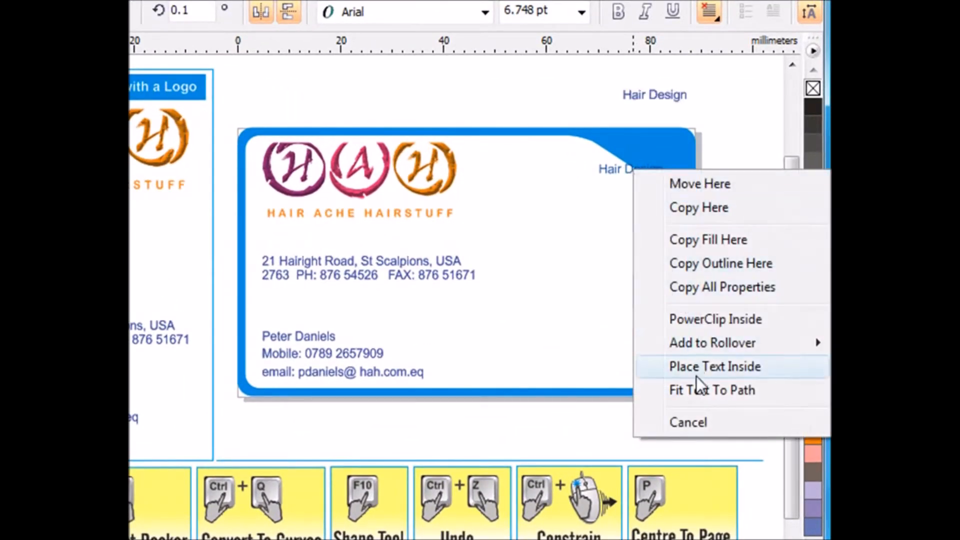
{"action": "left_click", "coordinate": [700, 389]}
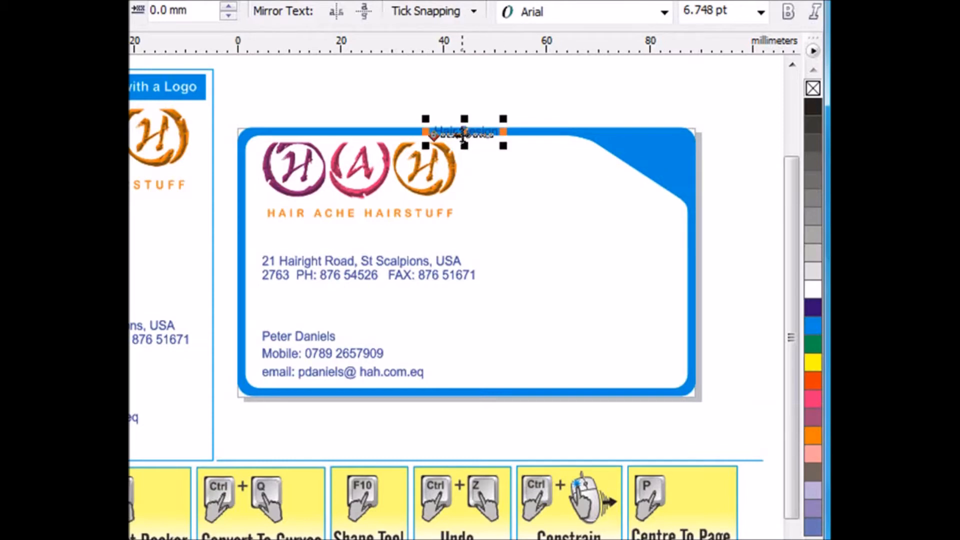
{"action": "left_click_drag", "start_coordinate": [463, 135], "coordinate": [648, 159]}
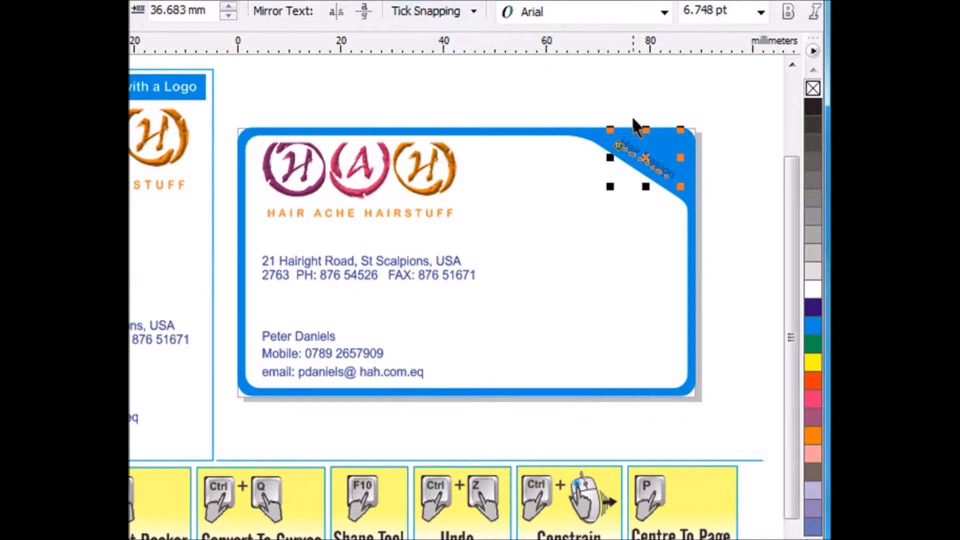
Set the "Hair Design" path text to the Ruach LET font with a white fill and enlarge it to fill the cyan corner.
{"action": "left_click", "coordinate": [664, 12]}
{"action": "left_click", "coordinate": [583, 59]}
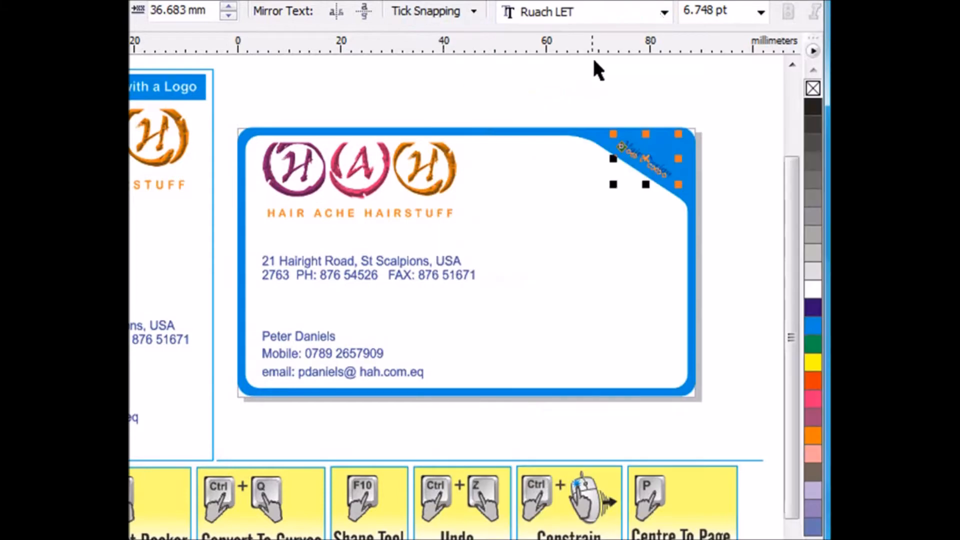
{"action": "left_click", "coordinate": [811, 293]}
{"action": "left_click_drag", "start_coordinate": [678, 185], "coordinate": [685, 188]}
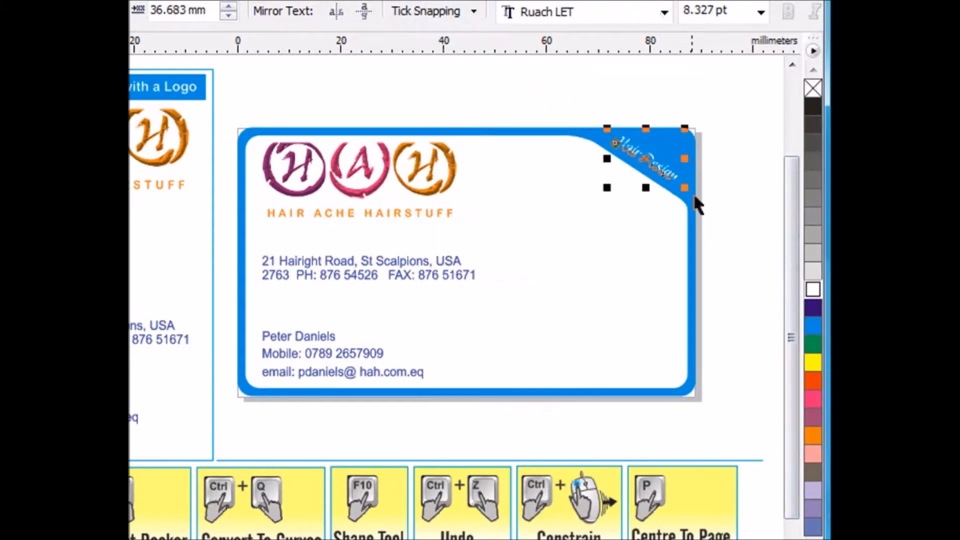
{"action": "left_click_drag", "start_coordinate": [684, 188], "coordinate": [690, 189]}
{"action": "left_click", "coordinate": [729, 193]}
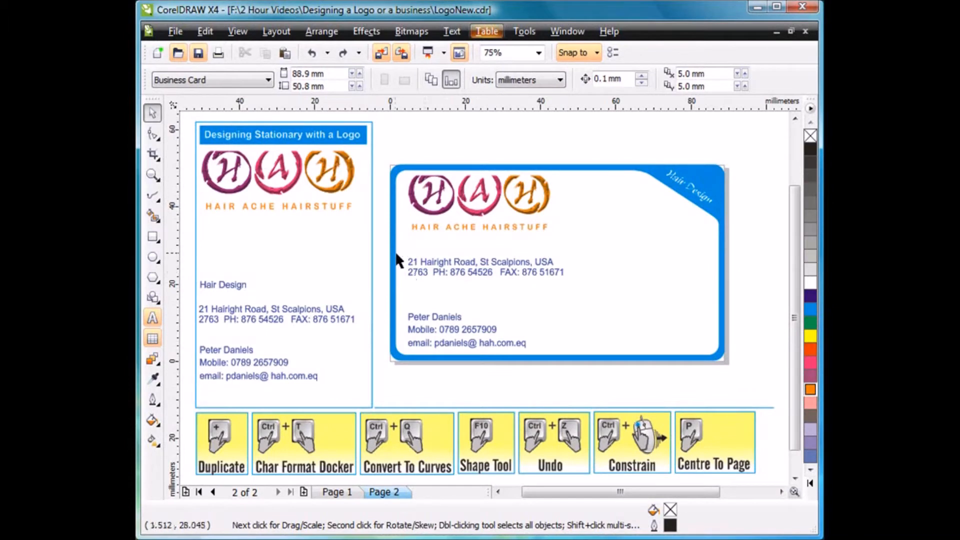
Change the font of the card's address, name, mobile and email text to Arial Rounded MT Bold.
{"action": "left_click_drag", "start_coordinate": [377, 234], "coordinate": [573, 371]}
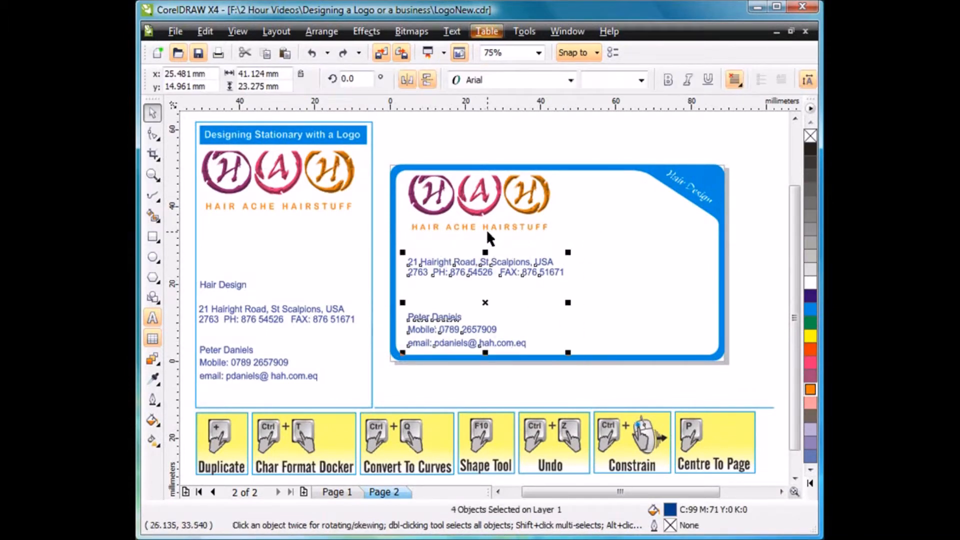
{"action": "left_click", "coordinate": [571, 82]}
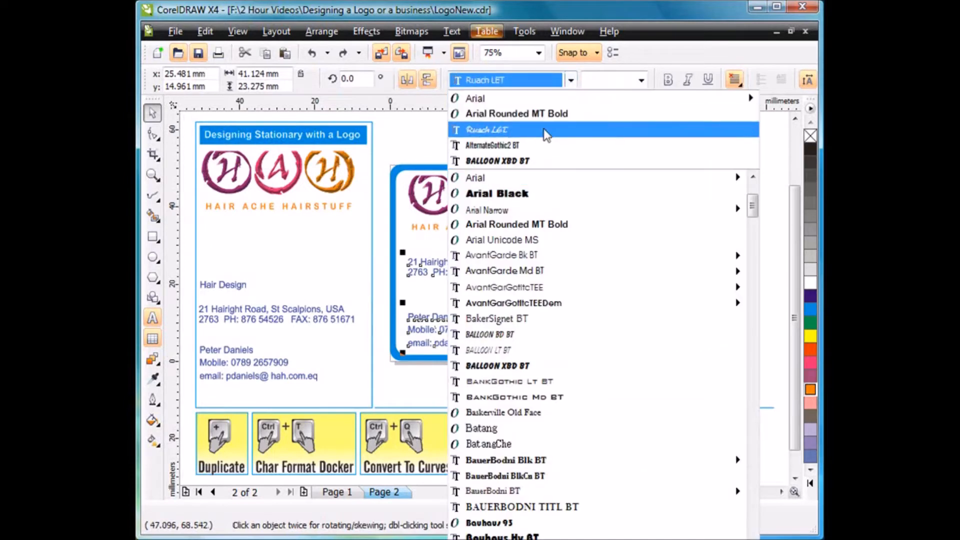
{"action": "left_click", "coordinate": [544, 113]}
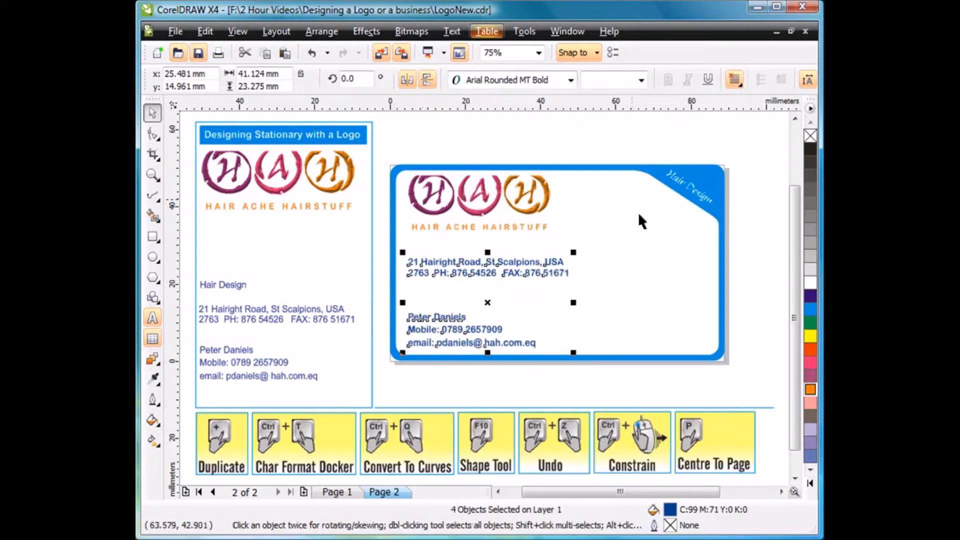
{"action": "left_click", "coordinate": [743, 285]}
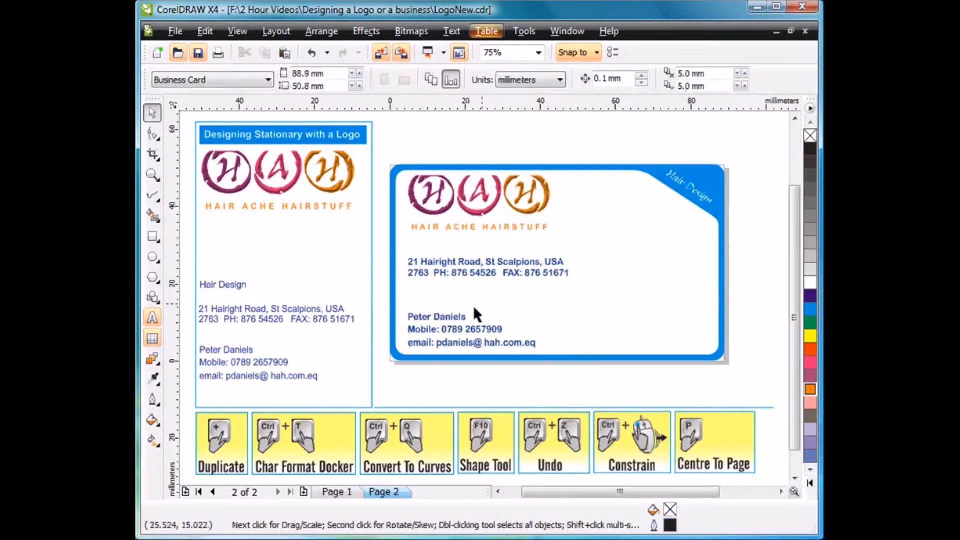
{"action": "left_click", "coordinate": [449, 316]}
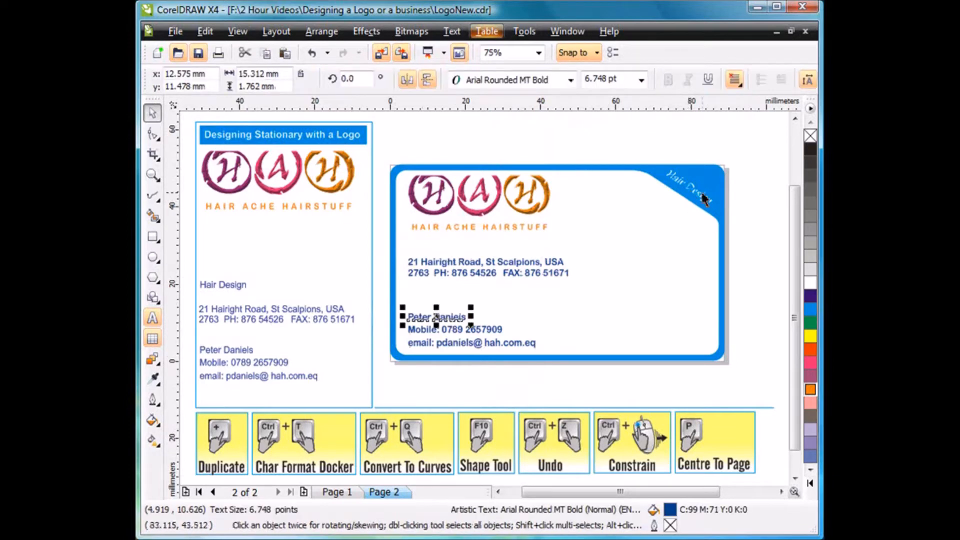
{"action": "left_click", "coordinate": [570, 80]}
{"action": "left_click", "coordinate": [533, 125]}
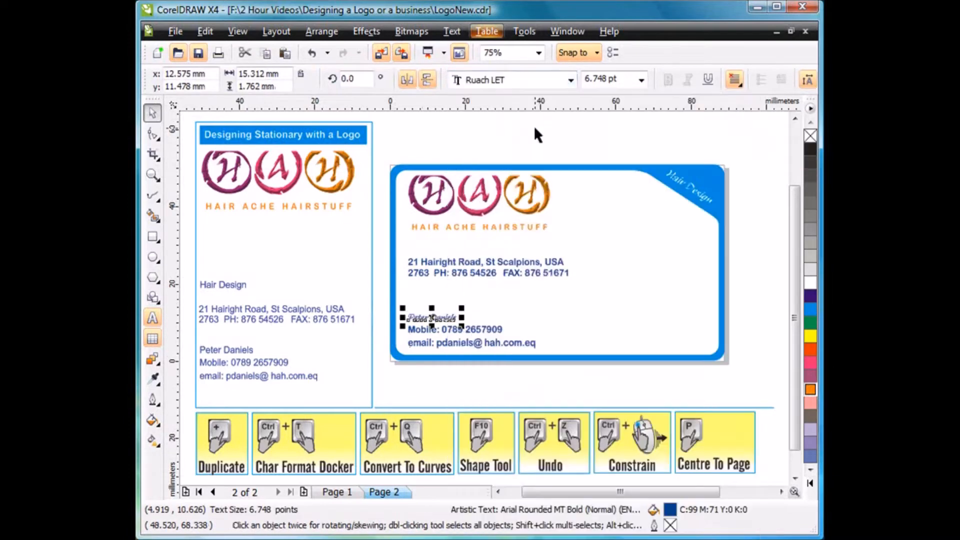
{"action": "mouse_move", "coordinate": [460, 306]}
{"action": "left_mouse_down"}
{"action": "mouse_move", "coordinate": [529, 297]}
{"action": "mouse_move", "coordinate": [468, 315]}
{"action": "mouse_move", "coordinate": [463, 306]}
{"action": "left_mouse_up"}
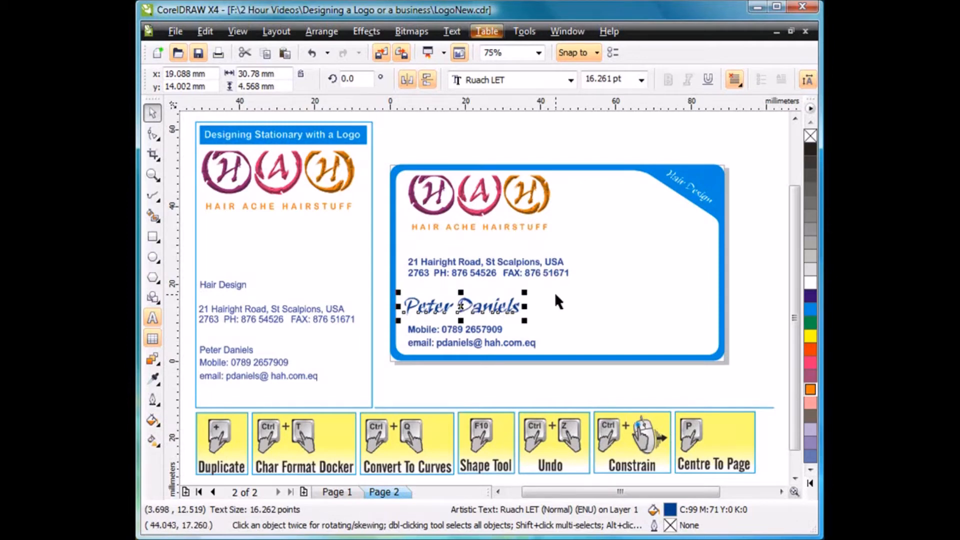
{"action": "left_click", "coordinate": [748, 243]}
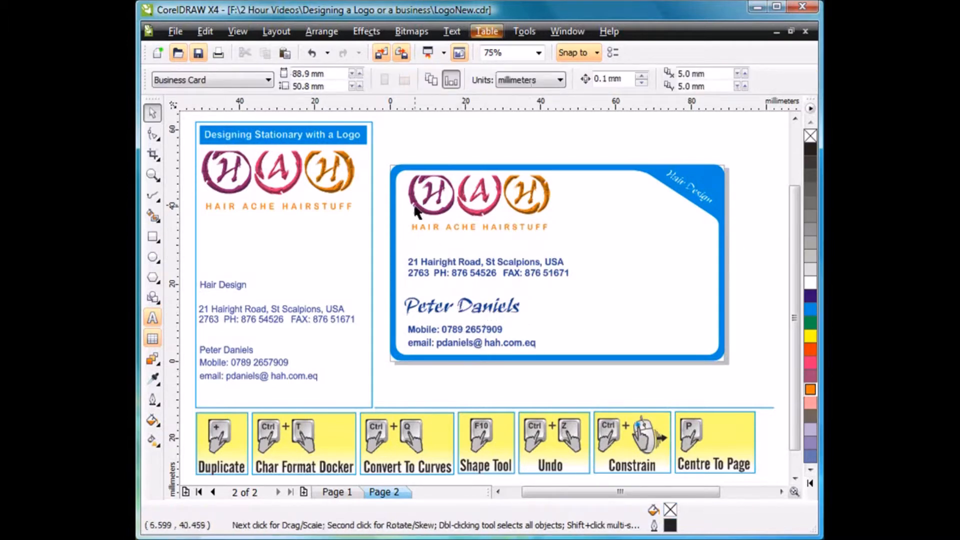
Right-align the logo and all the text lines on the card, and shift them right so the logo sits inside the white area.
{"action": "left_click_drag", "start_coordinate": [452, 205], "coordinate": [442, 205]}
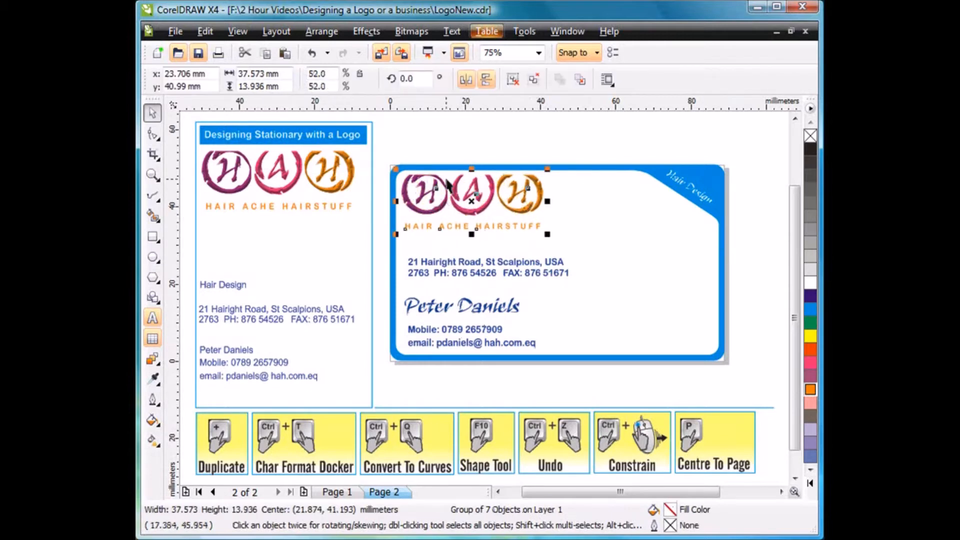
{"action": "left_click_drag", "start_coordinate": [383, 150], "coordinate": [588, 378]}
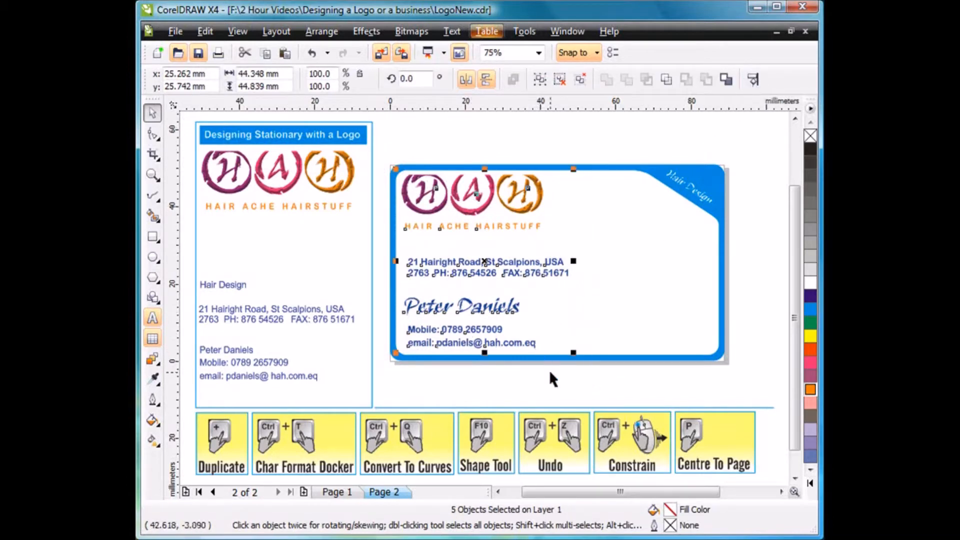
{"action": "key", "text": "r"}
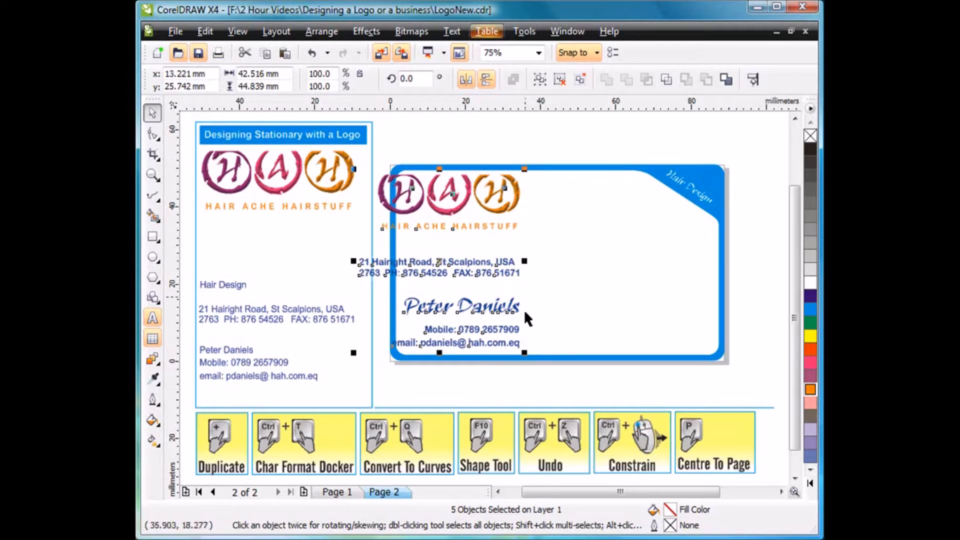
{"action": "left_click_drag", "start_coordinate": [443, 265], "coordinate": [470, 265]}
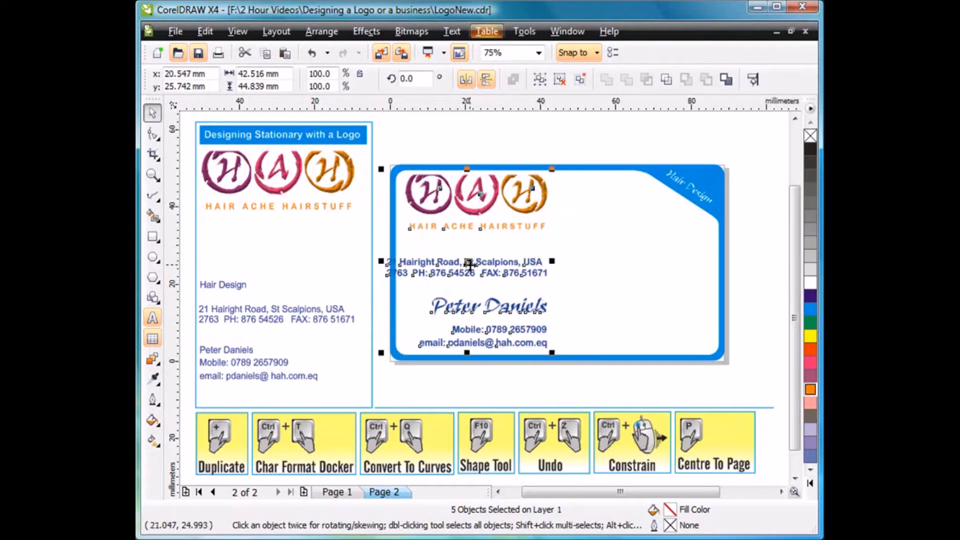
{"action": "left_click", "coordinate": [491, 373]}
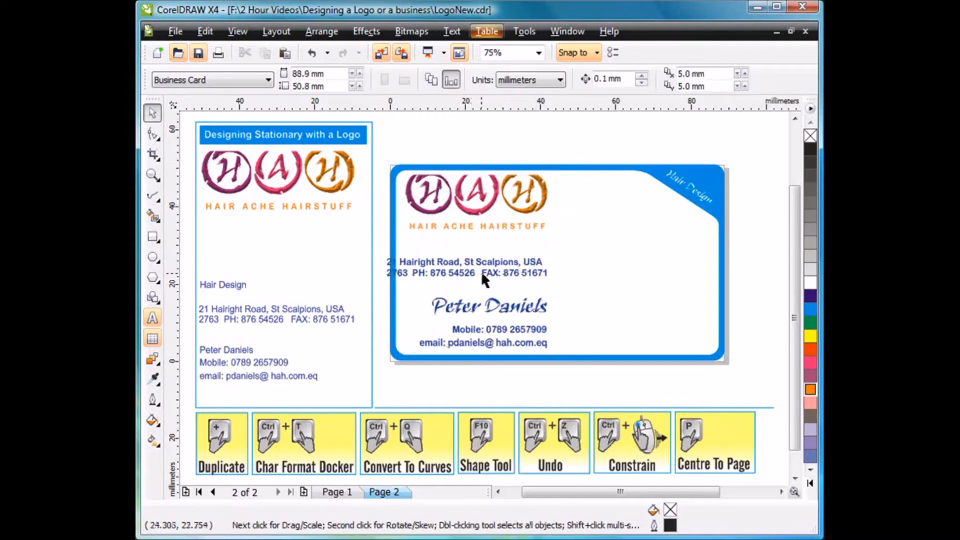
Join the two address lines into a single line and place it between the logo and the contact's name.
{"action": "mouse_move", "coordinate": [481, 273]}
{"action": "left_mouse_down"}
{"action": "mouse_move", "coordinate": [514, 268]}
{"action": "mouse_move", "coordinate": [501, 275]}
{"action": "left_mouse_up"}
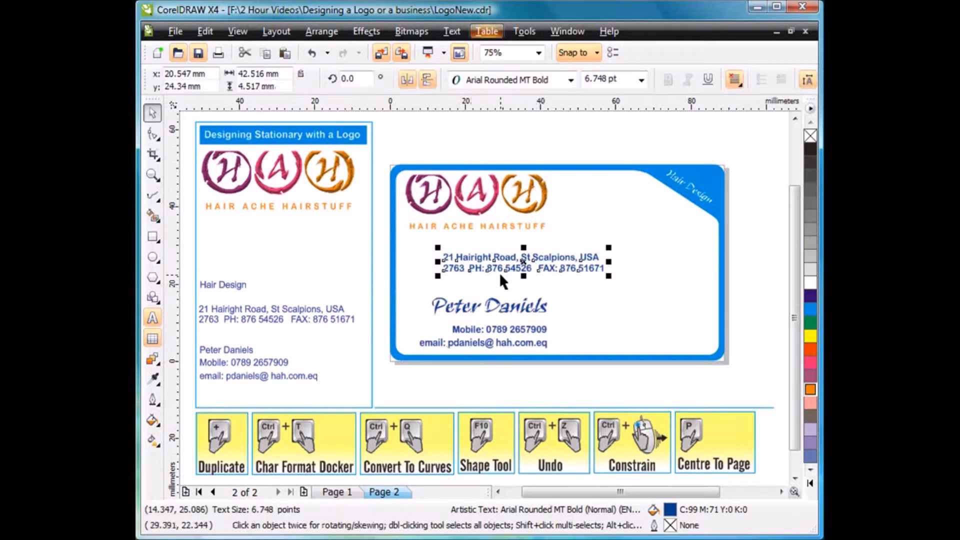
{"action": "double_click", "coordinate": [445, 270]}
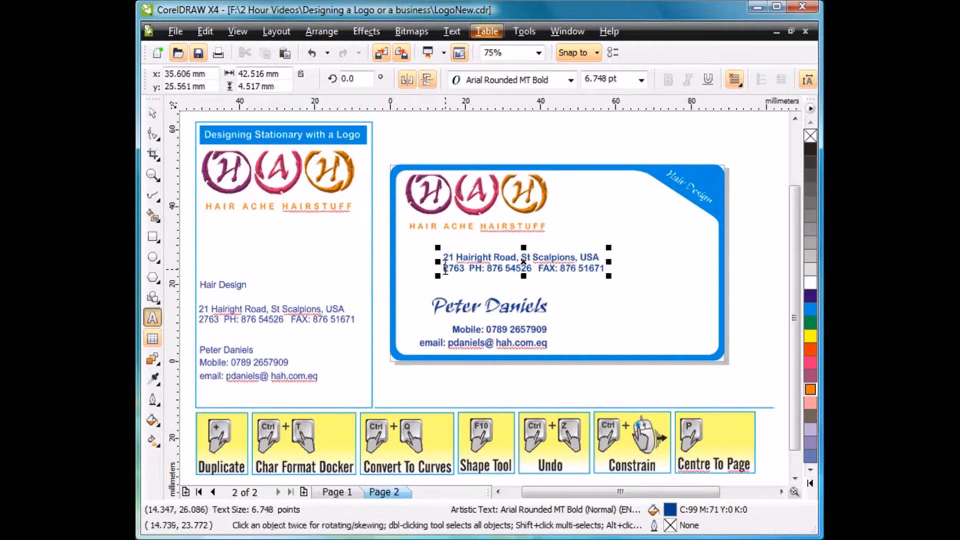
{"action": "key", "text": "BackSpace"}
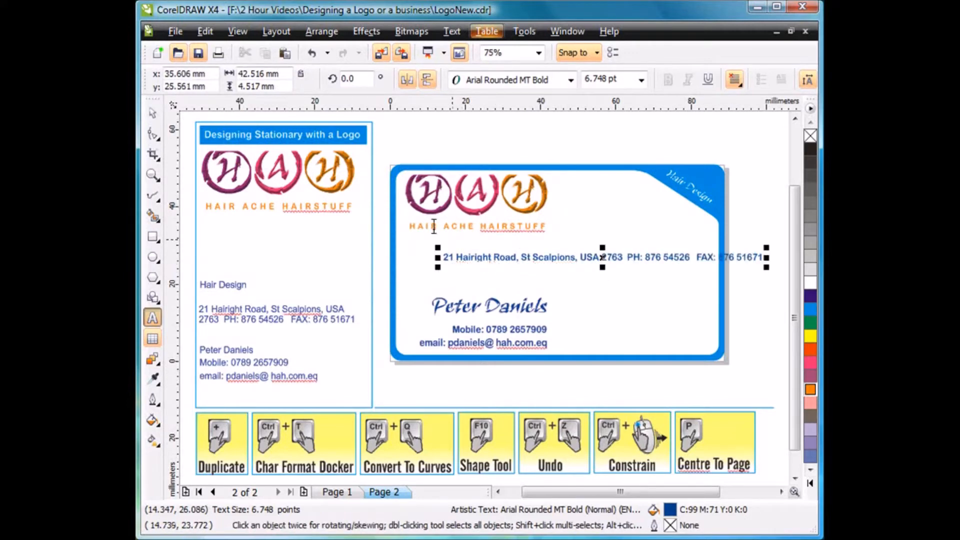
{"action": "left_click", "coordinate": [153, 113]}
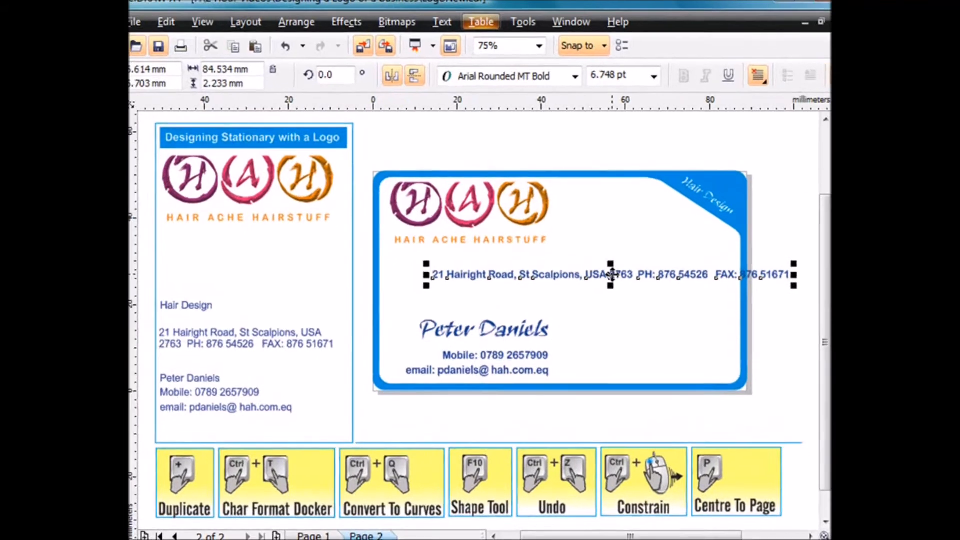
{"action": "left_click_drag", "start_coordinate": [611, 275], "coordinate": [571, 288]}
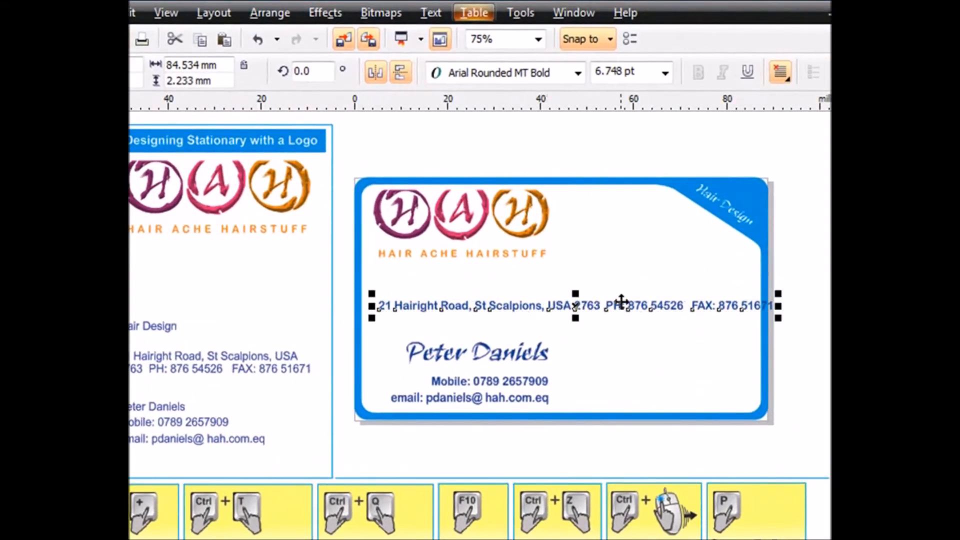
Fit the single-line address text to the card's cyan border path and offset it about 2.8 mm along the path.
{"action": "left_click", "coordinate": [624, 249]}
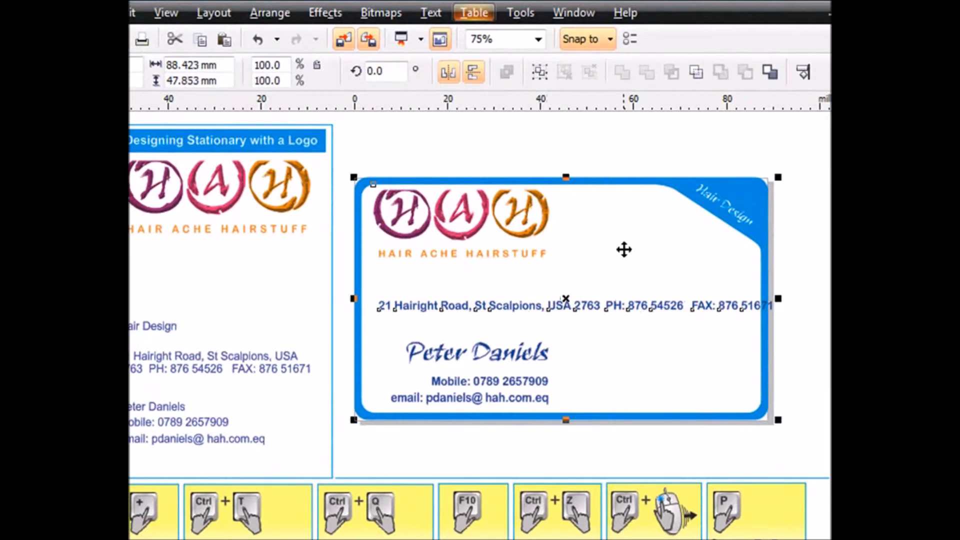
{"action": "left_click", "coordinate": [430, 13]}
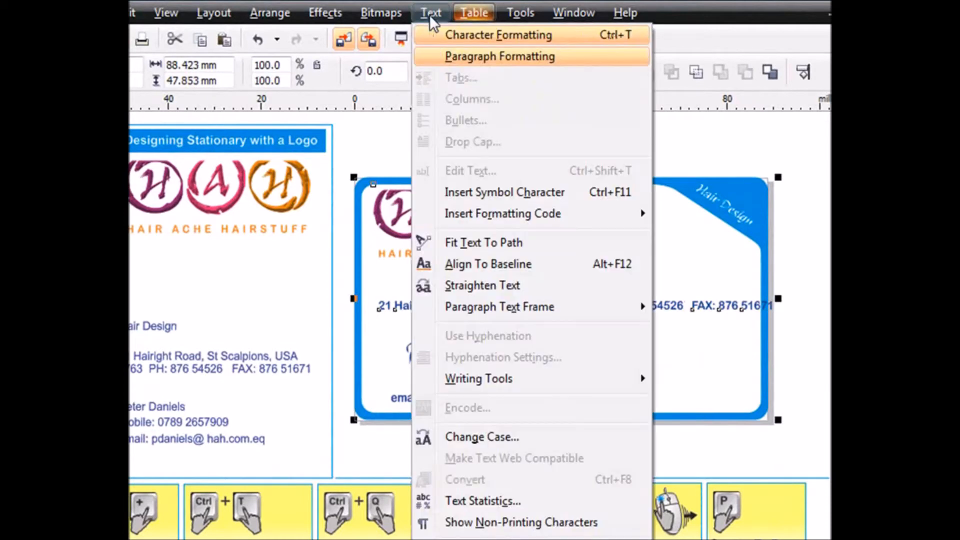
{"action": "left_click", "coordinate": [463, 242]}
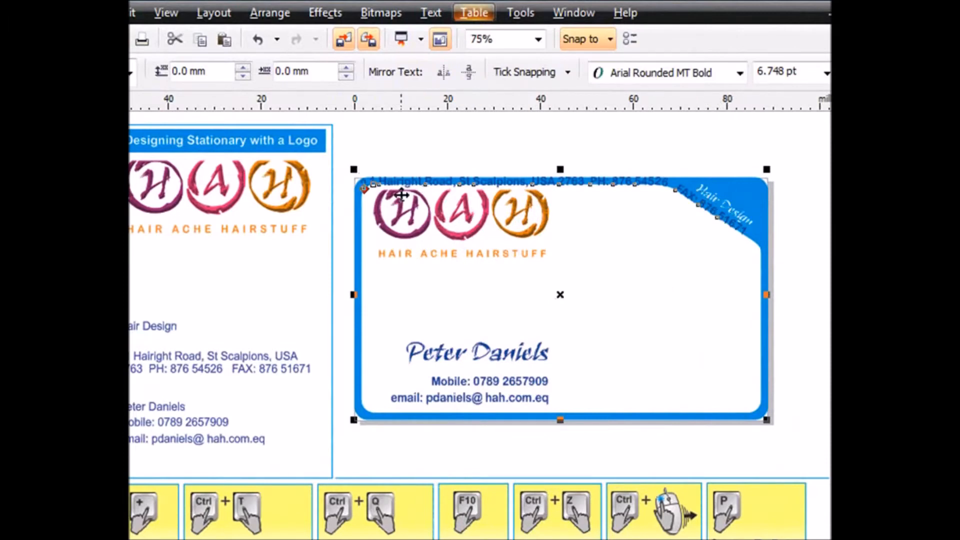
{"action": "left_click_drag", "start_coordinate": [364, 187], "coordinate": [376, 173]}
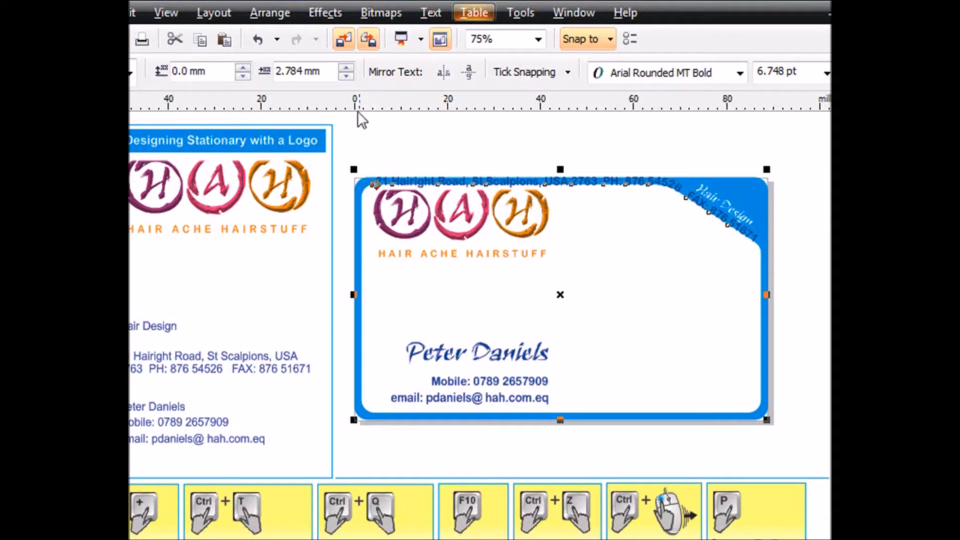
Break the curved address text apart from the border, move it below the logo and shrink it to about 6.5 pt inside the white area.
{"action": "left_click", "coordinate": [273, 14]}
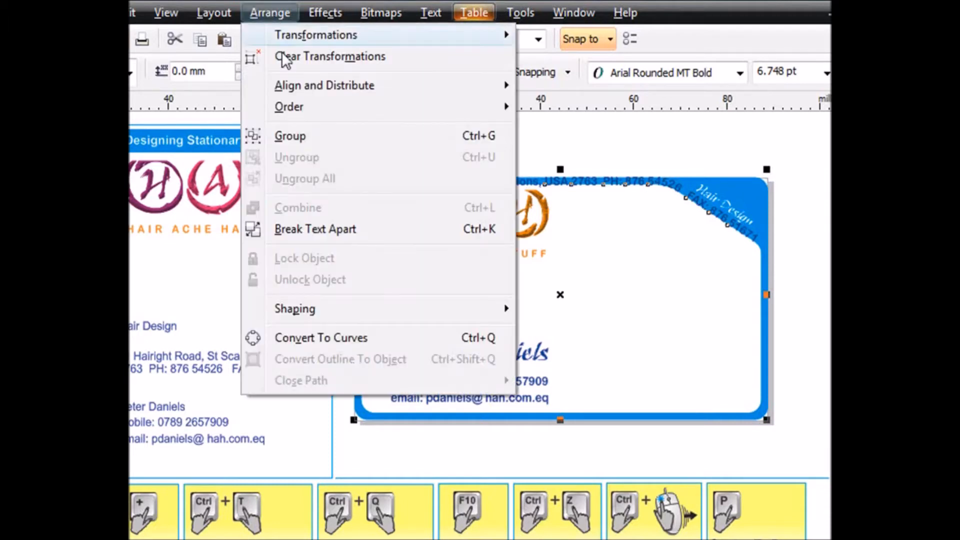
{"action": "left_click", "coordinate": [329, 228]}
{"action": "left_click", "coordinate": [460, 265]}
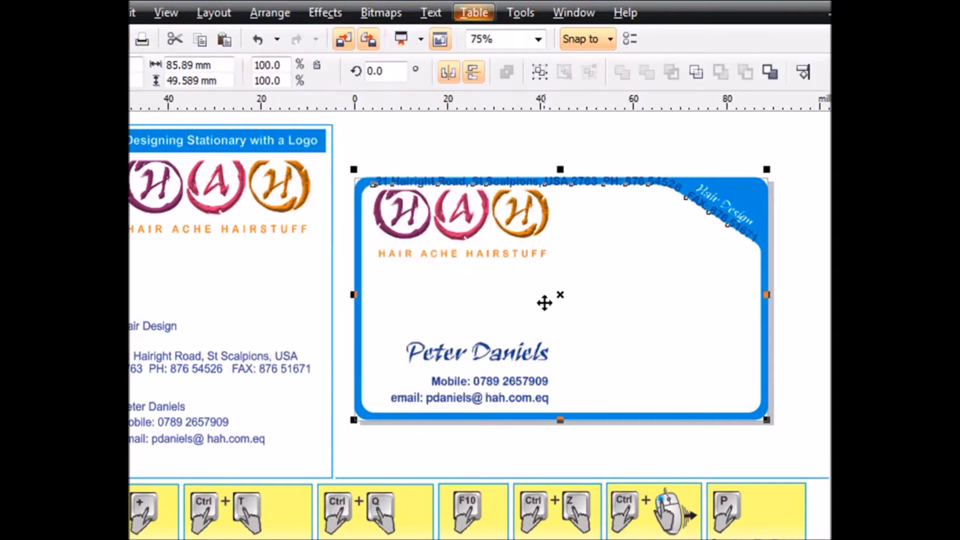
{"action": "left_click", "coordinate": [778, 203]}
{"action": "left_click_drag", "start_coordinate": [657, 182], "coordinate": [658, 285]}
{"action": "left_click_drag", "start_coordinate": [763, 353], "coordinate": [747, 349]}
{"action": "left_click_drag", "start_coordinate": [561, 284], "coordinate": [561, 272]}
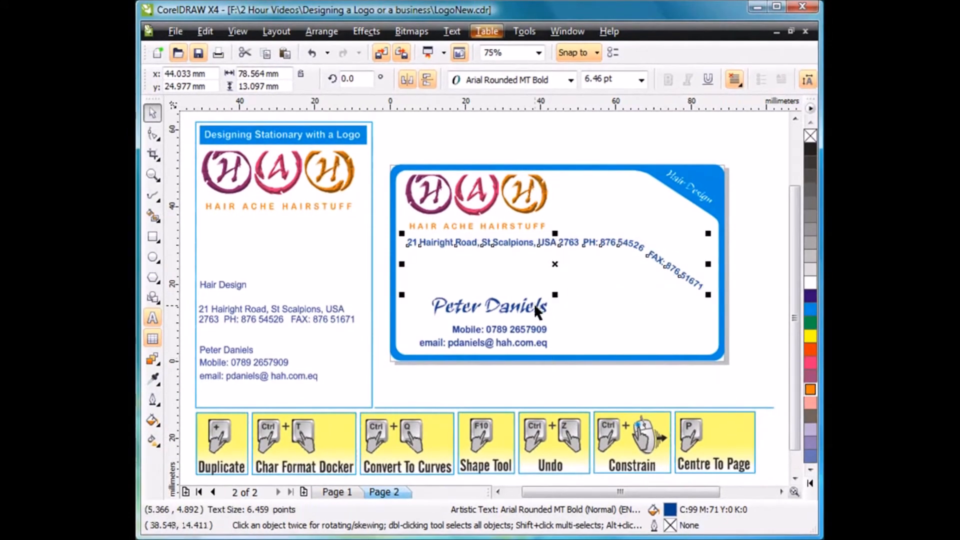
Recolour the address line and the contact's name 60% black, and the mobile and email lines orange.
{"action": "left_click", "coordinate": [537, 307]}
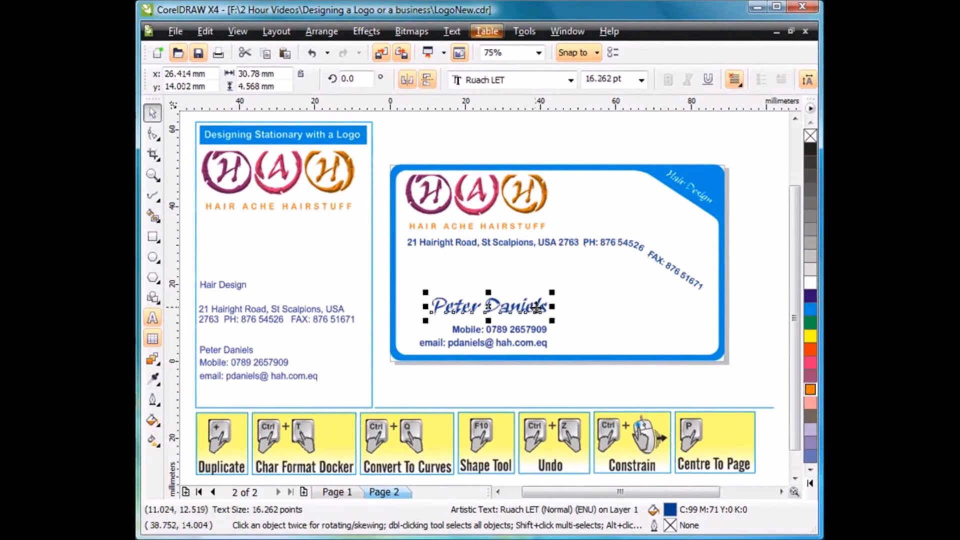
{"action": "left_click", "coordinate": [585, 239], "text": "shift"}
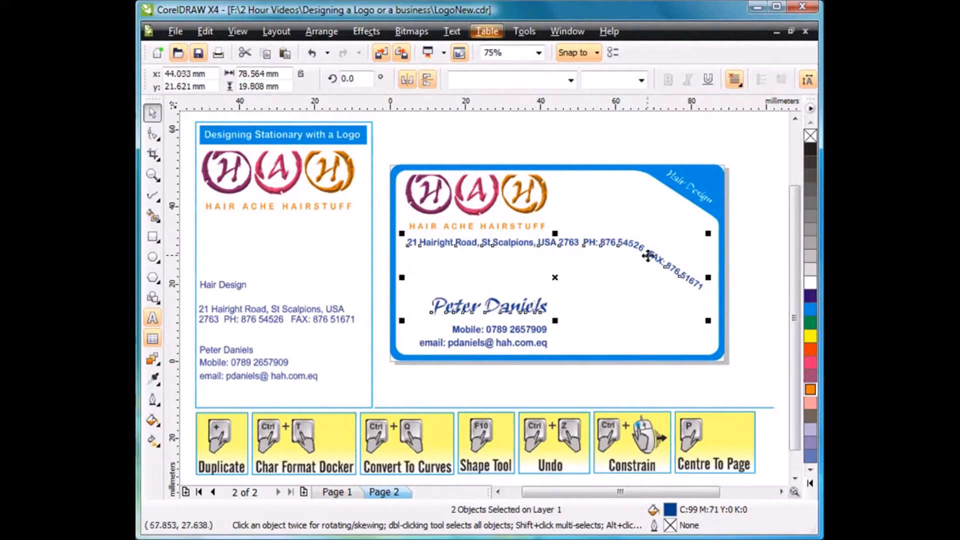
{"action": "left_click", "coordinate": [811, 202]}
{"action": "left_click_drag", "start_coordinate": [601, 380], "coordinate": [395, 324]}
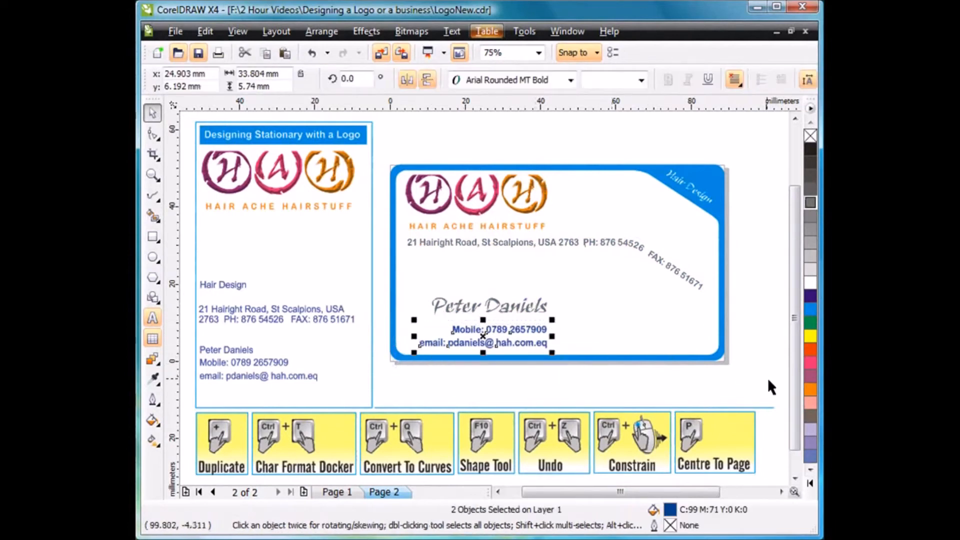
{"action": "left_click", "coordinate": [810, 389]}
{"action": "left_click", "coordinate": [715, 392]}
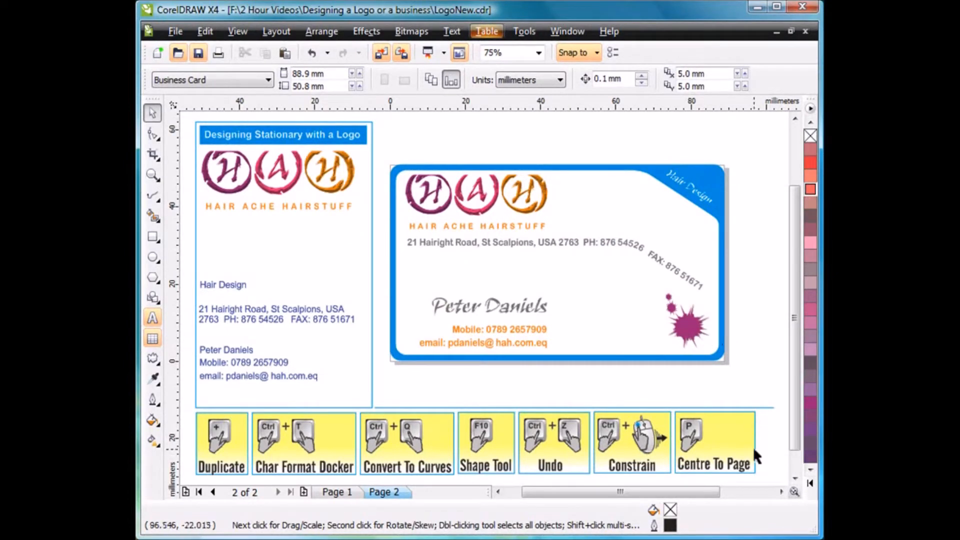
Draw an ellipse about 35.4 by 31.5 mm in the empty area beside the card and fill it with Blue Purple.
{"action": "left_click", "coordinate": [757, 492]}
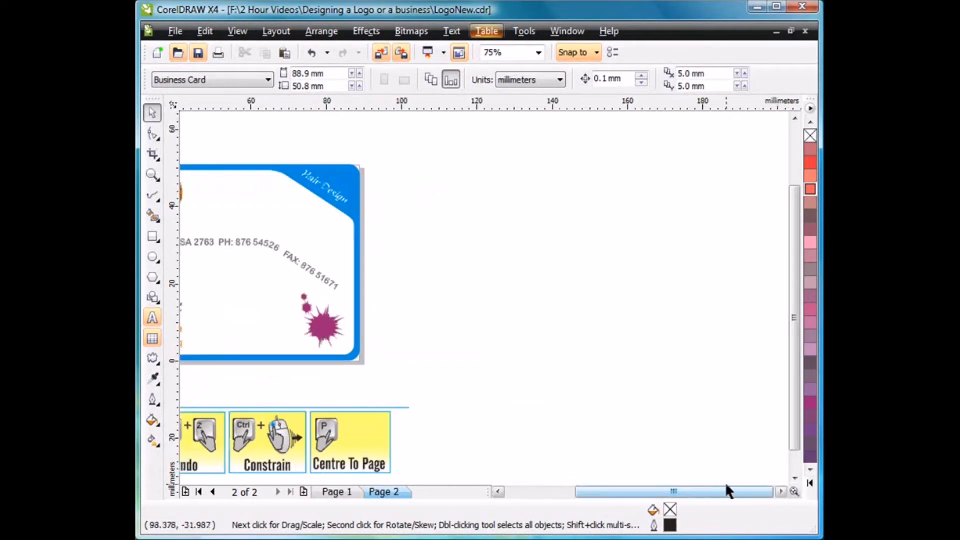
{"action": "left_click", "coordinate": [153, 258]}
{"action": "left_click_drag", "start_coordinate": [473, 231], "coordinate": [608, 353]}
{"action": "left_click", "coordinate": [810, 403]}
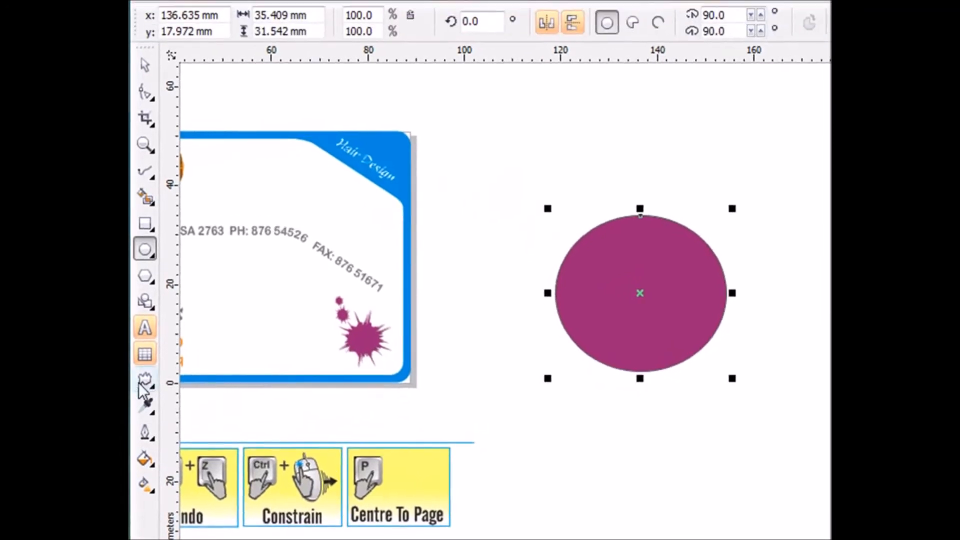
Apply a Push and Pull distortion with an amplitude of about 19 to the ellipse, pulling it into a diamond shape.
{"action": "left_click", "coordinate": [150, 385]}
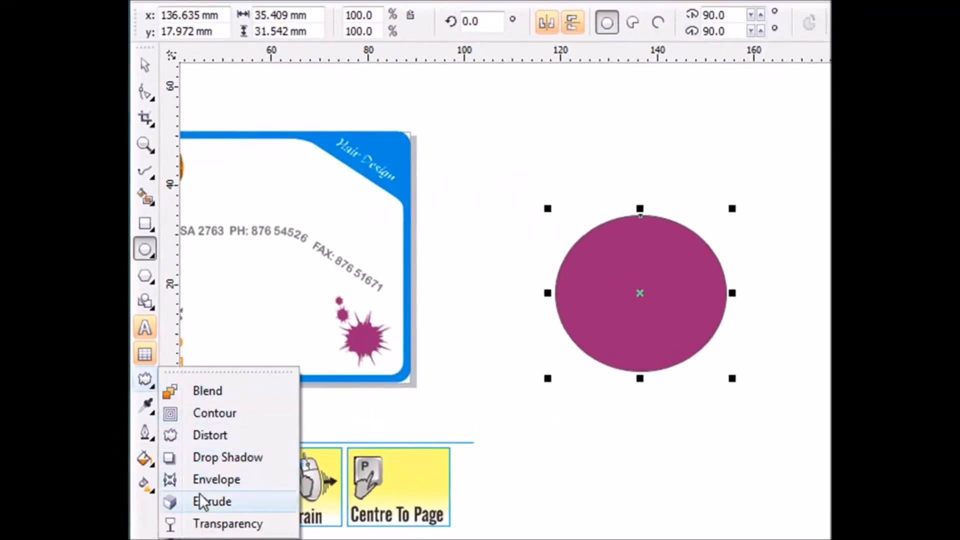
{"action": "left_click", "coordinate": [210, 435]}
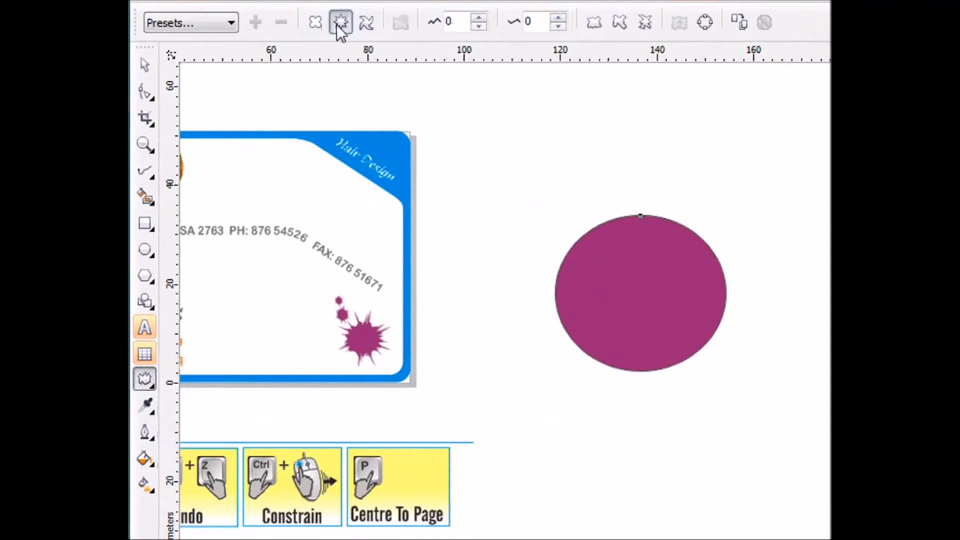
{"action": "left_click", "coordinate": [315, 22]}
{"action": "left_click_drag", "start_coordinate": [629, 295], "coordinate": [673, 299]}
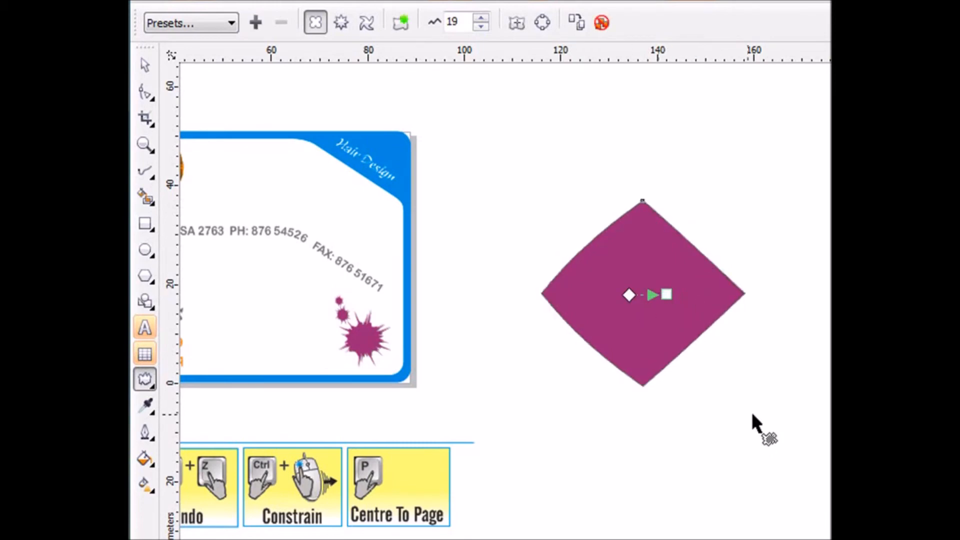
{"action": "key", "text": "space"}
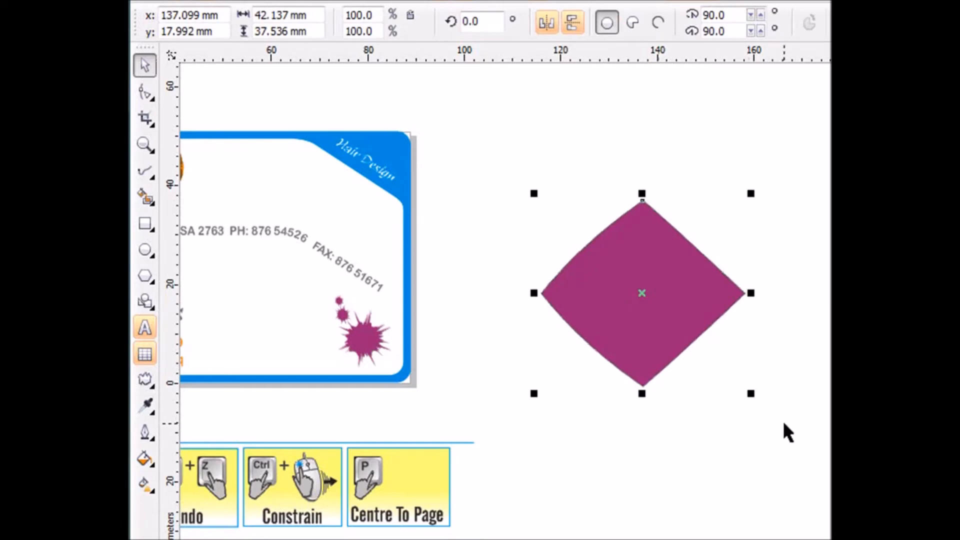
Create a duplicate of the diamond shape rotated about 33.8° and fill it with Light Violet.
{"action": "left_click", "coordinate": [721, 318]}
{"action": "left_click_drag", "start_coordinate": [759, 394], "coordinate": [795, 320]}
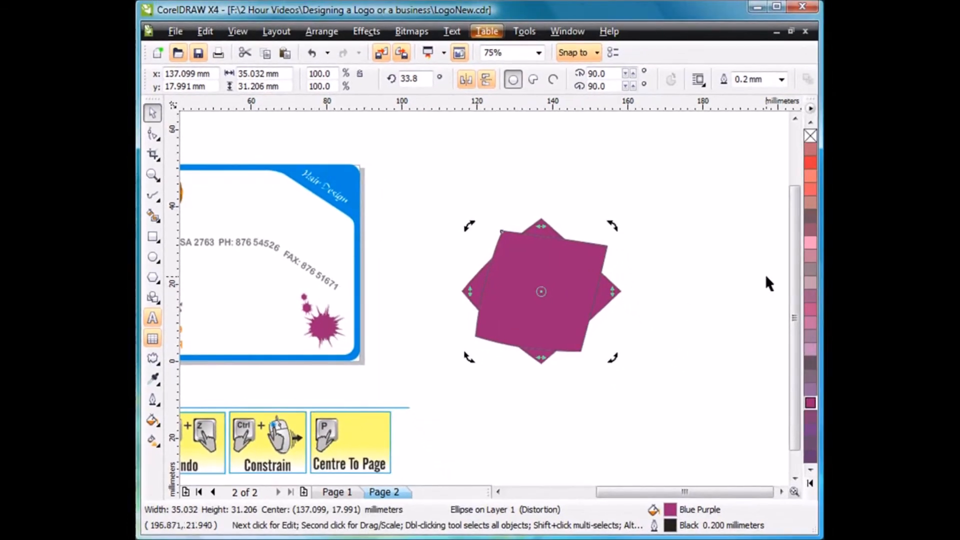
{"action": "left_click", "coordinate": [810, 243]}
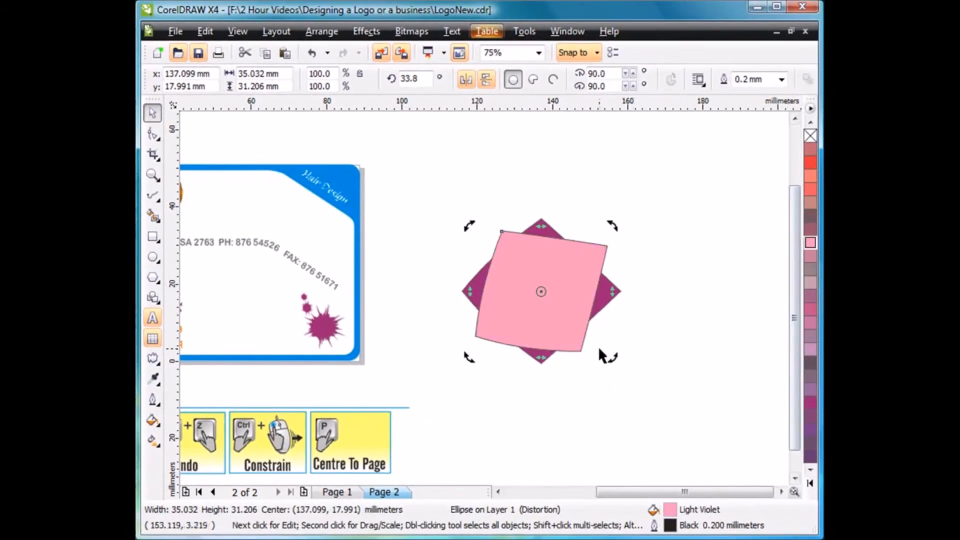
Apply a Zipper distortion to the Light Violet shape with an amplitude of about 10 and a frequency of 5.
{"action": "left_click", "coordinate": [153, 359]}
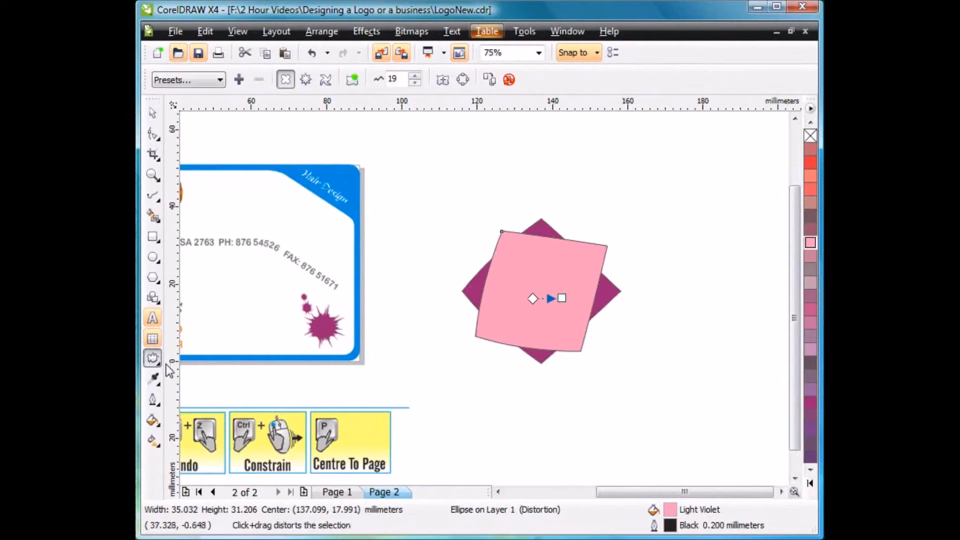
{"action": "left_click", "coordinate": [305, 80]}
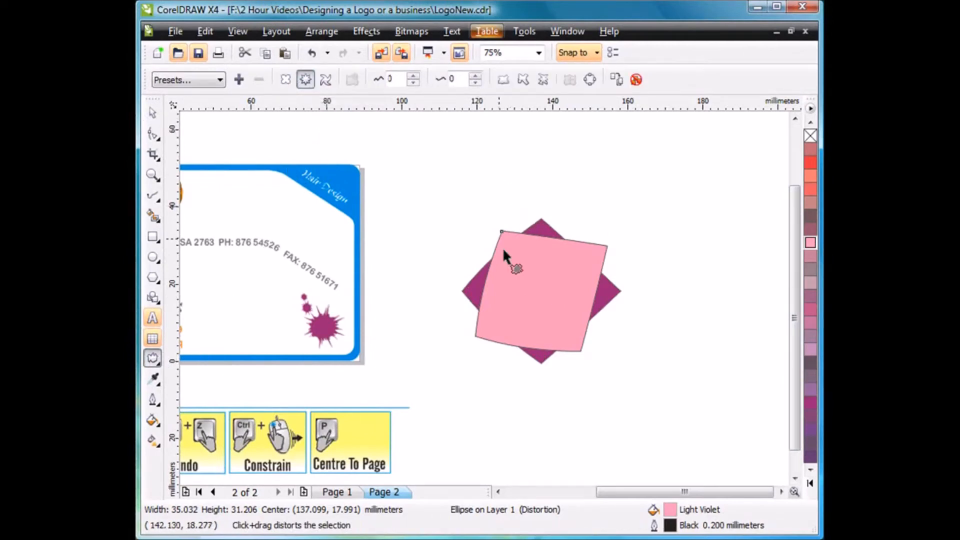
{"action": "left_click_drag", "start_coordinate": [524, 291], "coordinate": [554, 290]}
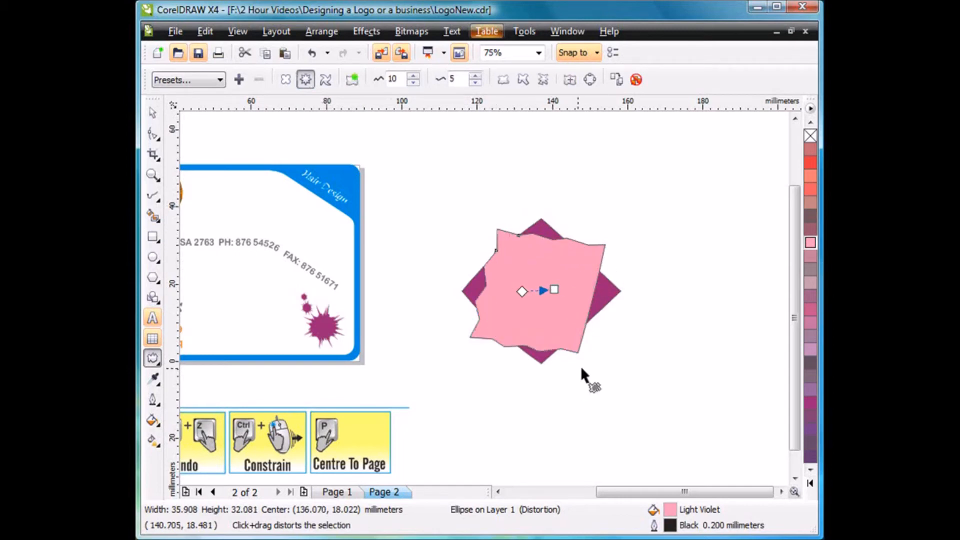
{"action": "key", "text": "space"}
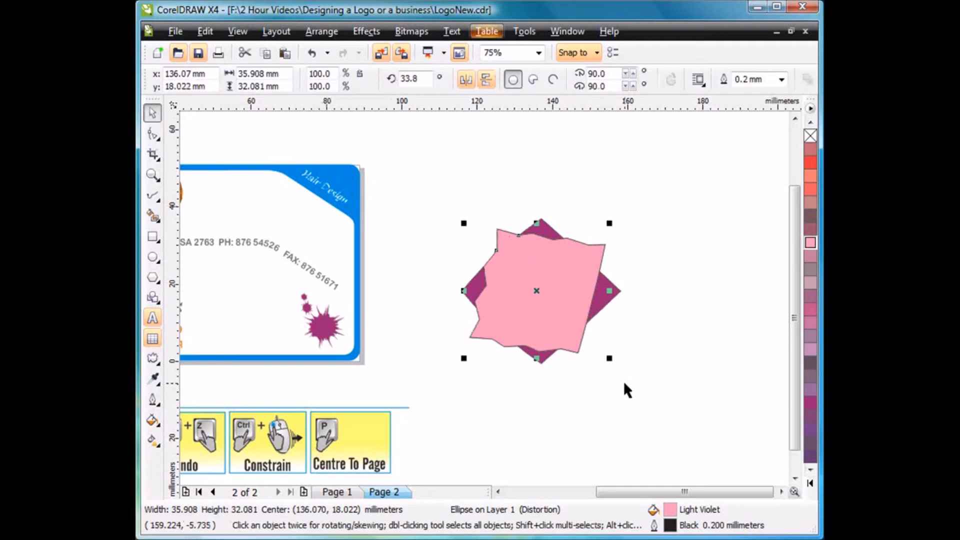
Create a duplicate of the Light Violet shape rotated to about 48.5°, and rotate the original beneath it so their corners are staggered.
{"action": "left_click", "coordinate": [549, 332]}
{"action": "left_click_drag", "start_coordinate": [613, 363], "coordinate": [628, 335]}
{"action": "left_click", "coordinate": [601, 254]}
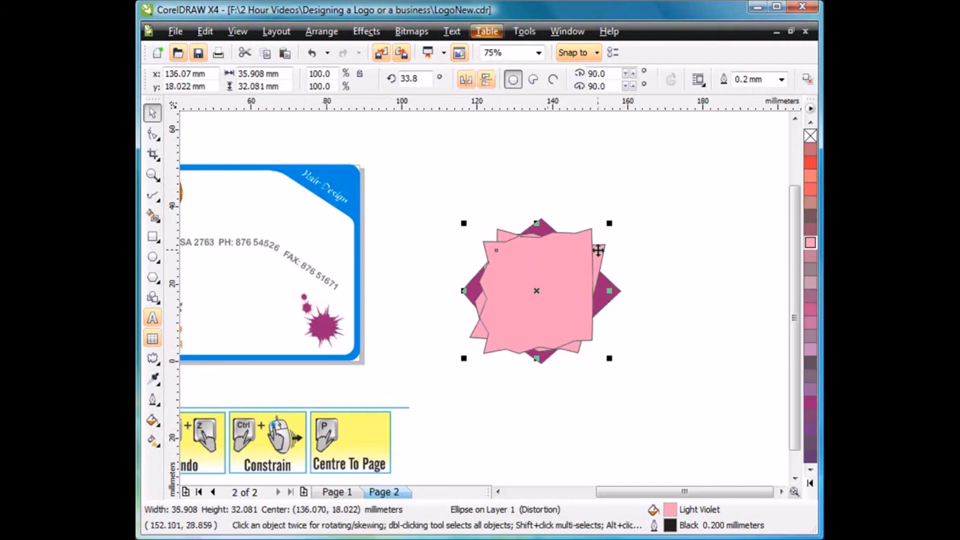
{"action": "left_click", "coordinate": [602, 253]}
{"action": "left_click_drag", "start_coordinate": [608, 223], "coordinate": [621, 243]}
{"action": "left_click", "coordinate": [652, 255]}
Fill the topmost shape with Neon Red and apply a counterclockwise Twister distortion of about 28° to it.
{"action": "left_click", "coordinate": [570, 259]}
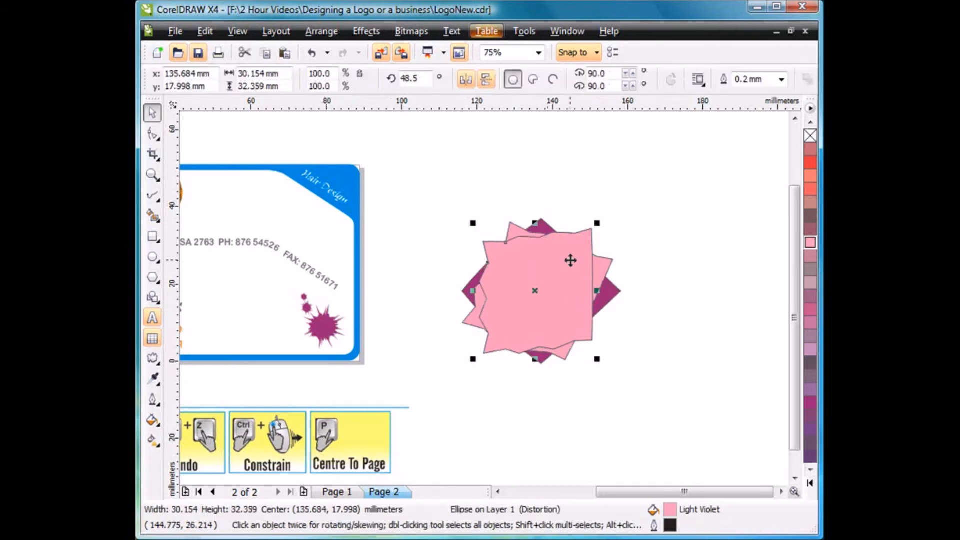
{"action": "left_click", "coordinate": [810, 162]}
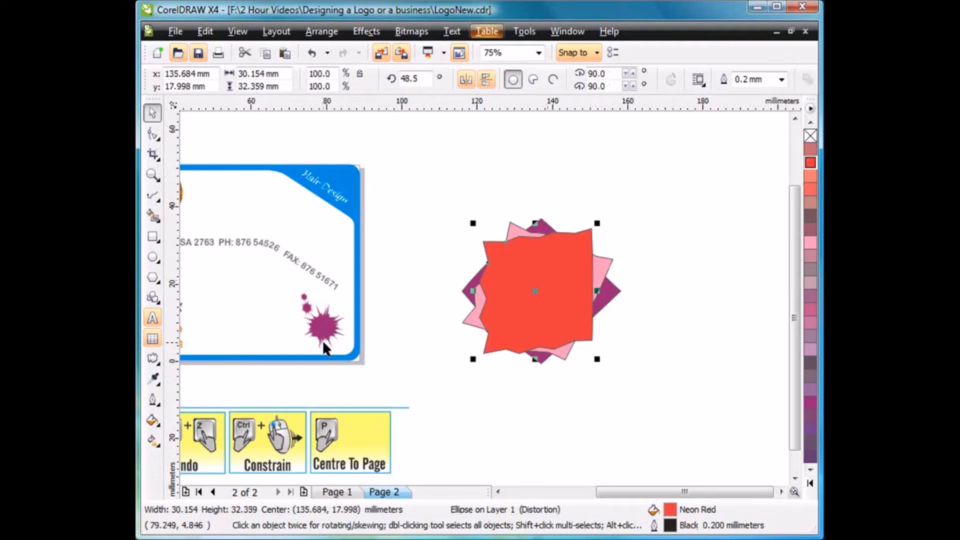
{"action": "left_click", "coordinate": [153, 358]}
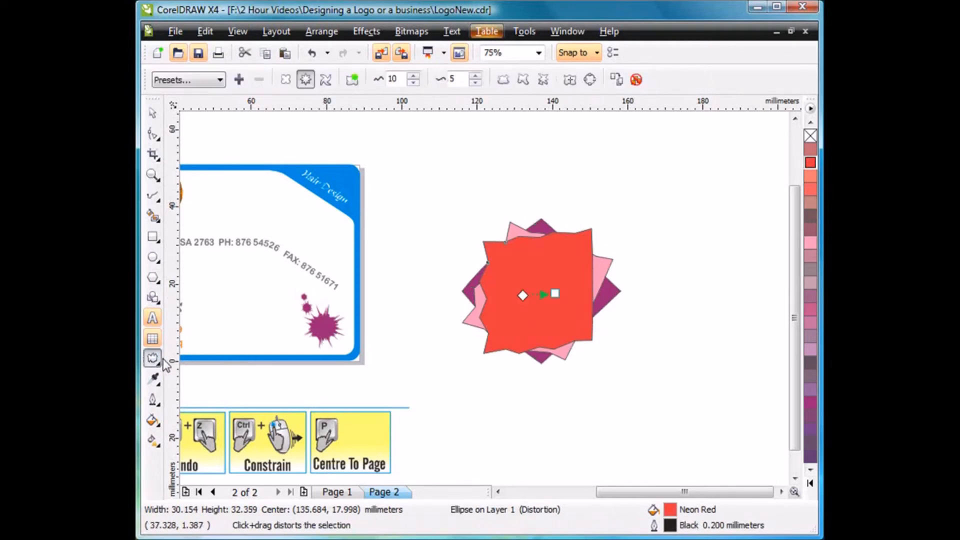
{"action": "left_click", "coordinate": [325, 82]}
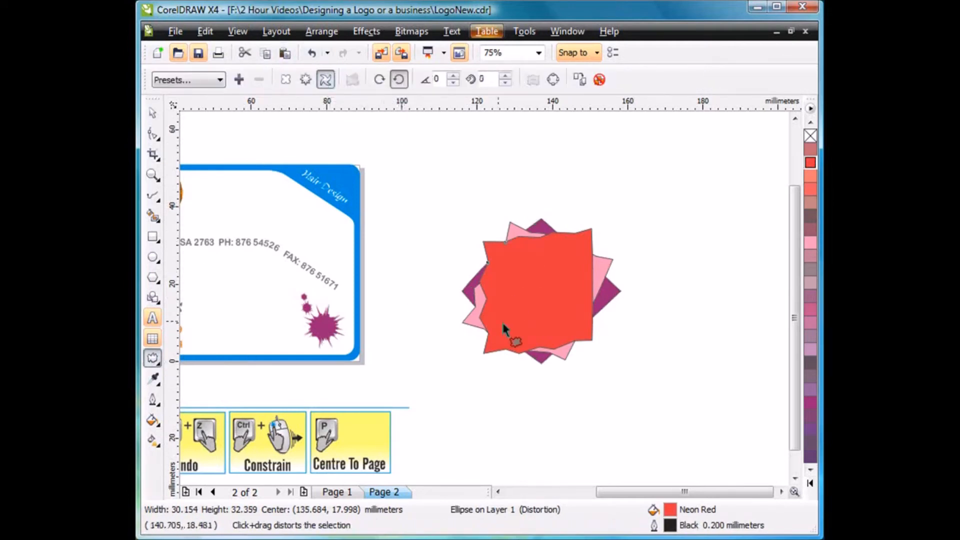
{"action": "left_click_drag", "start_coordinate": [550, 332], "coordinate": [602, 283]}
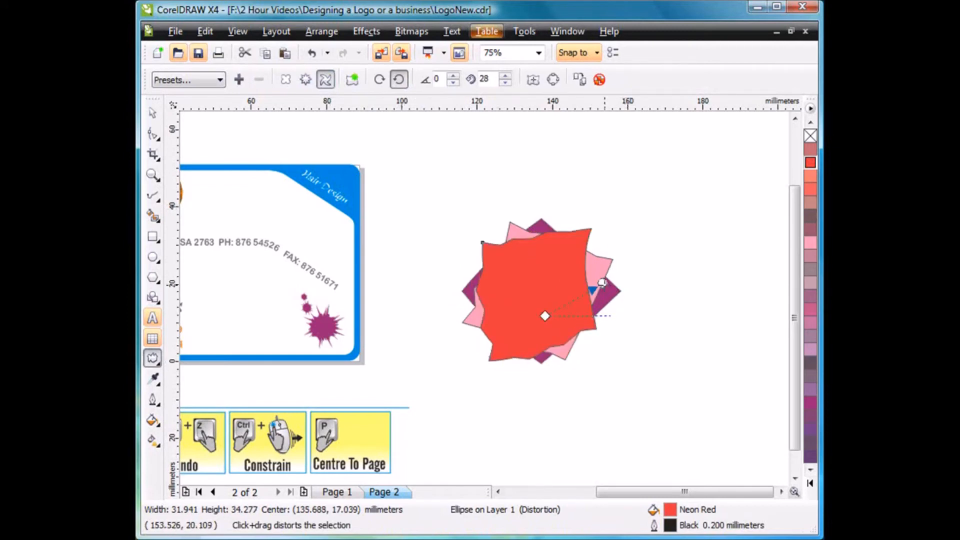
{"action": "left_click", "coordinate": [153, 113]}
{"action": "left_click", "coordinate": [431, 189]}
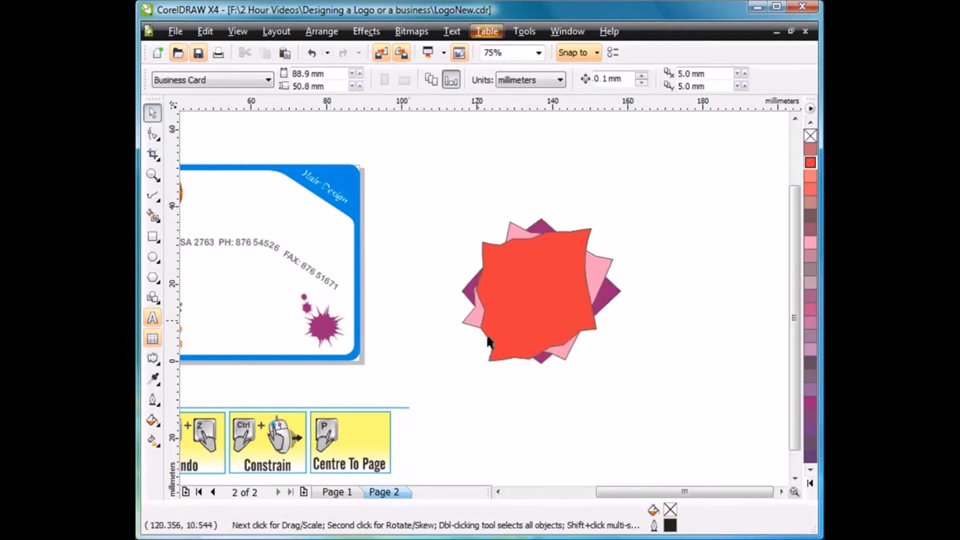
Weld the three overlapping shapes into one and apply a Push and Pull distortion that stretches its corners into long spikes.
{"action": "left_click_drag", "start_coordinate": [667, 193], "coordinate": [438, 393]}
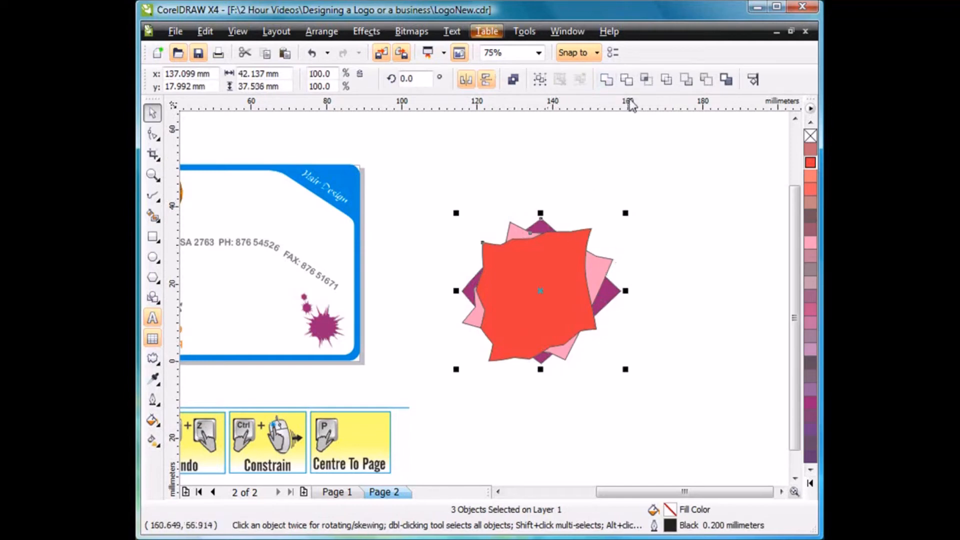
{"action": "left_click", "coordinate": [606, 81]}
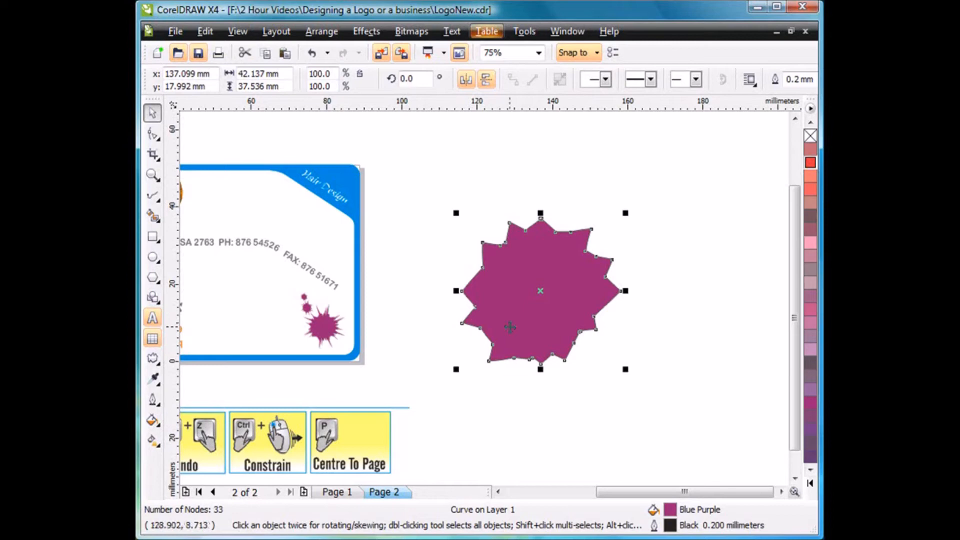
{"action": "left_click", "coordinate": [152, 358]}
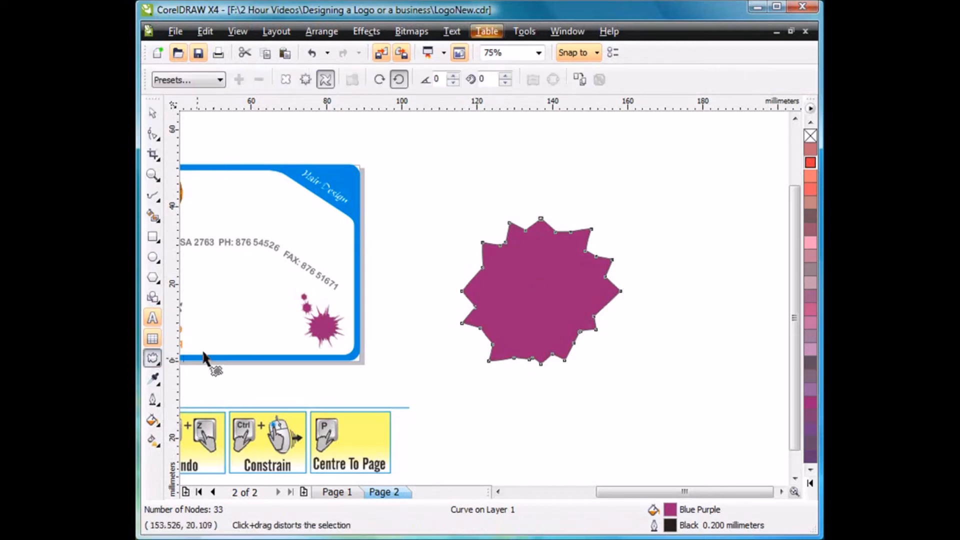
{"action": "left_click", "coordinate": [285, 79]}
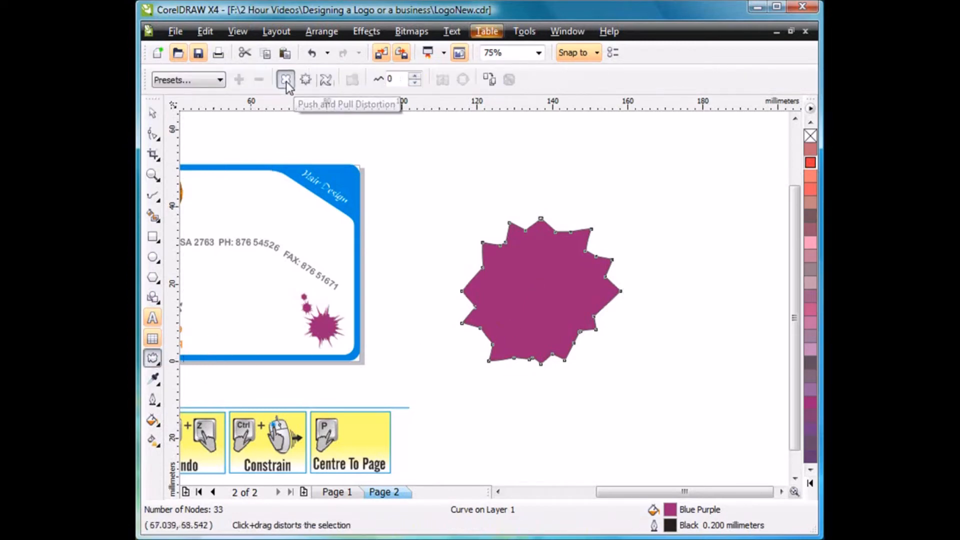
{"action": "left_click_drag", "start_coordinate": [542, 293], "coordinate": [590, 277]}
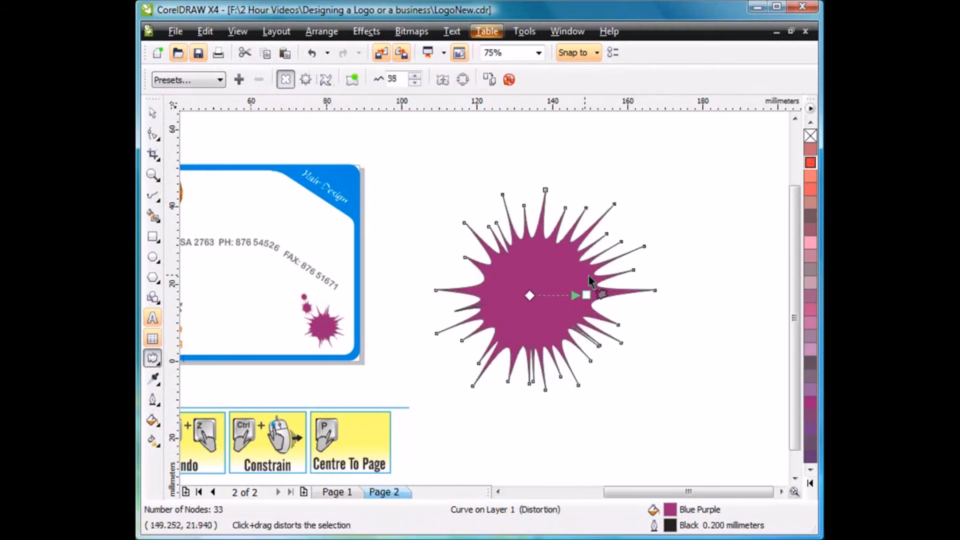
Delete the large spiked practice shape beside the business card.
{"action": "left_click", "coordinate": [152, 115]}
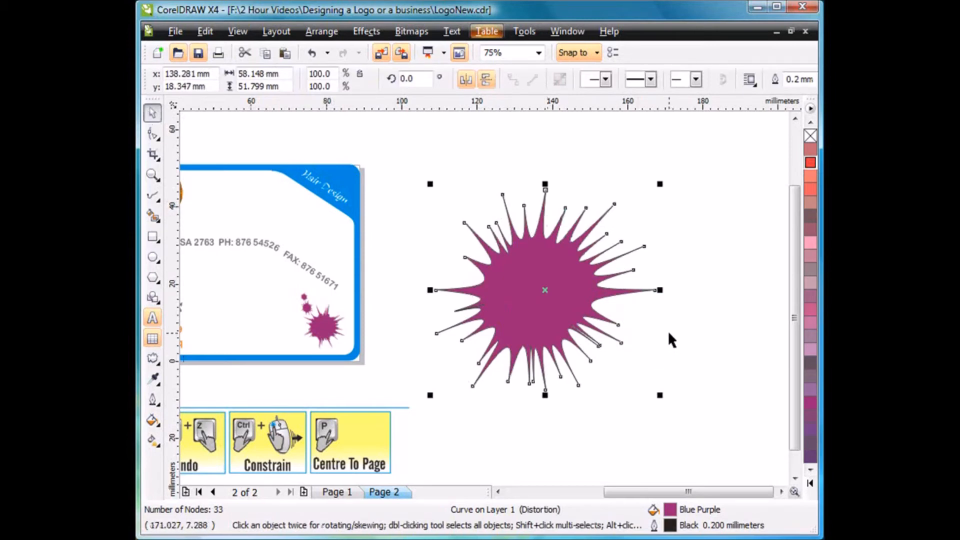
{"action": "key", "text": "Delete"}
{"action": "key", "text": "F4"}
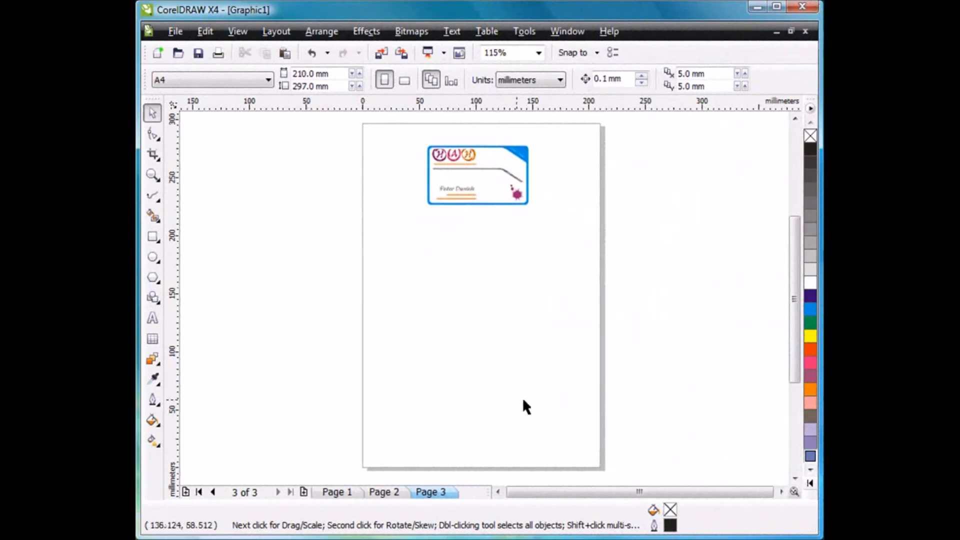
{"action": "left_click", "coordinate": [268, 80]}
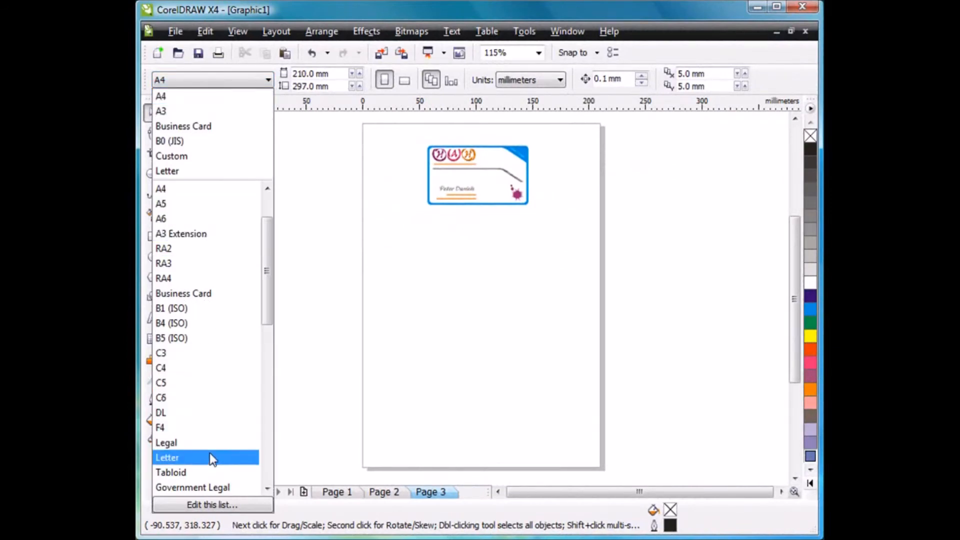
{"action": "left_click", "coordinate": [327, 388]}
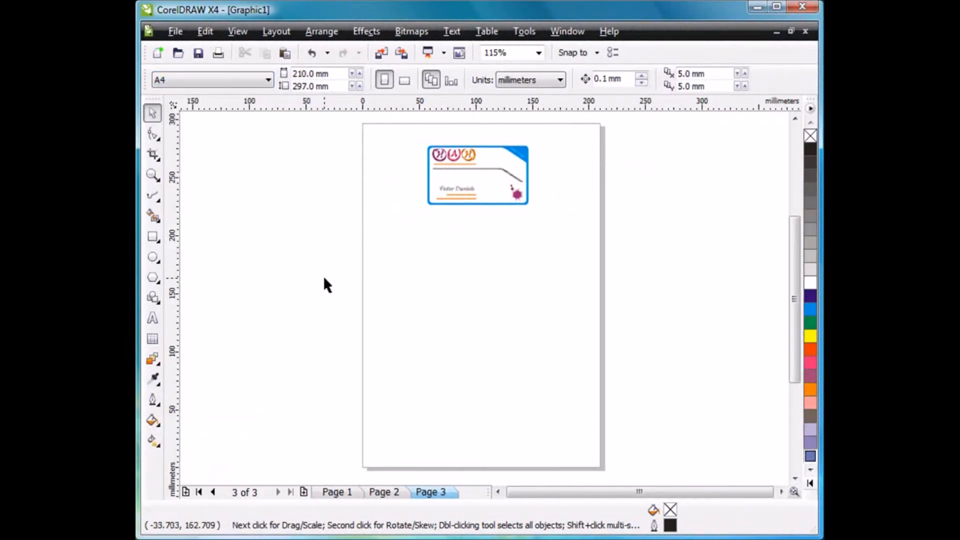
Move the HAH logo and the paint splat off the business card, and delete the cardholder's name, mobile and email lines.
{"action": "key", "text": "F4"}
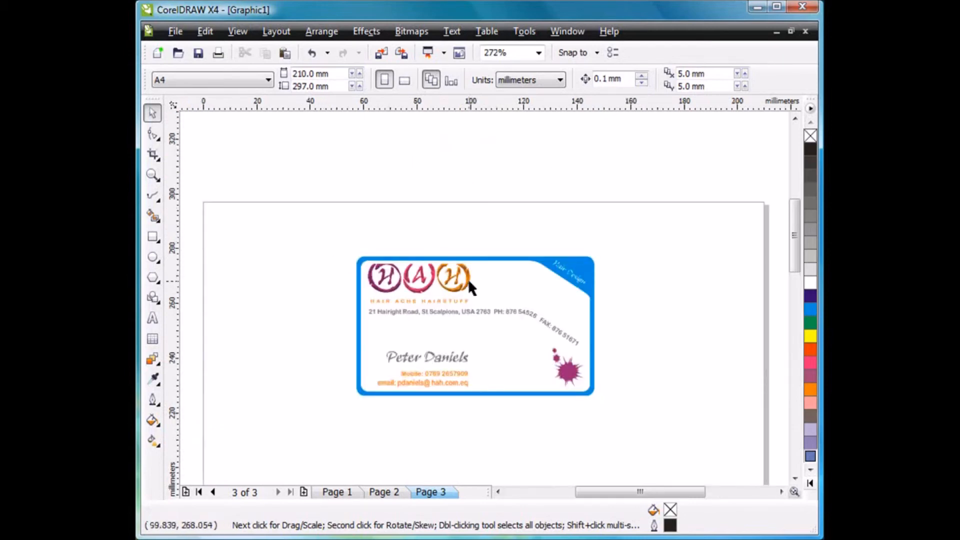
{"action": "left_click_drag", "start_coordinate": [468, 278], "coordinate": [344, 236]}
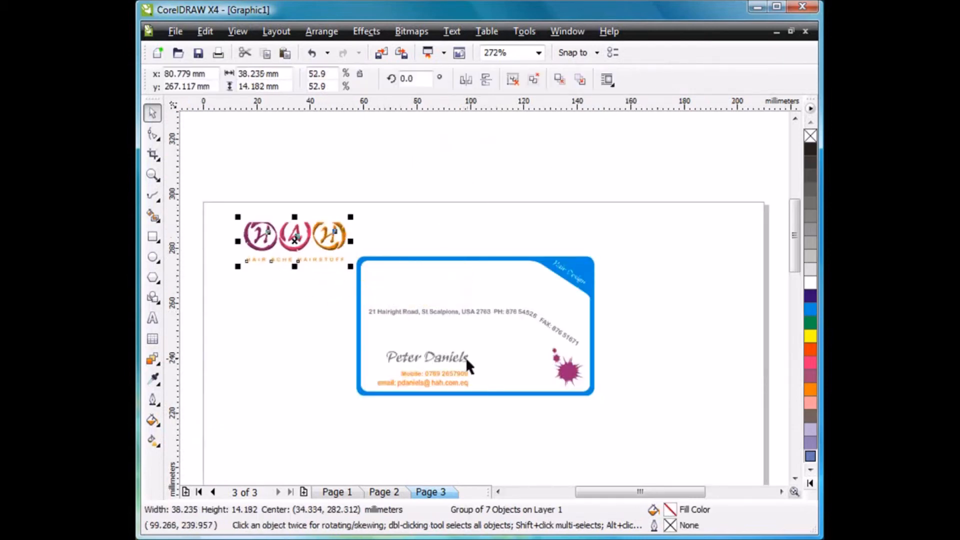
{"action": "left_click_drag", "start_coordinate": [338, 328], "coordinate": [512, 424]}
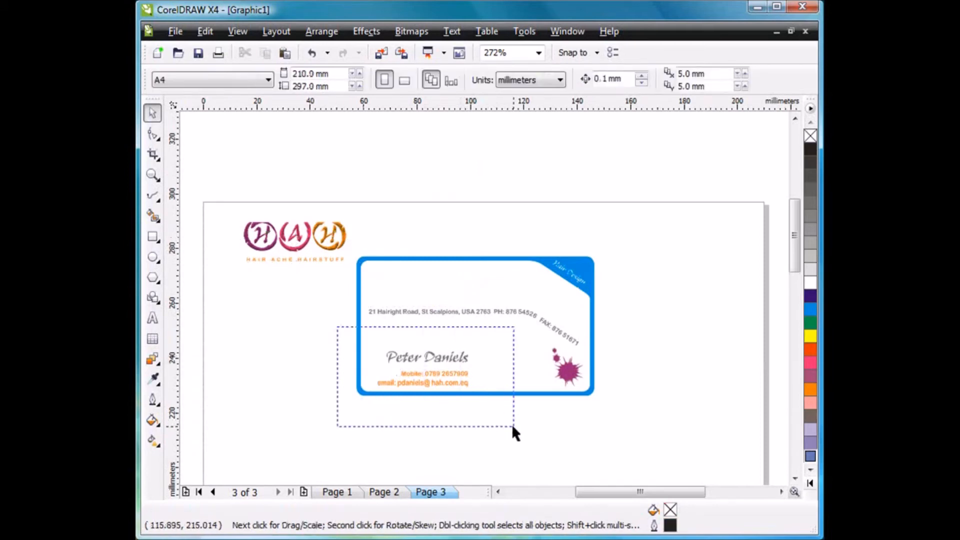
{"action": "key", "text": "Delete"}
{"action": "left_click_drag", "start_coordinate": [639, 306], "coordinate": [570, 406]}
{"action": "left_click_drag", "start_coordinate": [566, 369], "coordinate": [683, 416]}
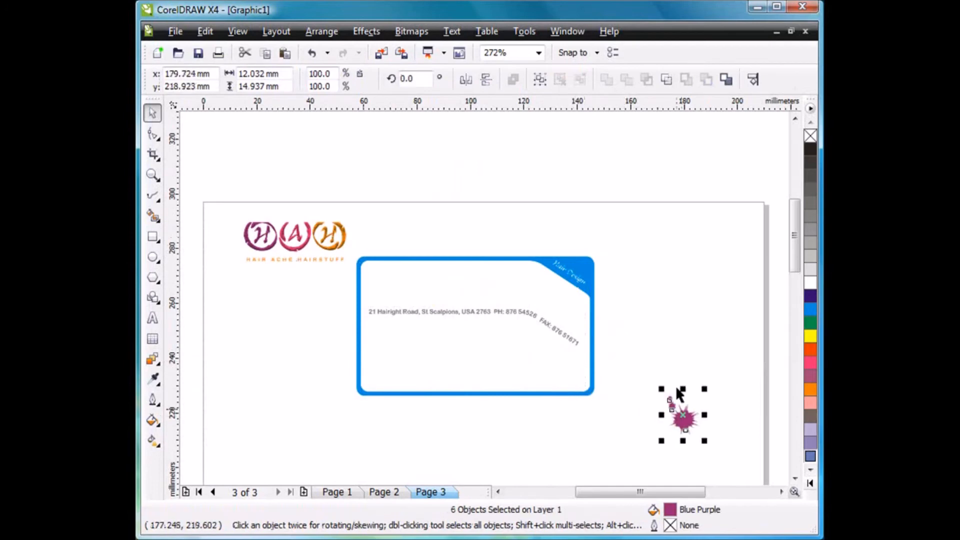
Break the "Hair Design" text apart from the blue card frame and fill the text with Black.
{"action": "left_click", "coordinate": [575, 282]}
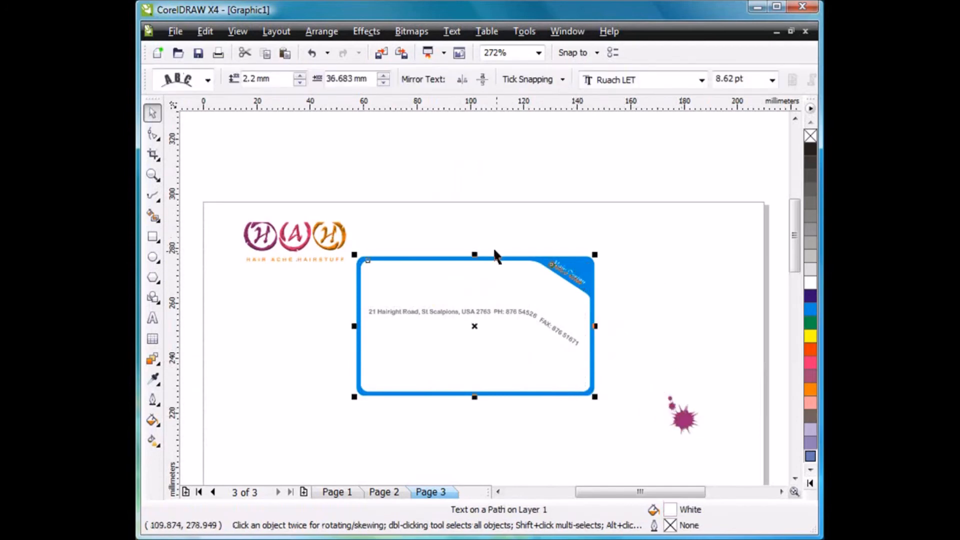
{"action": "left_click", "coordinate": [321, 31]}
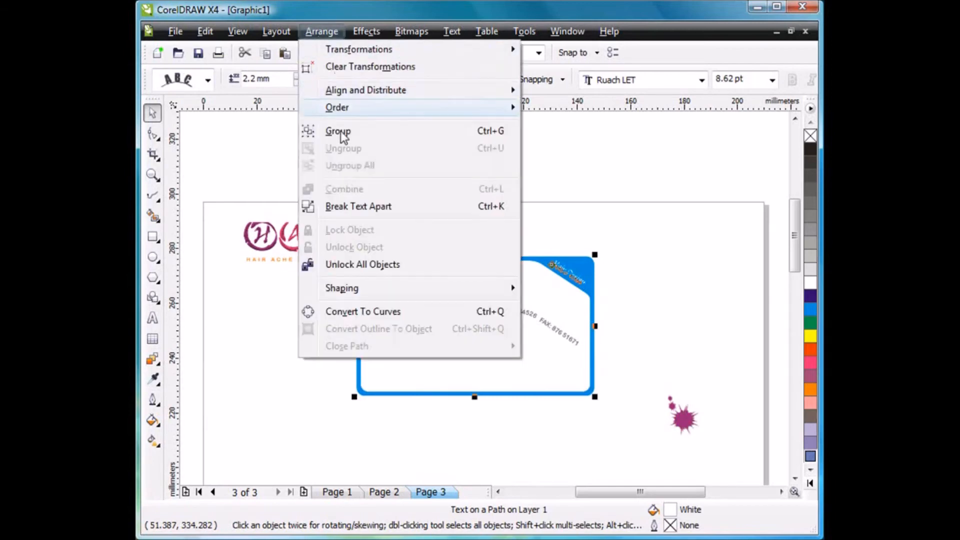
{"action": "left_click", "coordinate": [352, 206]}
{"action": "left_click", "coordinate": [548, 203]}
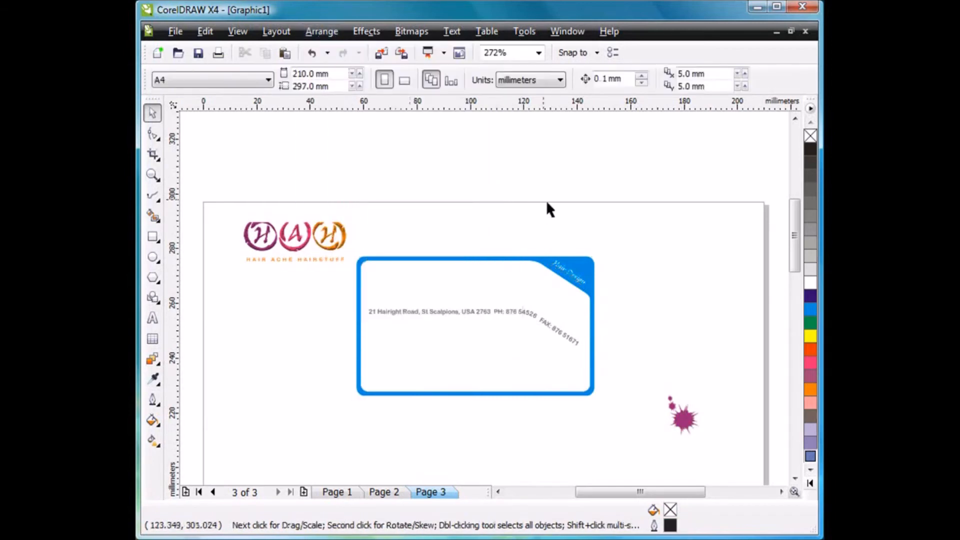
{"action": "left_click", "coordinate": [575, 285]}
{"action": "left_click", "coordinate": [712, 226]}
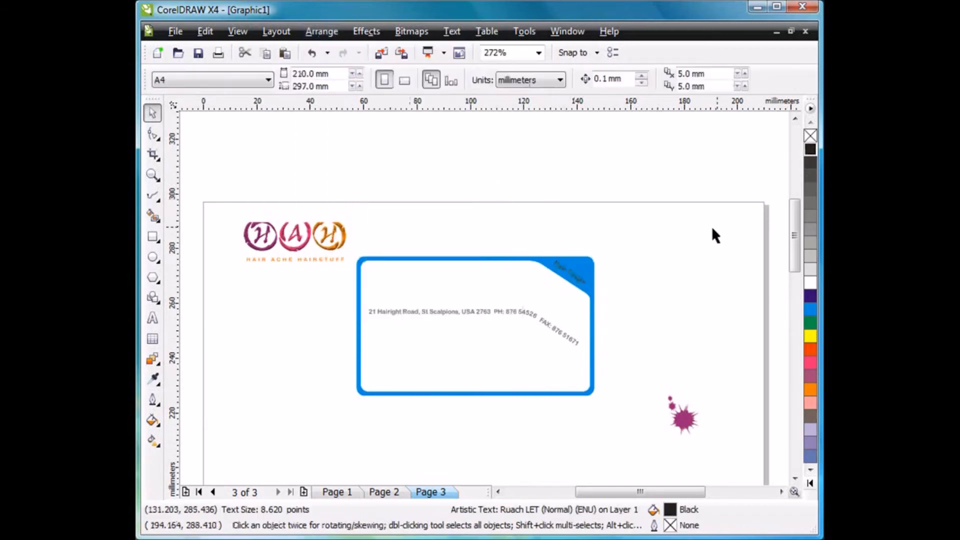
Delete the blue card frame and move the slanted "Hair Design" text closer to the address line.
{"action": "left_click", "coordinate": [598, 276]}
{"action": "key", "text": "Delete"}
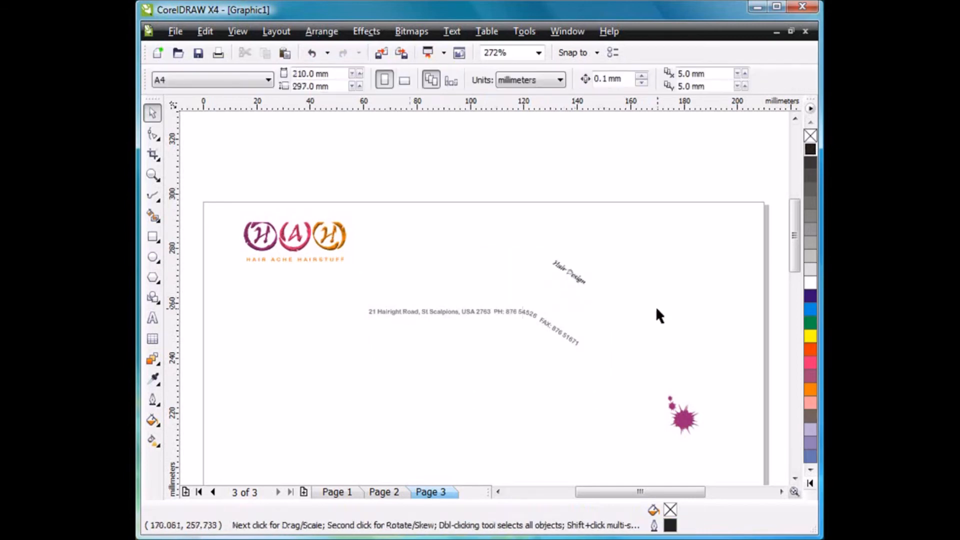
{"action": "left_click", "coordinate": [574, 276]}
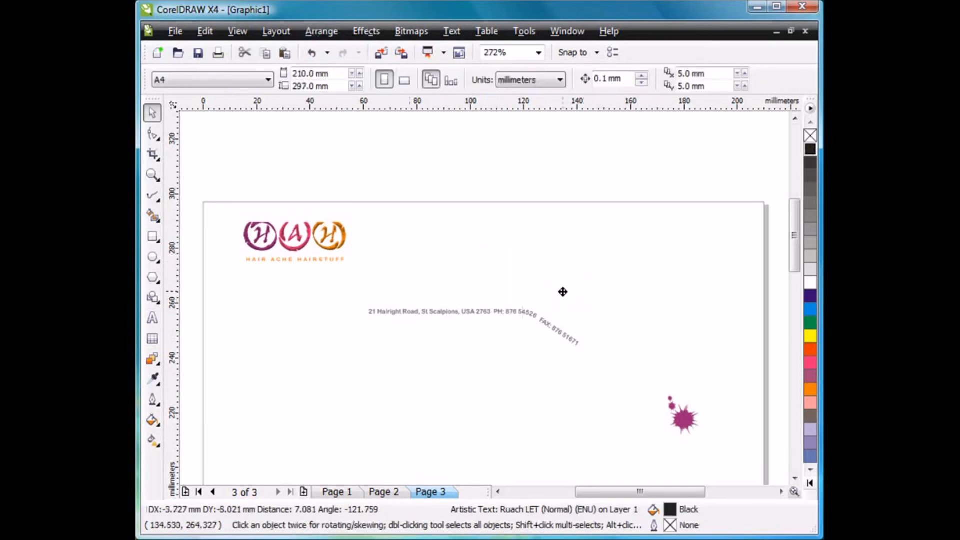
{"action": "key", "text": "Delete"}
{"action": "key", "text": "ctrl+z"}
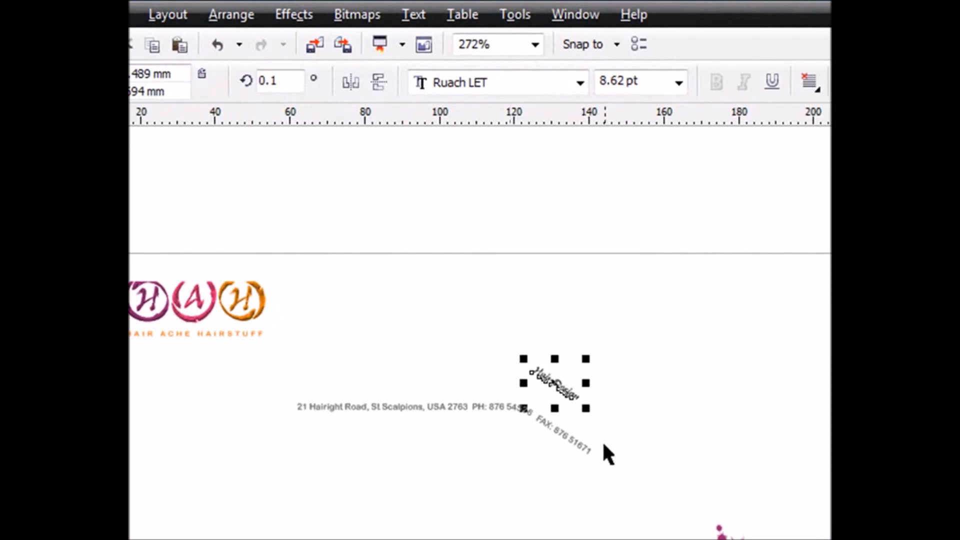
Straighten the "Hair Design" text and the curved address, phone and fax line.
{"action": "left_click", "coordinate": [578, 445], "text": "shift"}
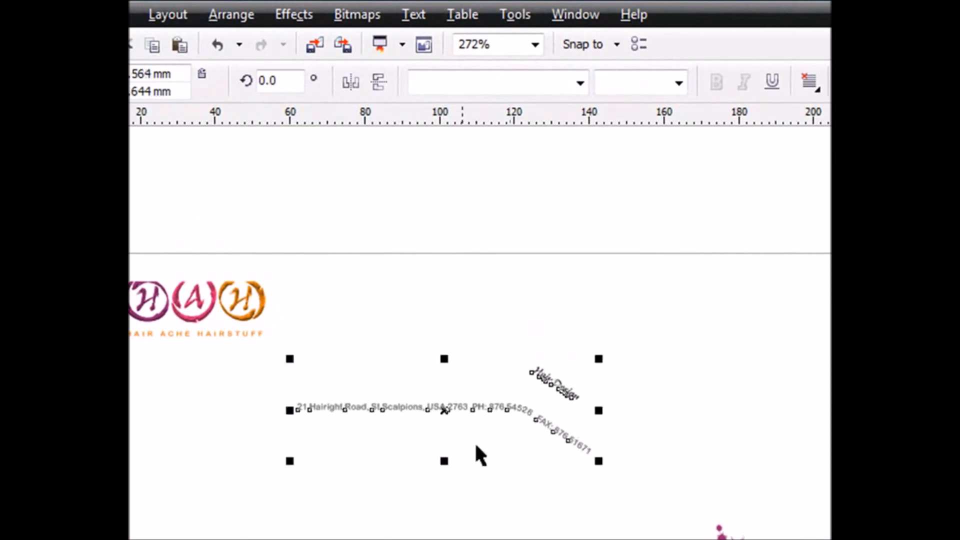
{"action": "left_click", "coordinate": [416, 15]}
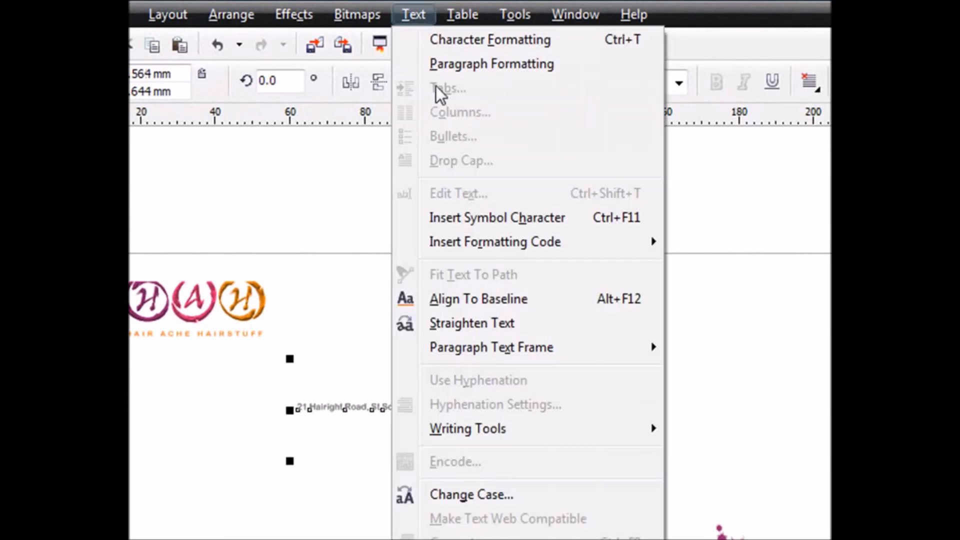
{"action": "left_click", "coordinate": [484, 323]}
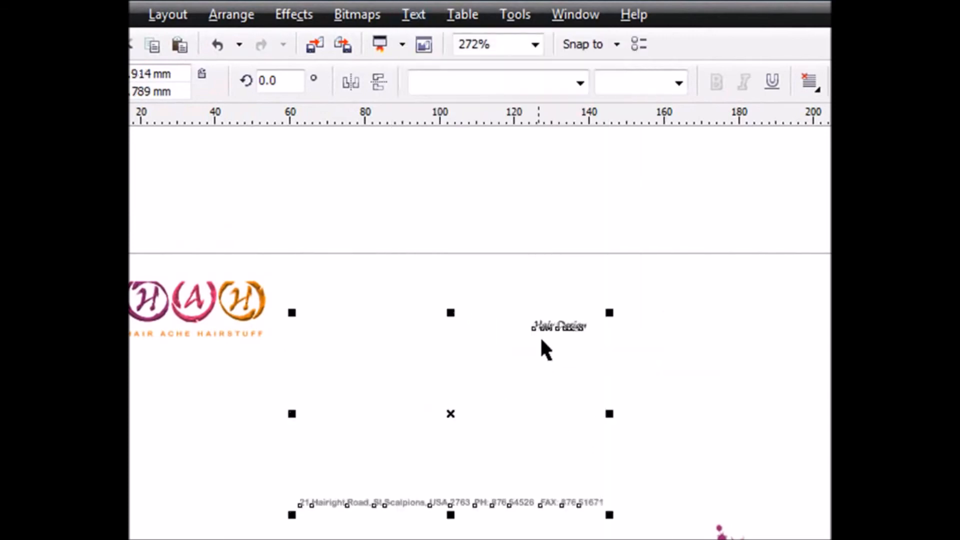
{"action": "left_click", "coordinate": [529, 525]}
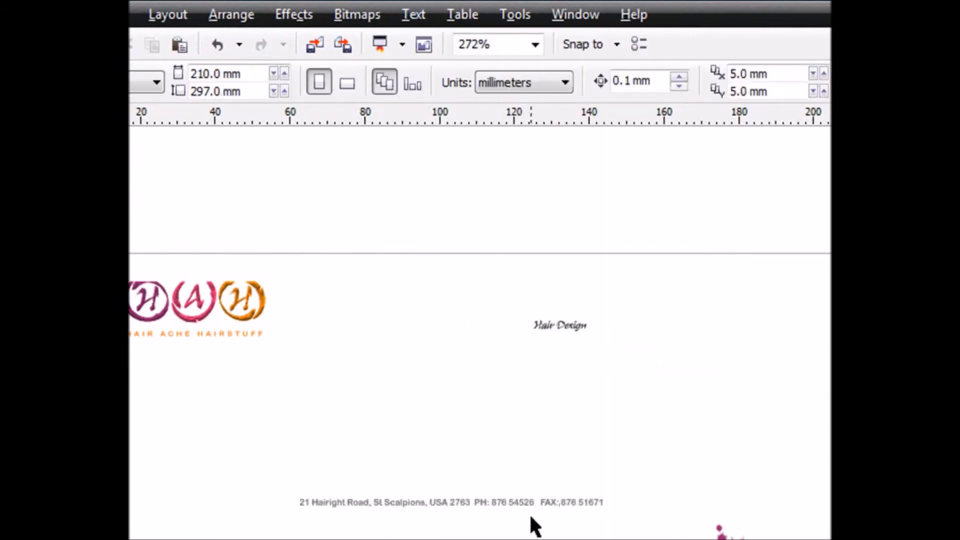
Move the straightened address line and the "Hair Design" text off the page, just above its upper edge.
{"action": "left_click_drag", "start_coordinate": [528, 499], "coordinate": [572, 368]}
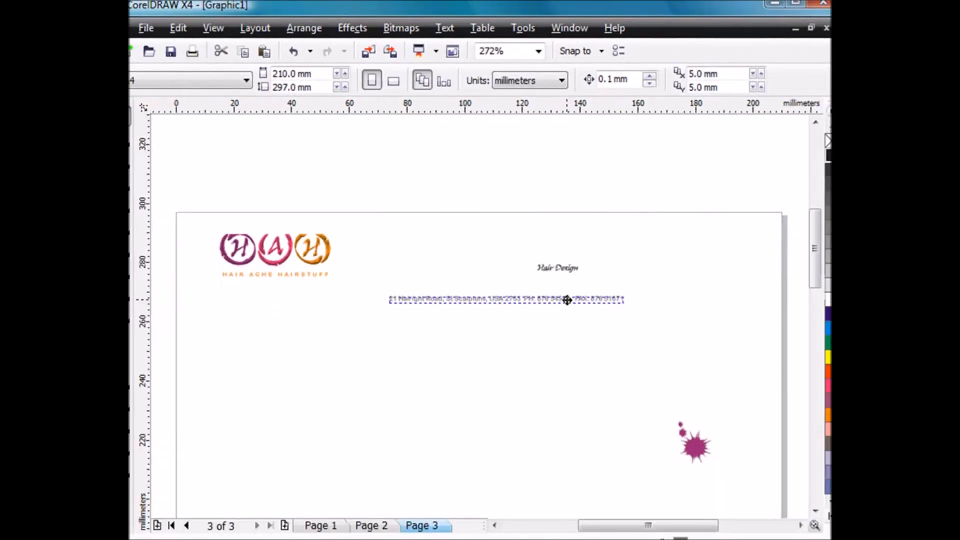
{"action": "left_click_drag", "start_coordinate": [567, 300], "coordinate": [635, 174]}
{"action": "left_click", "coordinate": [572, 270]}
{"action": "left_click_drag", "start_coordinate": [571, 259], "coordinate": [582, 193]}
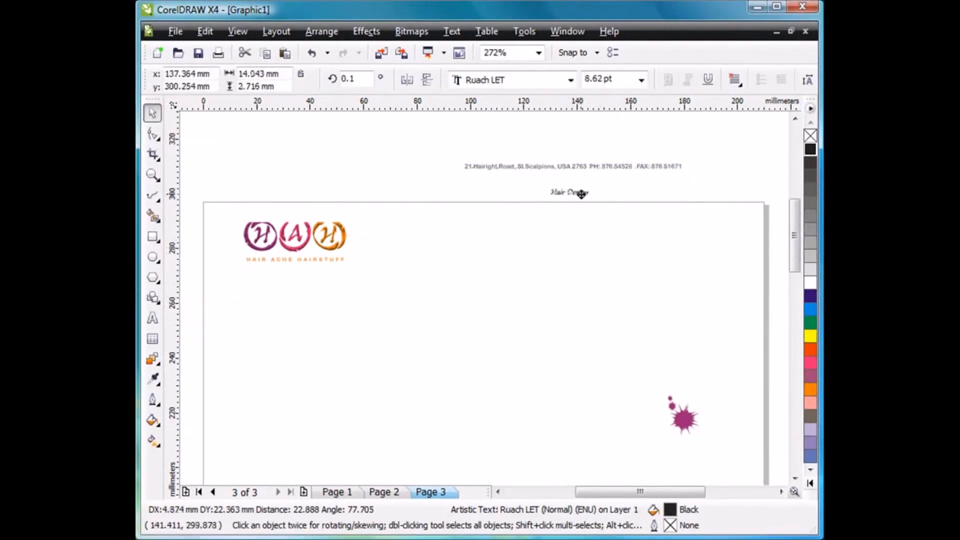
{"action": "left_click", "coordinate": [590, 231]}
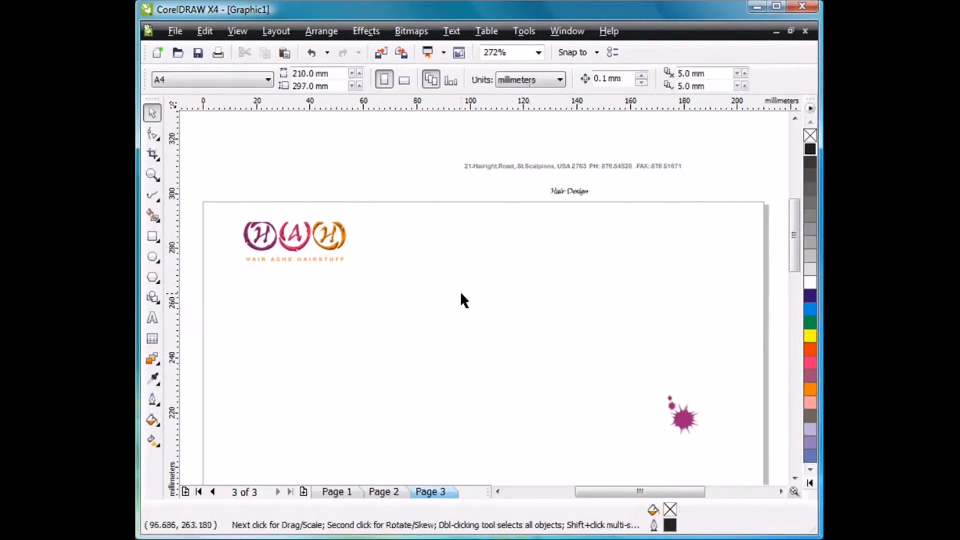
Move the HAH logo group straight up, off the page and above its upper edge.
{"action": "left_click", "coordinate": [330, 248]}
{"action": "left_click_drag", "start_coordinate": [330, 248], "coordinate": [336, 174]}
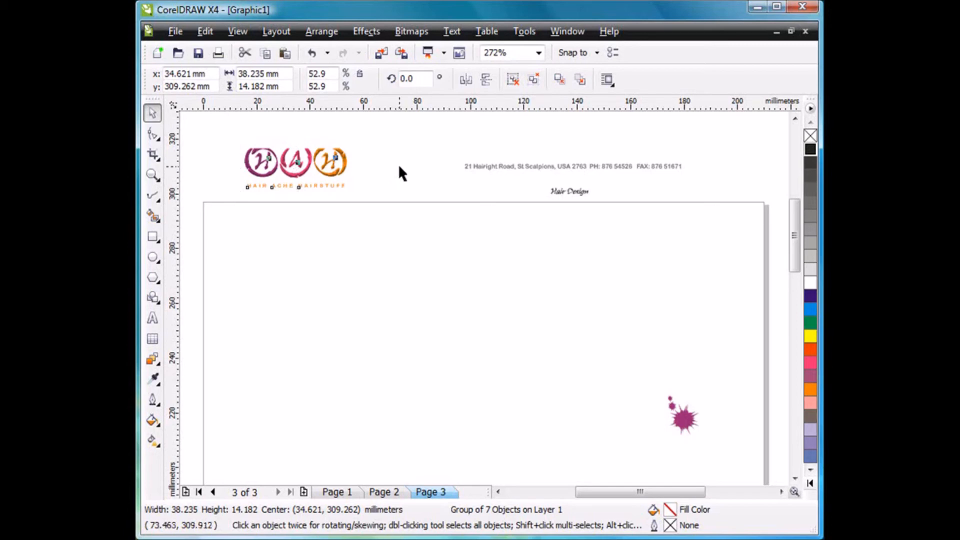
{"action": "left_click", "coordinate": [398, 164]}
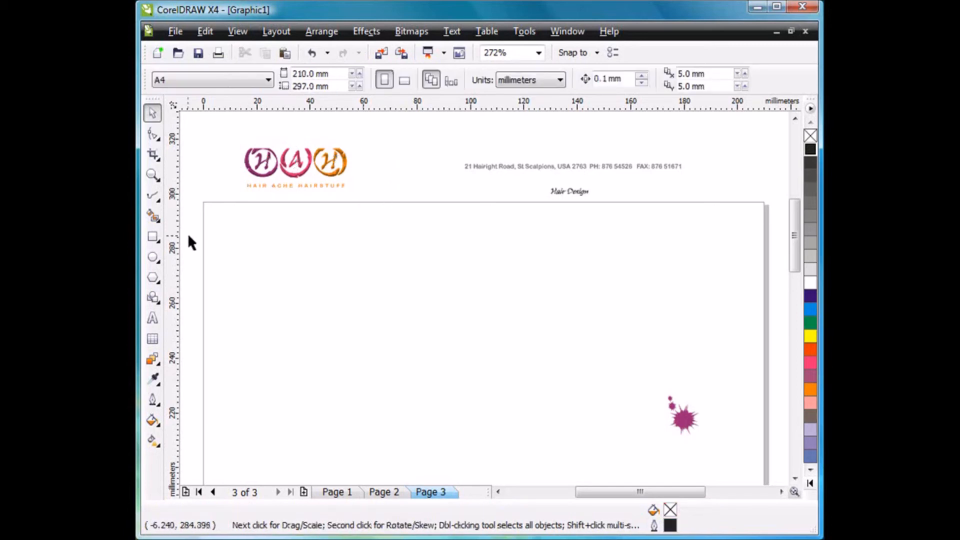
Draw a rectangle about 190 by 25 mm across the page's upper area, filled with Baby Blue and without an outline.
{"action": "left_click", "coordinate": [153, 241]}
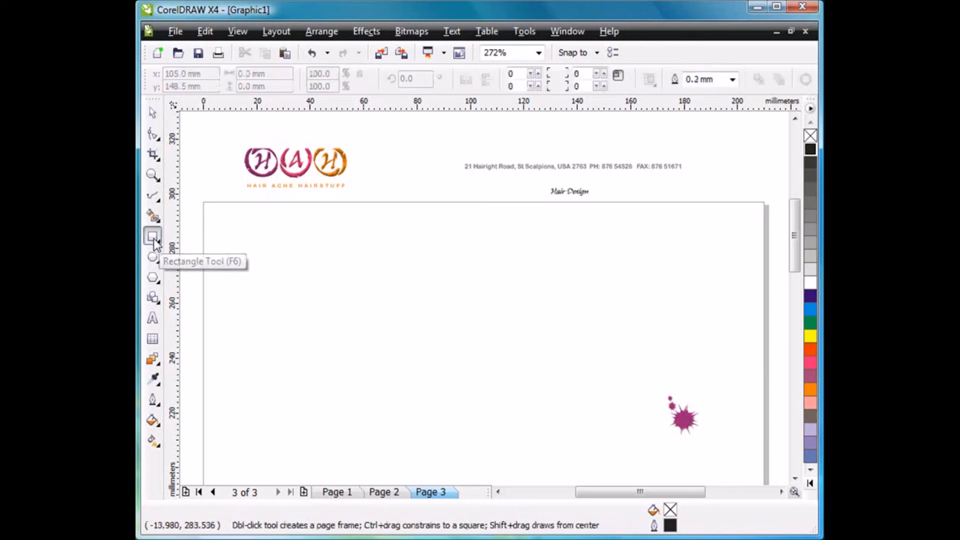
{"action": "left_click_drag", "start_coordinate": [230, 222], "coordinate": [737, 291]}
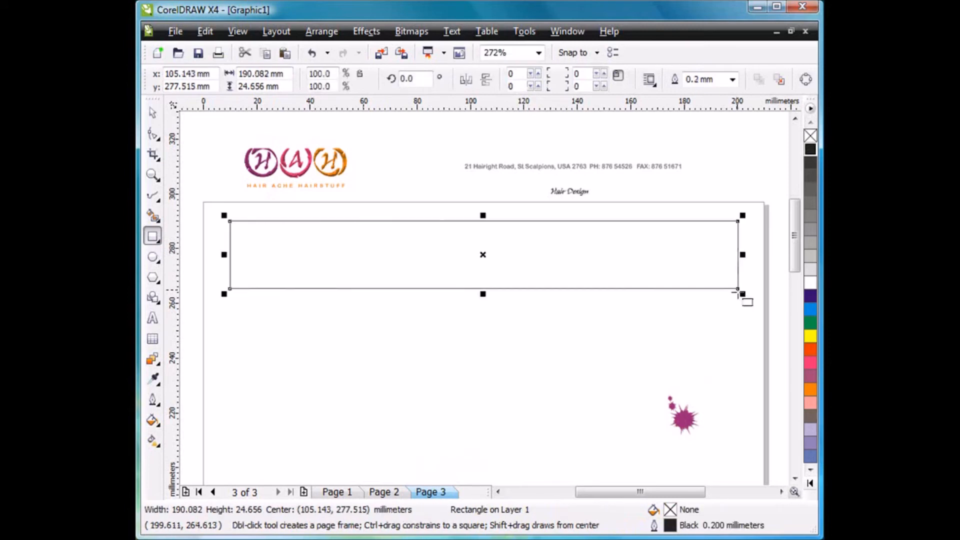
{"action": "left_click", "coordinate": [810, 456]}
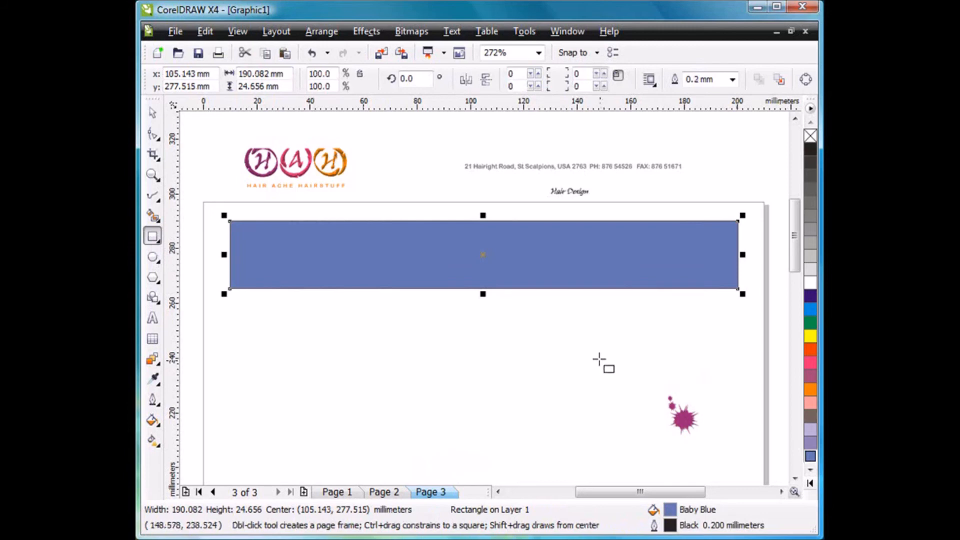
{"action": "right_click", "coordinate": [809, 137]}
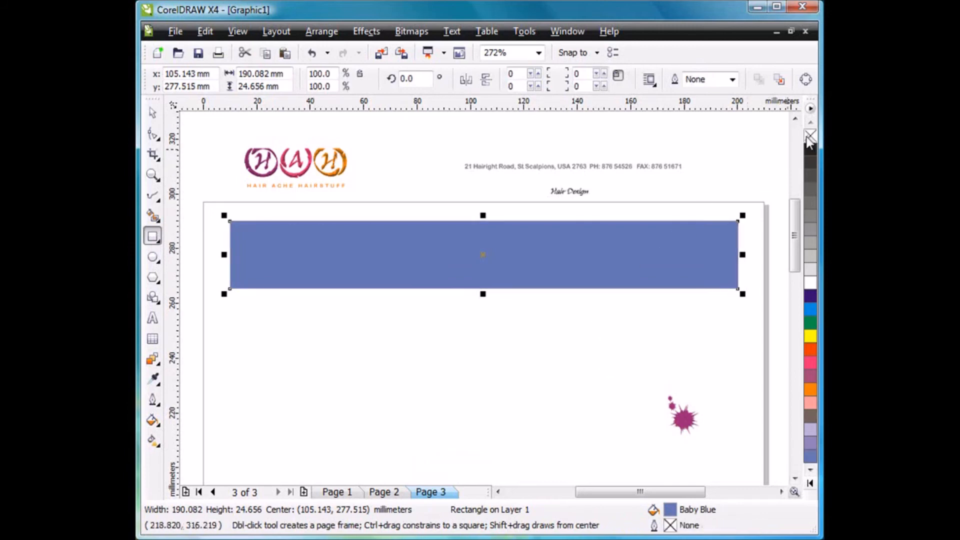
{"action": "left_click", "coordinate": [152, 112]}
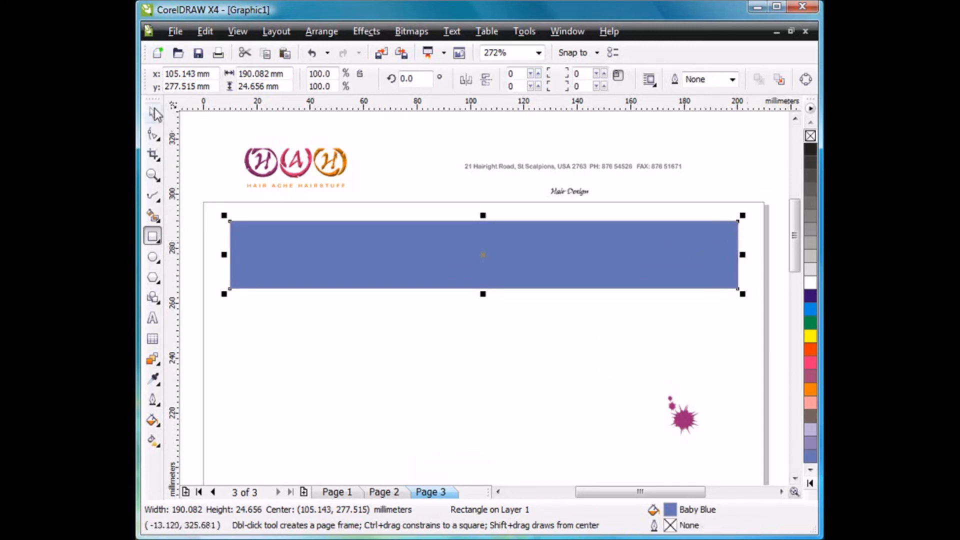
Enlarge the logo group above the page to about 47 mm wide and place a copy of it below the blue rectangle.
{"action": "left_click", "coordinate": [397, 149]}
{"action": "left_click", "coordinate": [337, 172]}
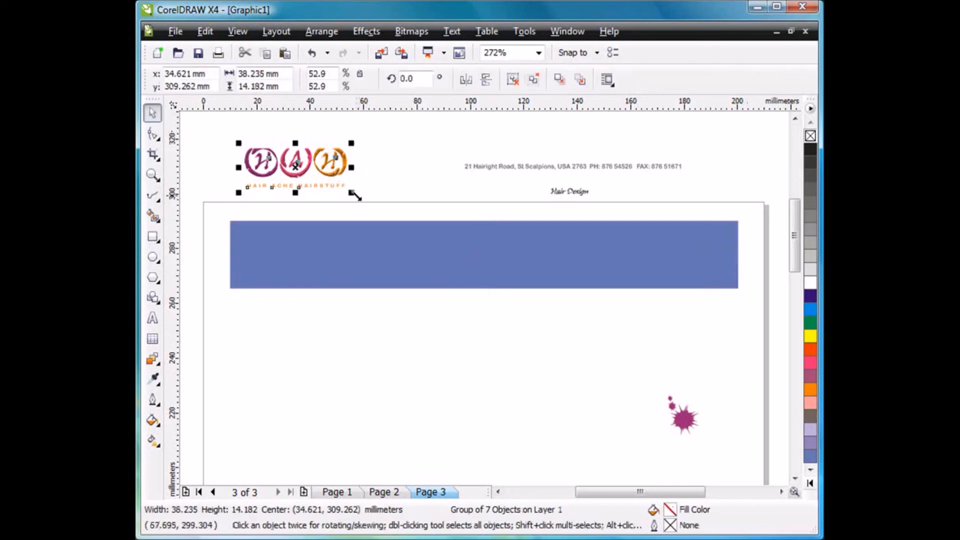
{"action": "left_click_drag", "start_coordinate": [352, 193], "coordinate": [376, 202]}
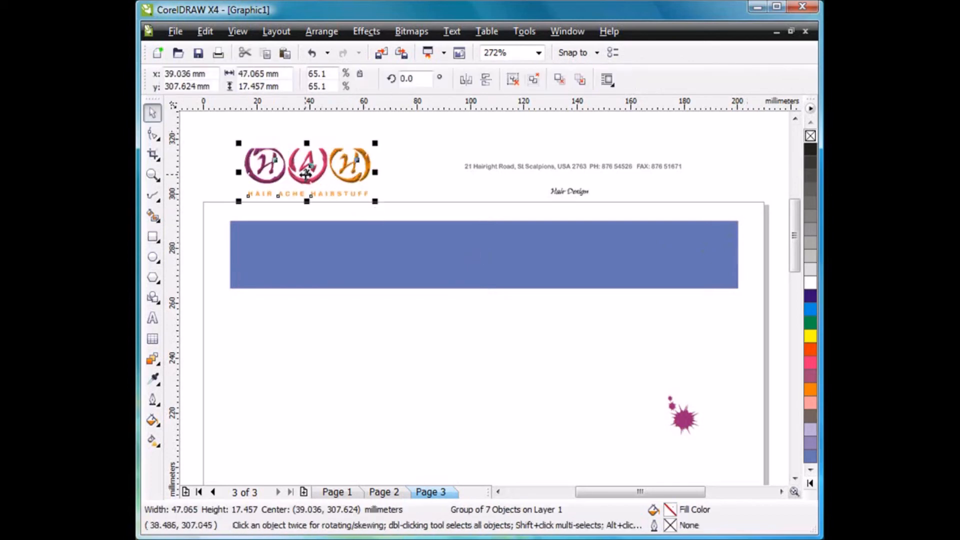
{"action": "left_click_drag", "start_coordinate": [307, 174], "coordinate": [315, 330]}
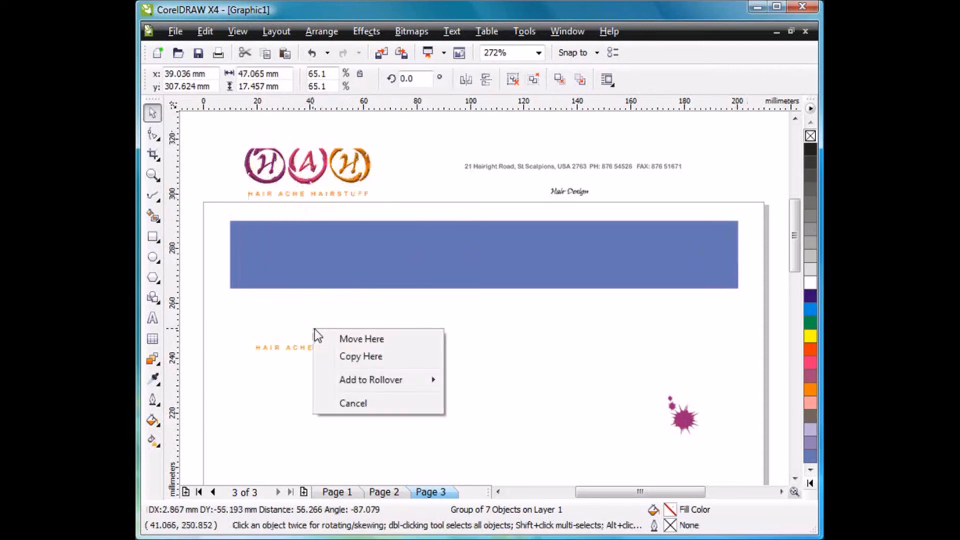
{"action": "left_click", "coordinate": [380, 358]}
{"action": "left_click", "coordinate": [402, 389]}
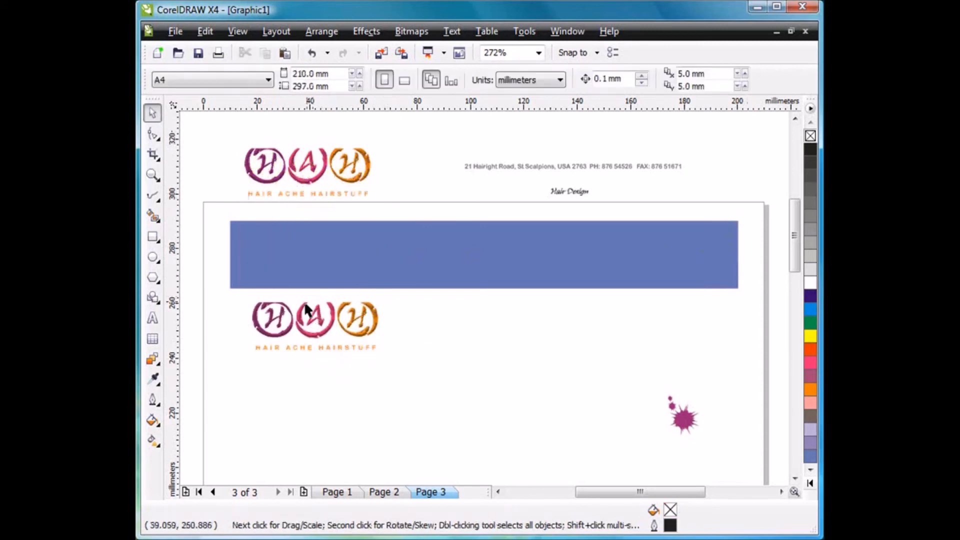
Ungroup the logo copy and place its "HAIR ACHE HAIRSTUFF" text in the blue rectangle's lower-right area, enlarged to about 78 mm wide.
{"action": "left_click", "coordinate": [319, 347]}
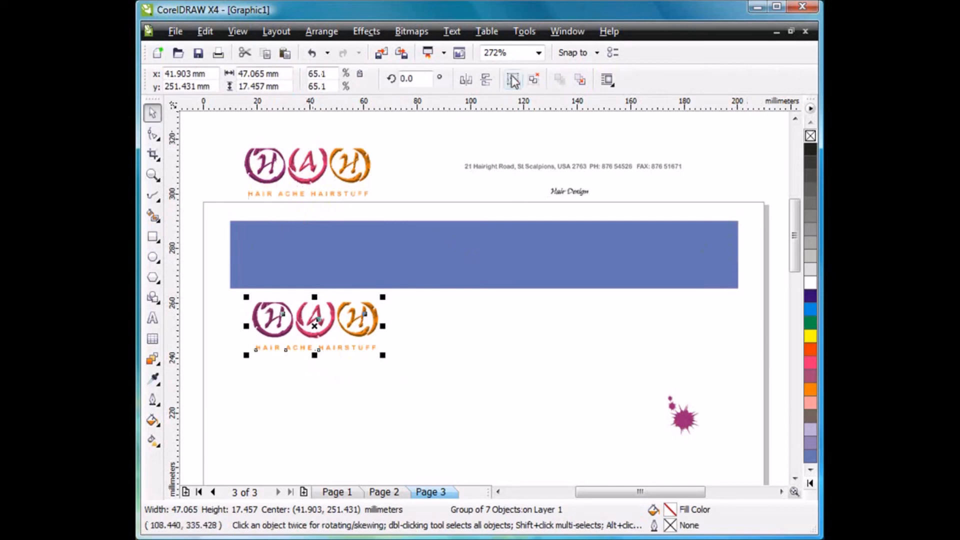
{"action": "left_click", "coordinate": [360, 375]}
{"action": "left_click_drag", "start_coordinate": [334, 349], "coordinate": [715, 253]}
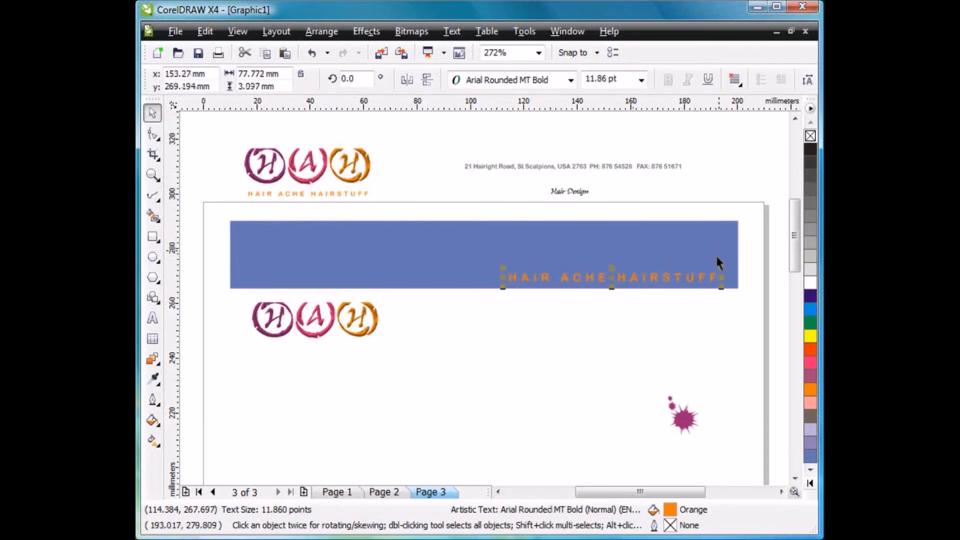
{"action": "left_click", "coordinate": [624, 340]}
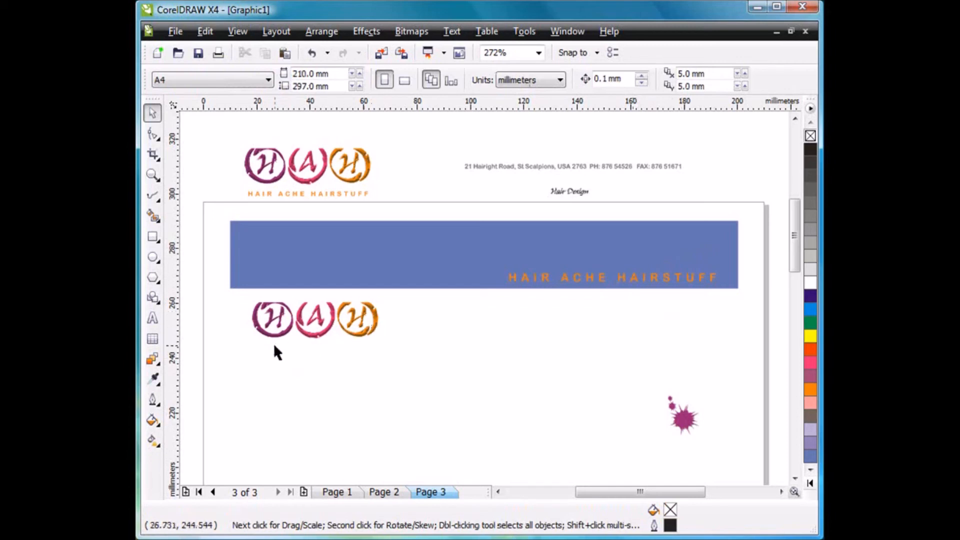
Clear the effects from the logo copy's three letter circles, enlarge them to about 70 mm wide and combine them into one curve.
{"action": "left_click_drag", "start_coordinate": [242, 368], "coordinate": [392, 291]}
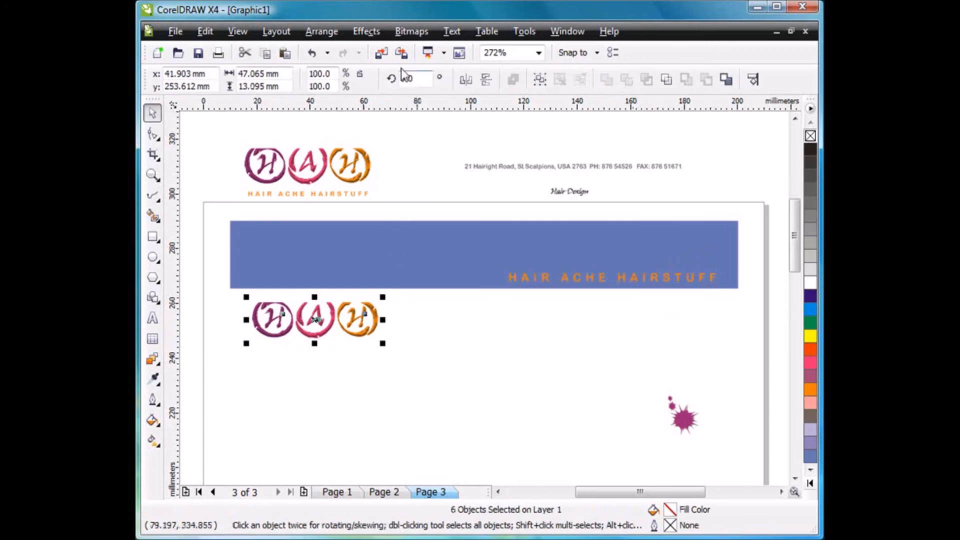
{"action": "left_click", "coordinate": [367, 31]}
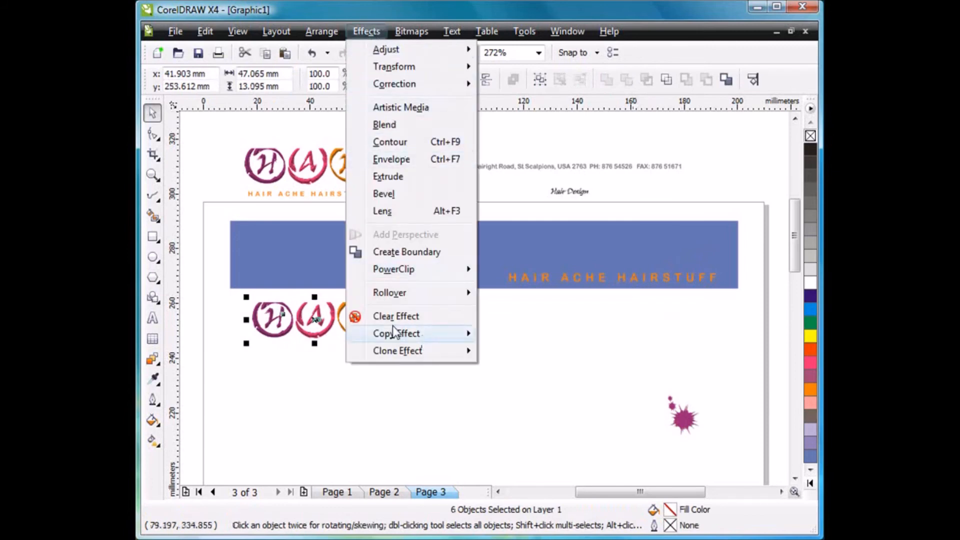
{"action": "left_click", "coordinate": [409, 317]}
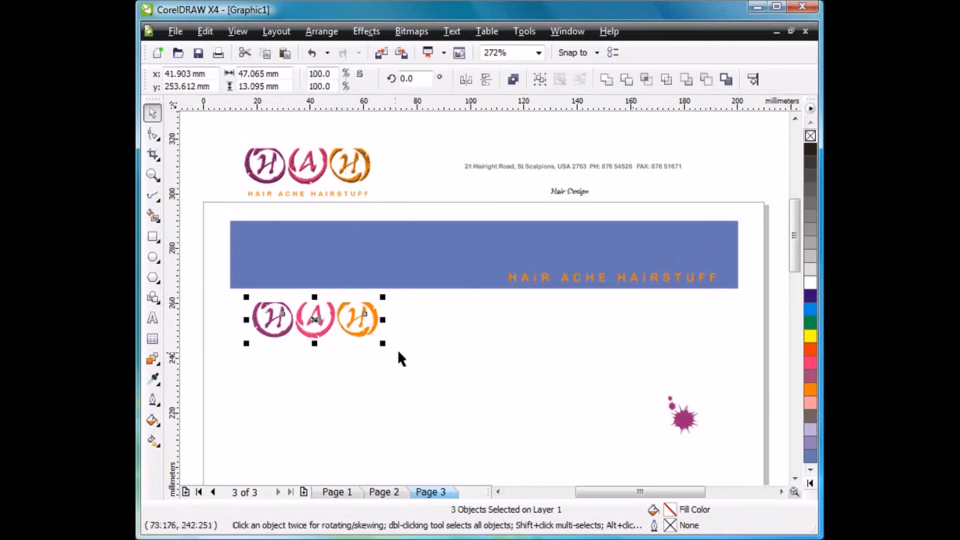
{"action": "left_click_drag", "start_coordinate": [383, 297], "coordinate": [447, 260]}
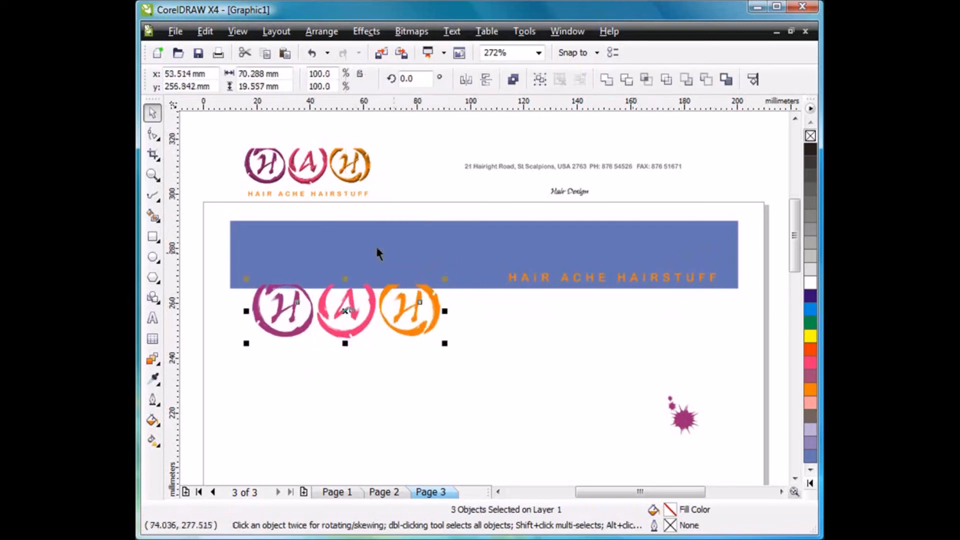
{"action": "left_click", "coordinate": [513, 79]}
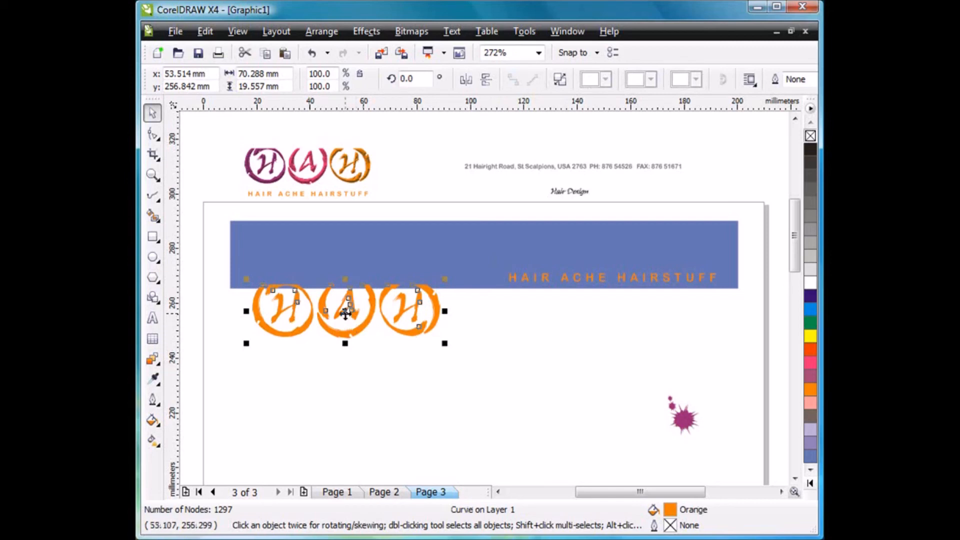
Place the combined logo over the left part of the blue rectangle and enlarge it so it overlaps the rectangle's lower edge.
{"action": "left_click_drag", "start_coordinate": [344, 312], "coordinate": [333, 258]}
{"action": "left_click_drag", "start_coordinate": [435, 289], "coordinate": [490, 329]}
{"action": "left_click_drag", "start_coordinate": [365, 266], "coordinate": [360, 276]}
{"action": "left_click_drag", "start_coordinate": [481, 314], "coordinate": [445, 299]}
{"action": "left_click", "coordinate": [483, 329]}
{"action": "left_click", "coordinate": [525, 326]}
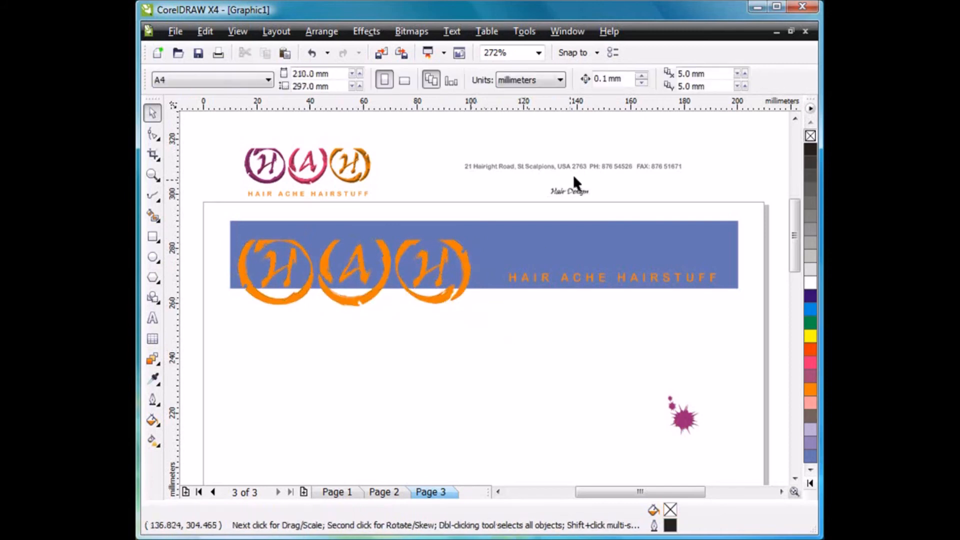
Move the address and phone line from above the page to just below the blue rectangle and enlarge it to about 91 mm wide.
{"action": "left_click_drag", "start_coordinate": [592, 169], "coordinate": [635, 259]}
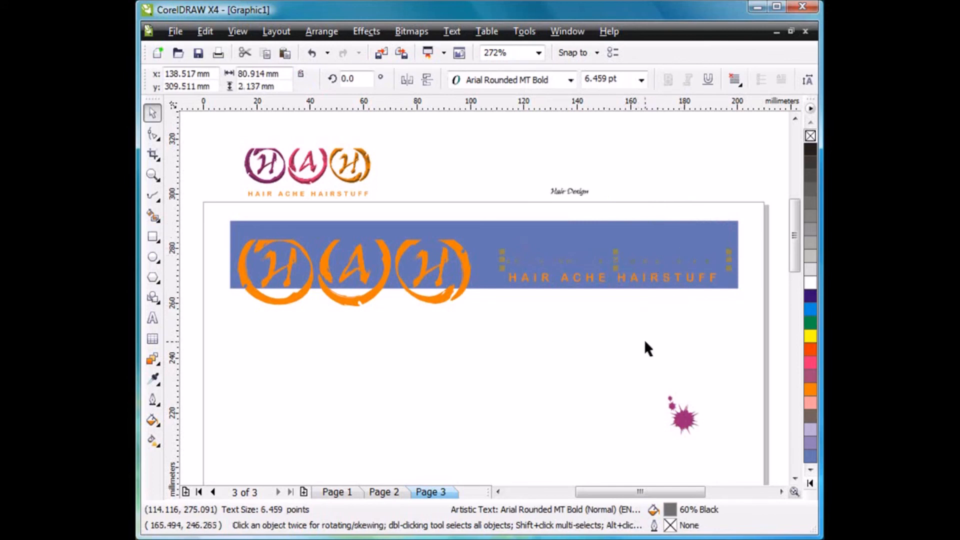
{"action": "left_click", "coordinate": [643, 338]}
{"action": "left_click", "coordinate": [677, 259]}
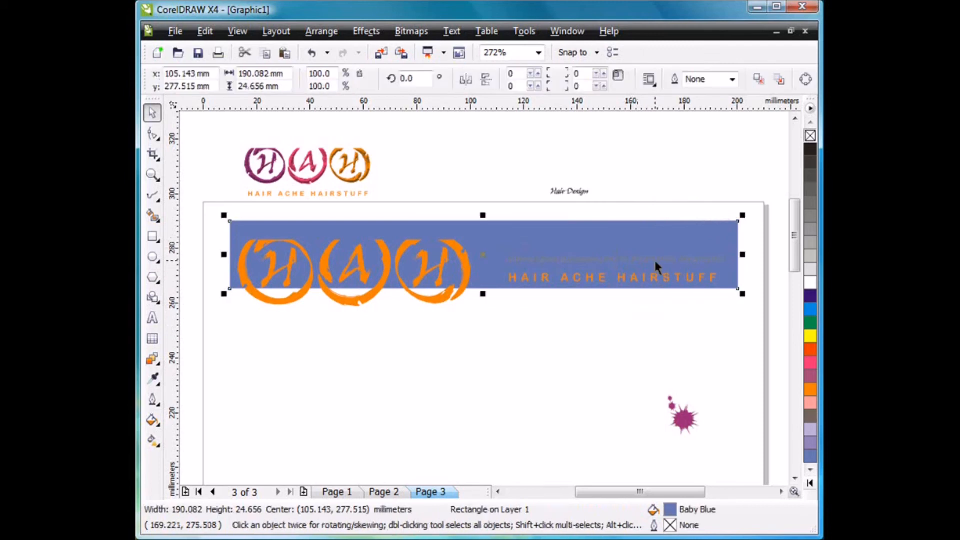
{"action": "left_click", "coordinate": [654, 259]}
{"action": "left_click_drag", "start_coordinate": [638, 259], "coordinate": [640, 301]}
{"action": "left_click_drag", "start_coordinate": [506, 310], "coordinate": [475, 321]}
Enlarge "HAIR ACHE HAIRSTUFF" to about 89 mm wide, swap its position with the contact line and fill the contact line White.
{"action": "left_click_drag", "start_coordinate": [536, 278], "coordinate": [481, 254]}
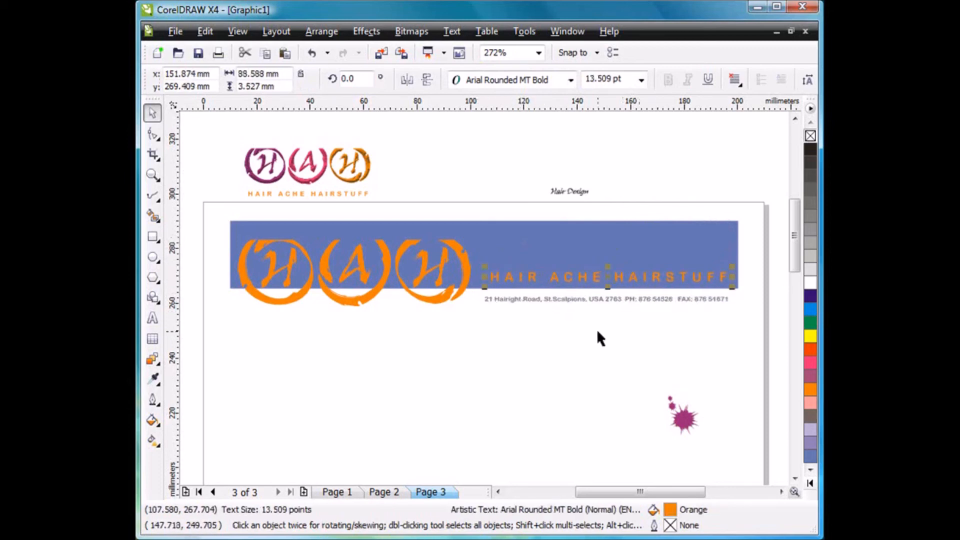
{"action": "left_click", "coordinate": [600, 338]}
{"action": "mouse_move", "coordinate": [607, 299]}
{"action": "left_mouse_down"}
{"action": "mouse_move", "coordinate": [605, 268]}
{"action": "mouse_move", "coordinate": [600, 303]}
{"action": "left_mouse_up"}
{"action": "left_click", "coordinate": [608, 266]}
{"action": "left_click", "coordinate": [810, 283]}
Raise the blue rectangle's lower edge slightly and reduce the orange logo to about 77 mm wide.
{"action": "left_click", "coordinate": [458, 289]}
{"action": "left_click_drag", "start_coordinate": [475, 311], "coordinate": [429, 280]}
{"action": "left_click", "coordinate": [469, 296]}
{"action": "left_click", "coordinate": [474, 287]}
{"action": "left_click", "coordinate": [463, 314]}
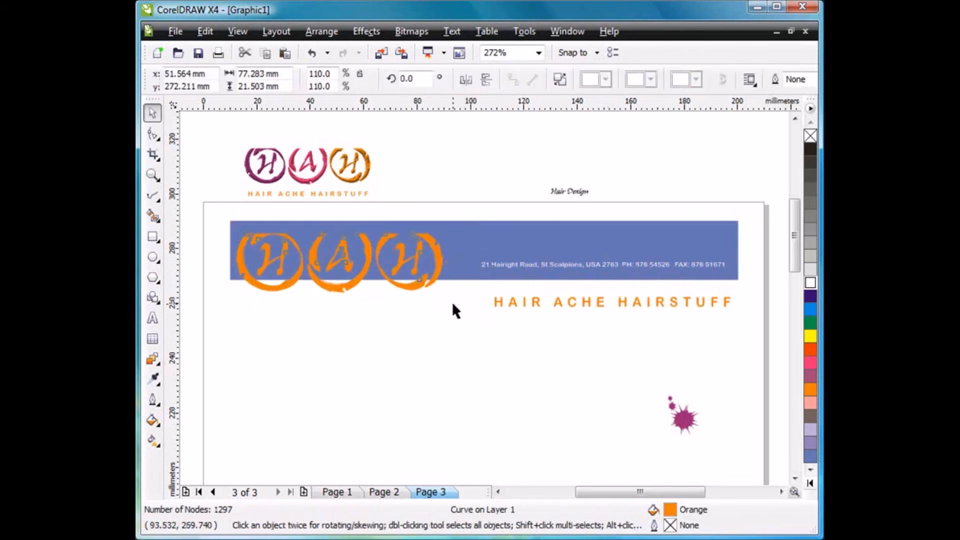
Enlarge "HAIR ACHE HAIRSTUFF" leftward and place it directly beneath the blue rectangle's lower edge.
{"action": "left_click", "coordinate": [453, 304]}
{"action": "left_click_drag", "start_coordinate": [524, 301], "coordinate": [467, 308]}
{"action": "left_click", "coordinate": [489, 313]}
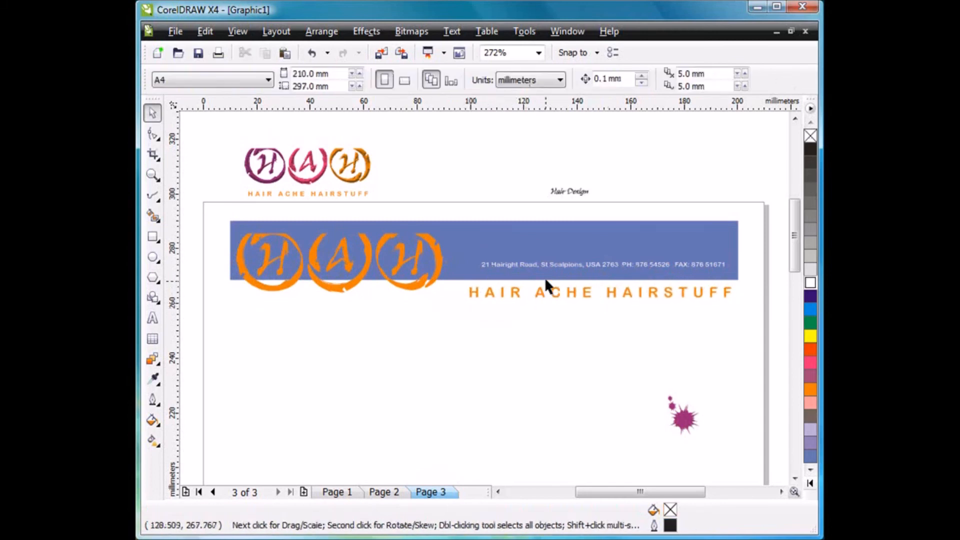
Lower the white contact line towards the rectangle's lower edge and enlarge it to about 97 mm wide, matching the company name.
{"action": "left_click_drag", "start_coordinate": [562, 271], "coordinate": [563, 278]}
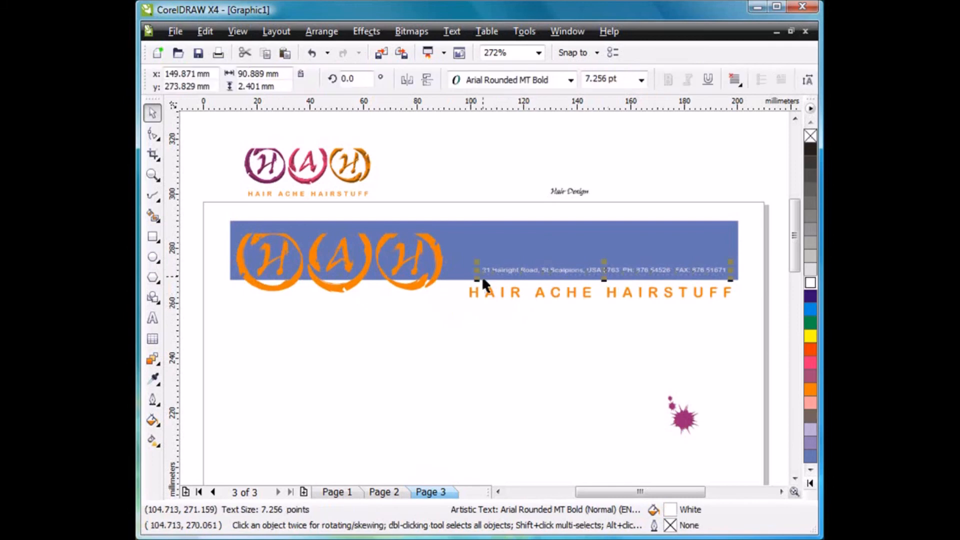
{"action": "left_click_drag", "start_coordinate": [476, 283], "coordinate": [461, 286]}
{"action": "left_click", "coordinate": [524, 345]}
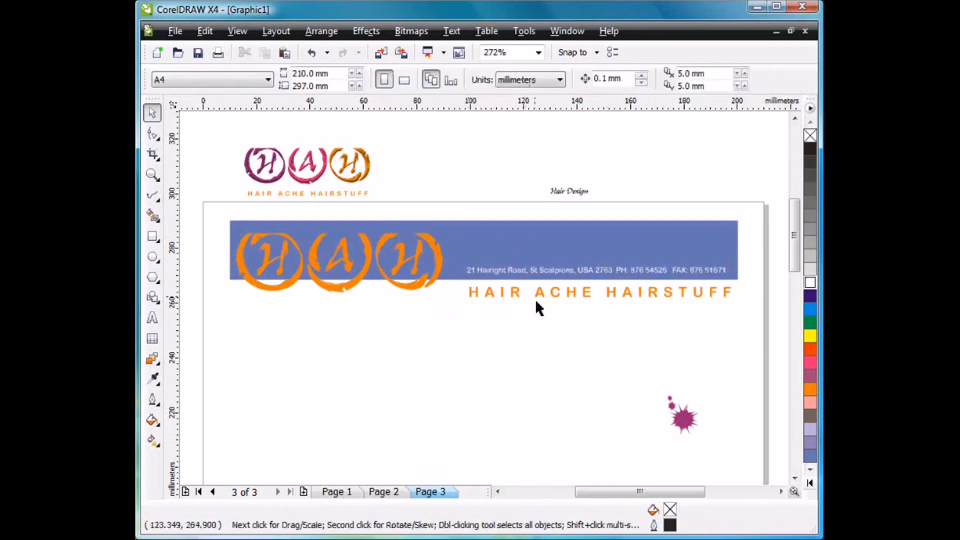
{"action": "left_click", "coordinate": [543, 270]}
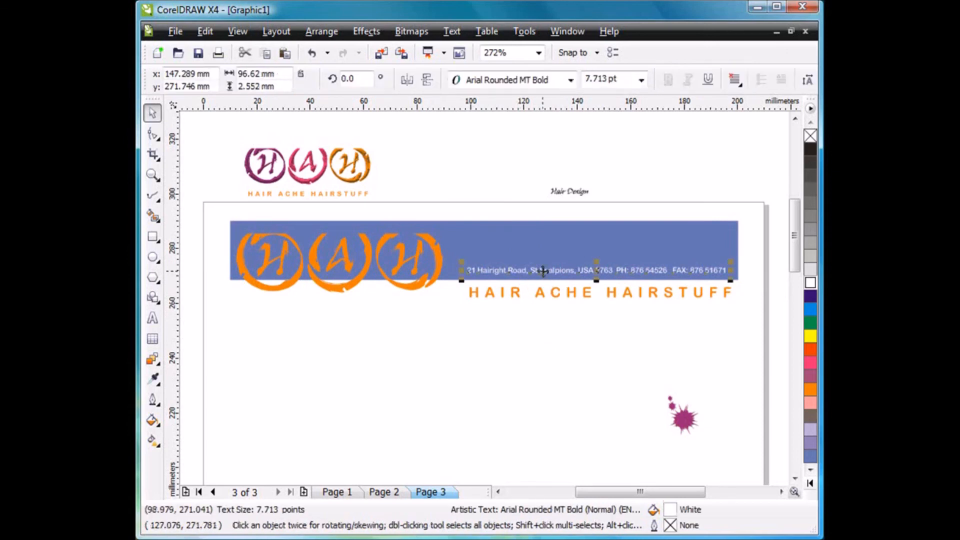
{"action": "left_click", "coordinate": [602, 176]}
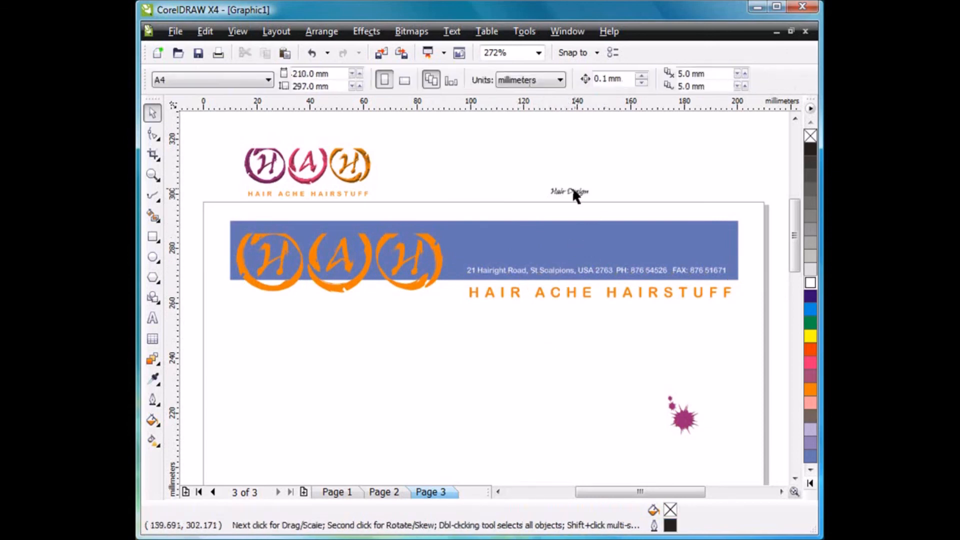
Move the "Hair Design" text onto the blue rectangle's upper-right edge and enlarge it to about 31 mm wide.
{"action": "left_click_drag", "start_coordinate": [569, 191], "coordinate": [638, 245]}
{"action": "left_click_drag", "start_coordinate": [685, 225], "coordinate": [685, 220]}
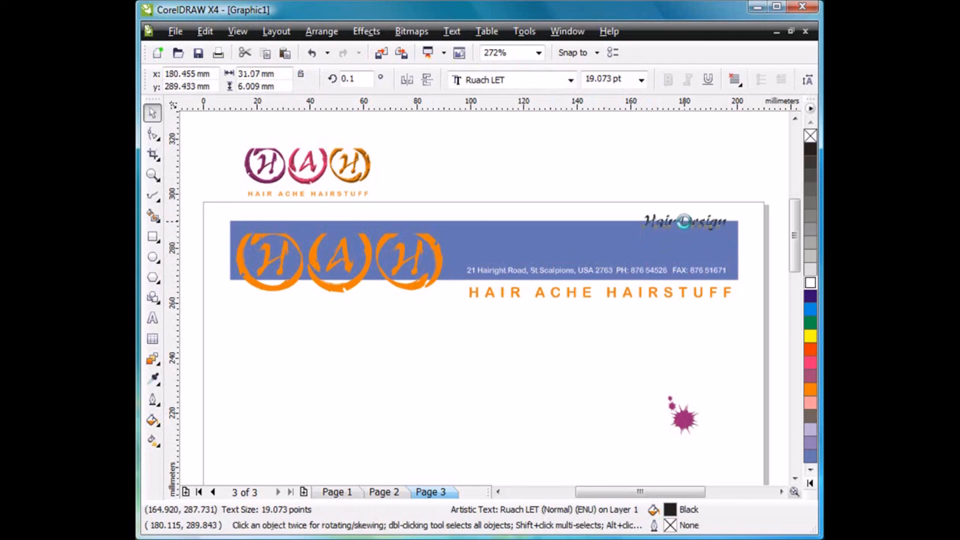
{"action": "left_click", "coordinate": [689, 164]}
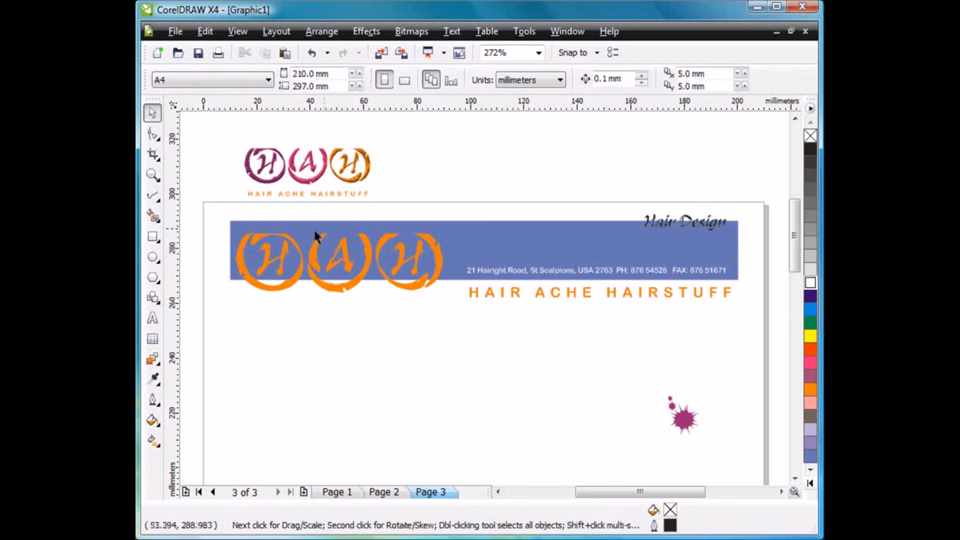
Enlarge "Hair Design" to about 34 mm wide and raise it so the rectangle's upper edge runs through the middle of the letters.
{"action": "left_click", "coordinate": [153, 175]}
{"action": "left_click_drag", "start_coordinate": [552, 181], "coordinate": [757, 322]}
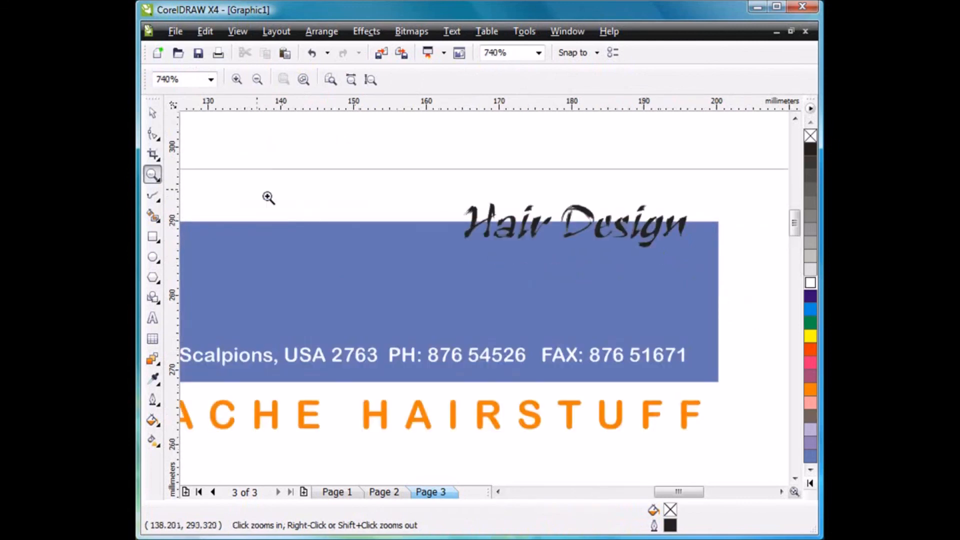
{"action": "left_click", "coordinate": [153, 113]}
{"action": "left_click", "coordinate": [488, 230]}
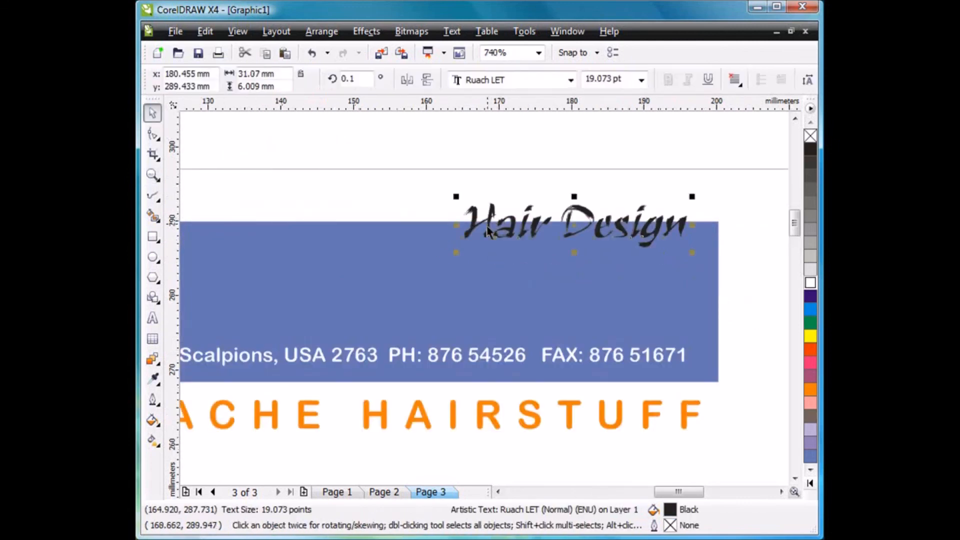
{"action": "left_click_drag", "start_coordinate": [456, 252], "coordinate": [433, 257]}
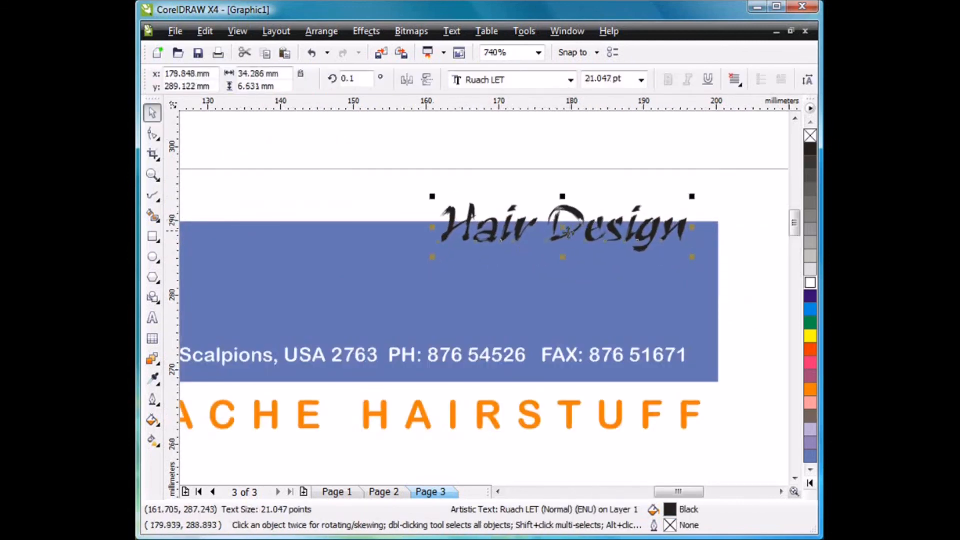
{"action": "mouse_move", "coordinate": [564, 230]}
{"action": "left_mouse_down"}
{"action": "mouse_move", "coordinate": [564, 205]}
{"action": "mouse_move", "coordinate": [564, 224]}
{"action": "left_mouse_up"}
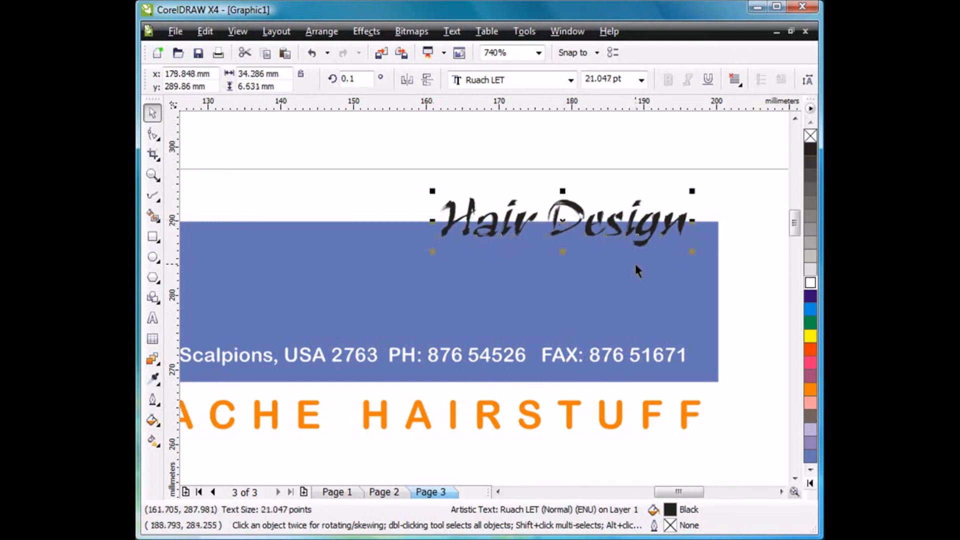
Fill "Hair Design" White, duplicate it in Baby Blue and crop the duplicate to the part above the rectangle's upper edge.
{"action": "left_click", "coordinate": [810, 282]}
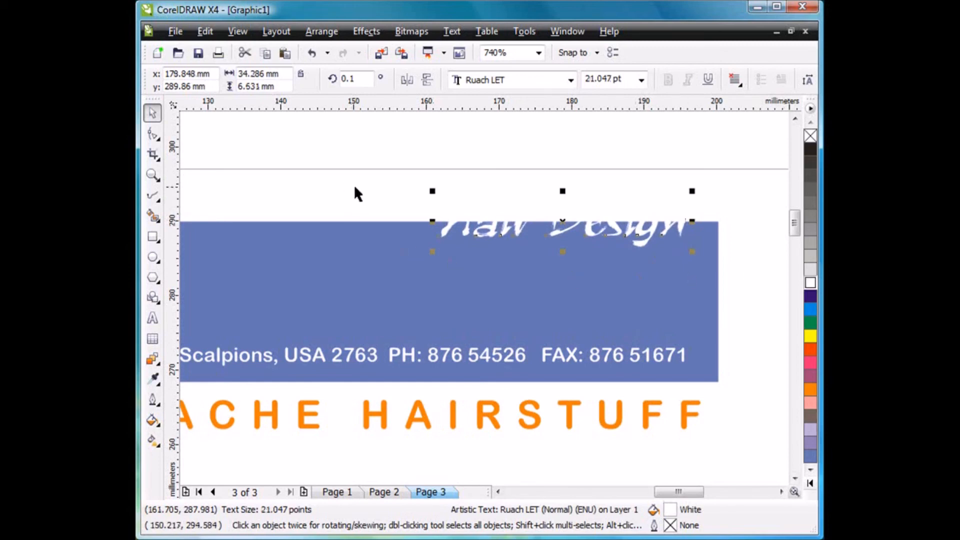
{"action": "left_click", "coordinate": [810, 456]}
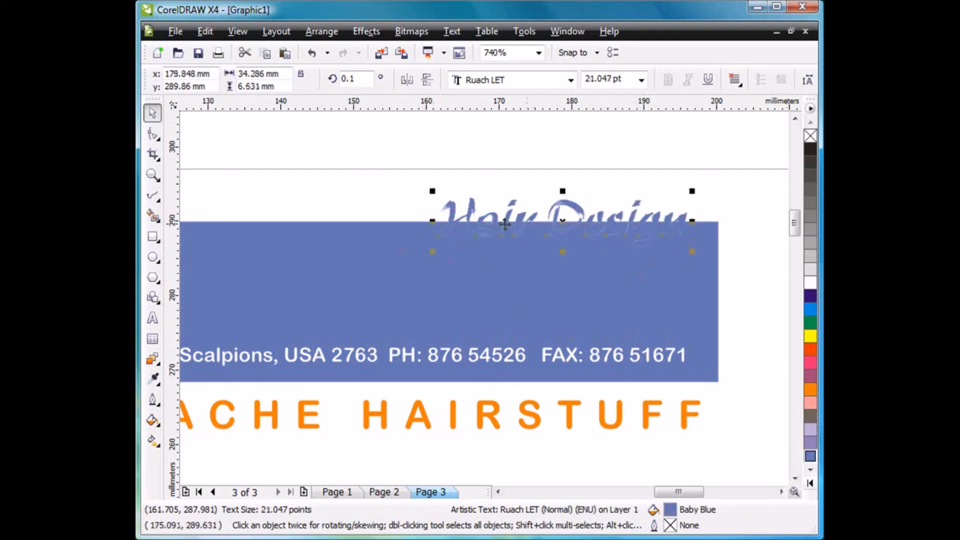
{"action": "left_click", "coordinate": [153, 154]}
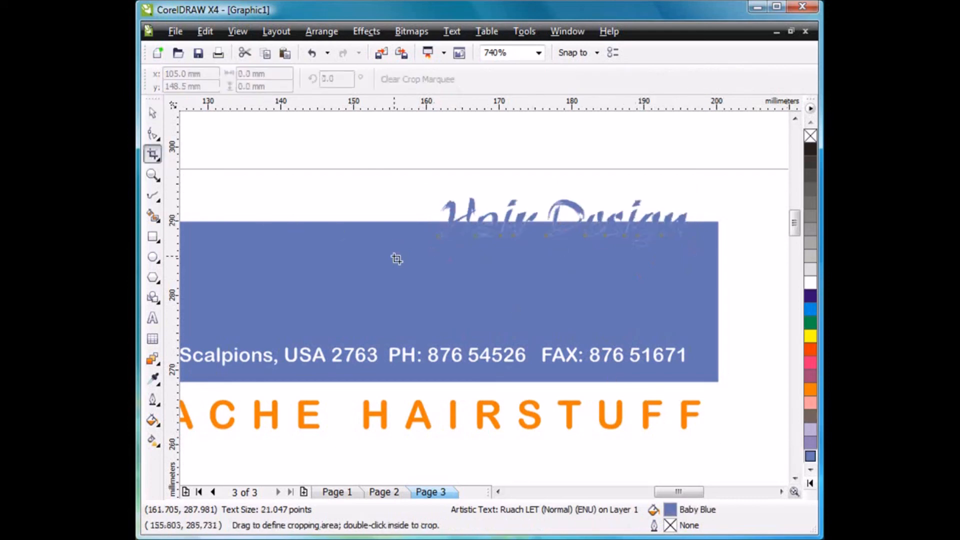
{"action": "left_click_drag", "start_coordinate": [415, 172], "coordinate": [714, 222]}
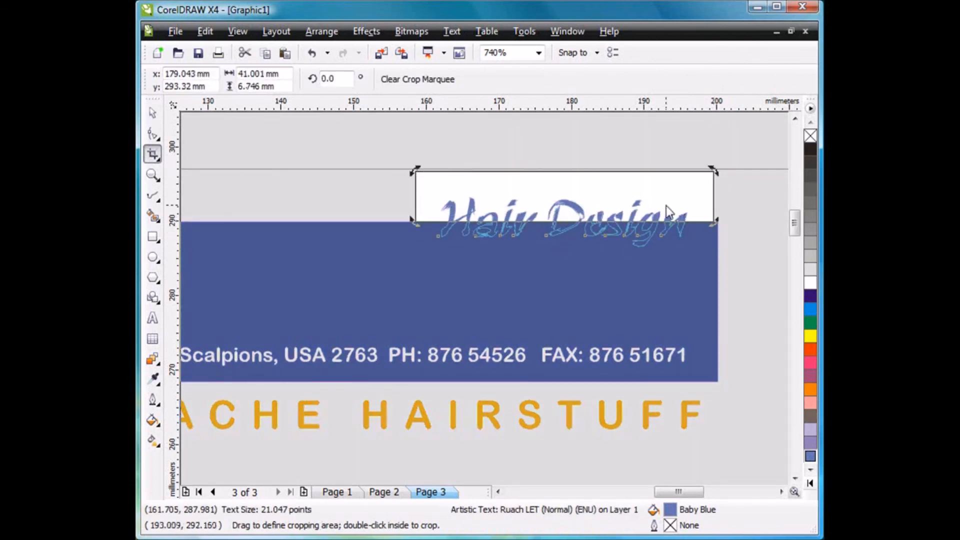
{"action": "double_click", "coordinate": [666, 206]}
{"action": "left_click", "coordinate": [153, 113]}
{"action": "left_click", "coordinate": [477, 172]}
{"action": "left_click", "coordinate": [584, 215]}
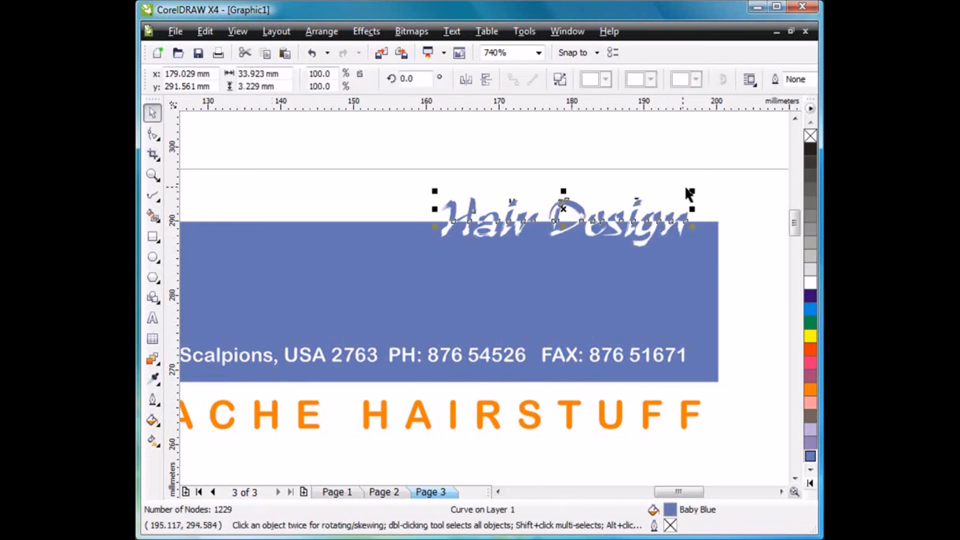
{"action": "left_click", "coordinate": [735, 205]}
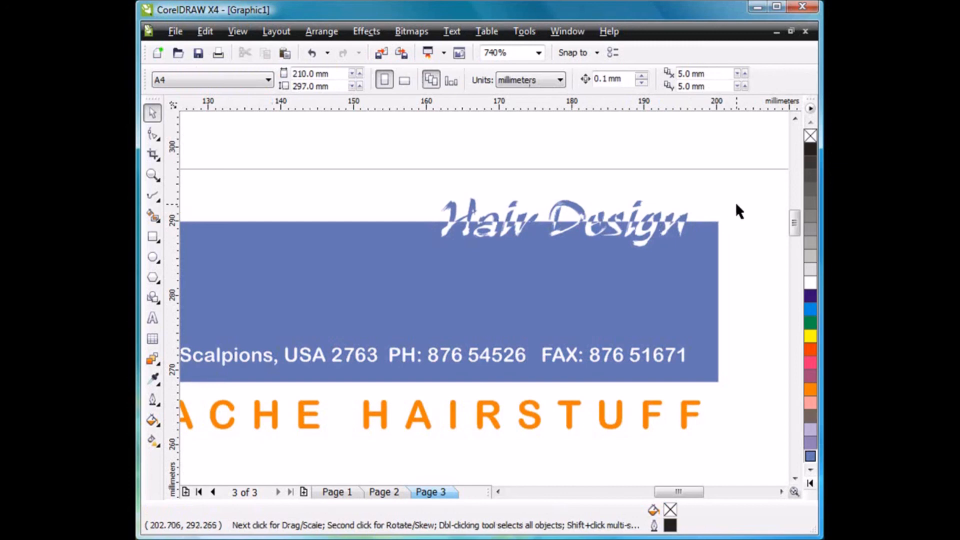
Delete the original multicoloured HAH logo group above the page.
{"action": "scroll", "coordinate": [481, 303], "scroll_direction": "down", "scroll_amount": 2}
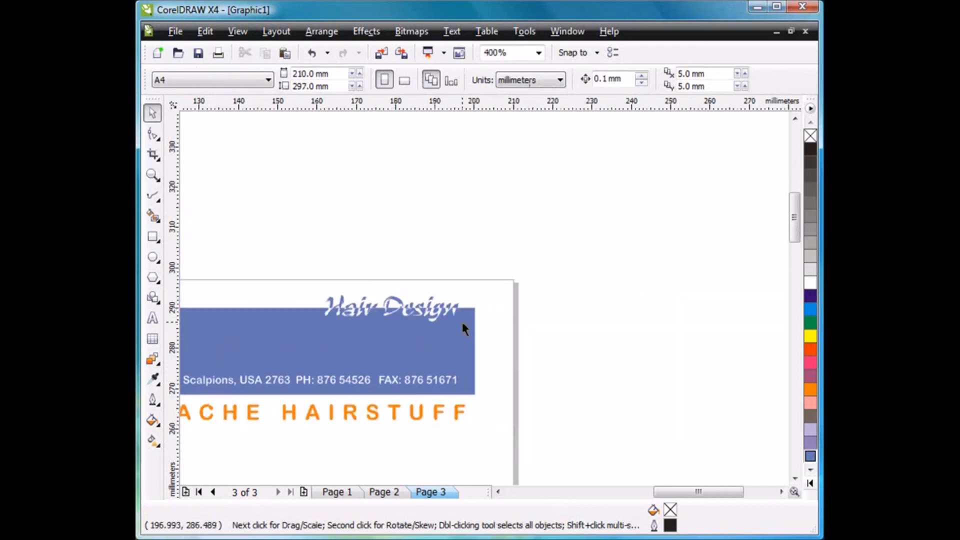
{"action": "scroll", "coordinate": [462, 322], "scroll_direction": "down", "scroll_amount": 2}
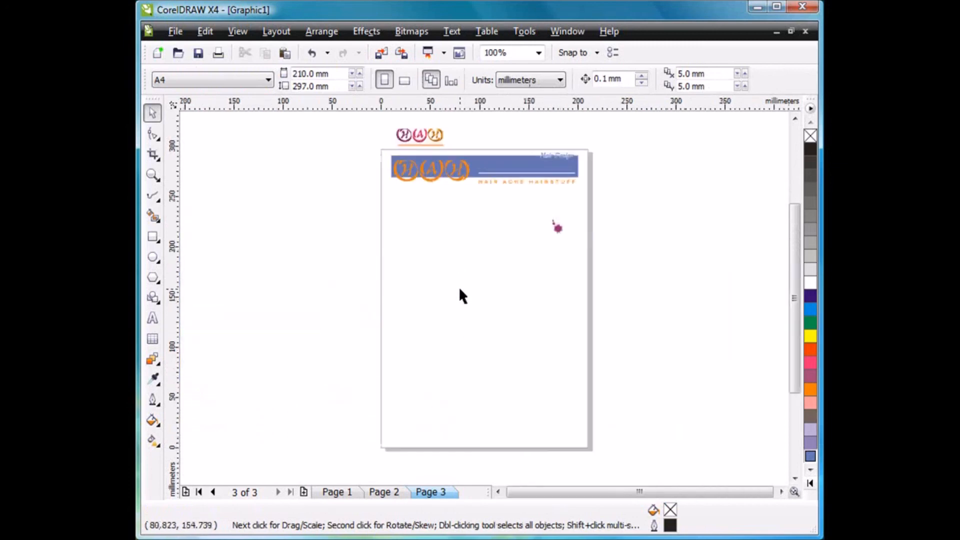
{"action": "left_click_drag", "start_coordinate": [436, 143], "coordinate": [383, 151]}
{"action": "key", "text": "Delete"}
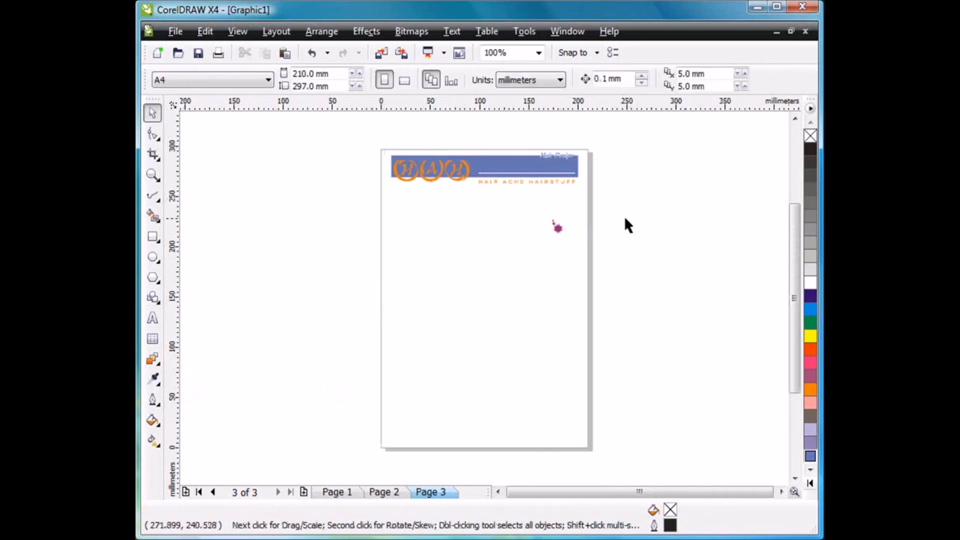
Move the paint splat to the page's lower-right corner and enlarge it to about 24 by 30 mm.
{"action": "left_click_drag", "start_coordinate": [620, 204], "coordinate": [509, 256]}
{"action": "mouse_move", "coordinate": [557, 229]}
{"action": "left_mouse_down"}
{"action": "mouse_move", "coordinate": [551, 257]}
{"action": "mouse_move", "coordinate": [570, 432]}
{"action": "mouse_move", "coordinate": [549, 409]}
{"action": "left_mouse_up"}
{"action": "left_click", "coordinate": [644, 411]}
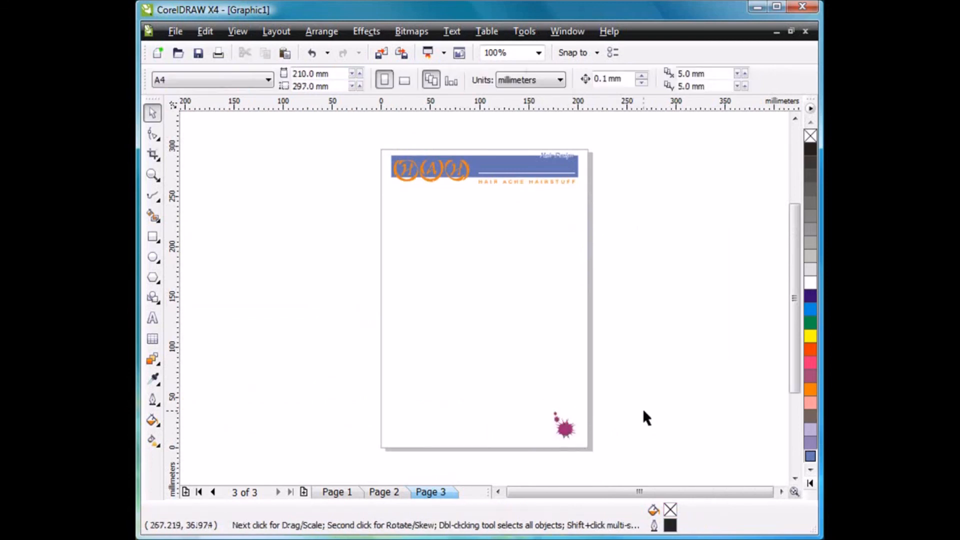
Try filling the paint splat with Baby Blue.
{"action": "mouse_move", "coordinate": [634, 376]}
{"action": "left_mouse_down"}
{"action": "mouse_move", "coordinate": [584, 443]}
{"action": "mouse_move", "coordinate": [531, 445]}
{"action": "left_mouse_up"}
{"action": "left_click", "coordinate": [810, 456]}
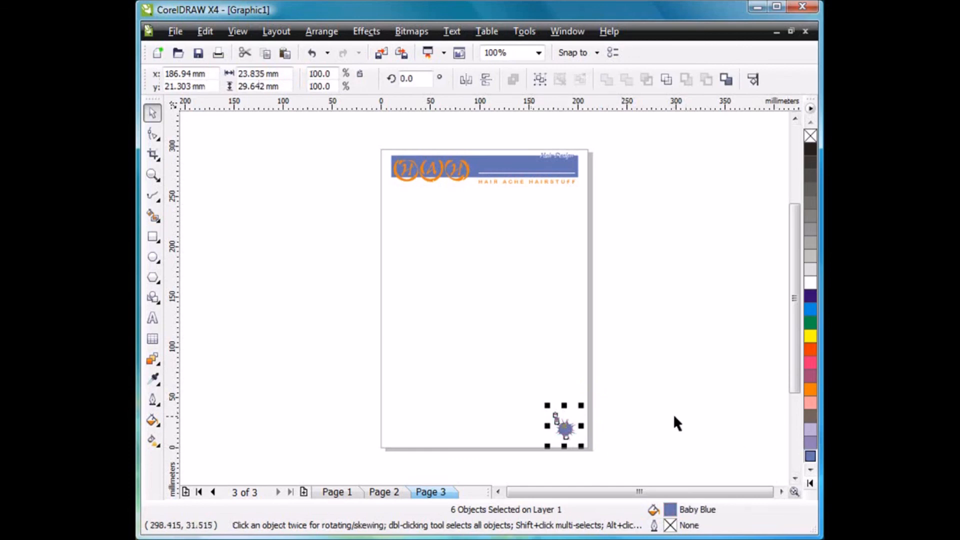
{"action": "left_click", "coordinate": [676, 413]}
Fill all parts of the paint splat with Orange.
{"action": "left_click_drag", "start_coordinate": [660, 367], "coordinate": [547, 446]}
{"action": "left_click", "coordinate": [810, 390]}
{"action": "left_click", "coordinate": [703, 395]}
{"action": "left_click", "coordinate": [153, 175]}
{"action": "left_click_drag", "start_coordinate": [360, 141], "coordinate": [550, 217]}
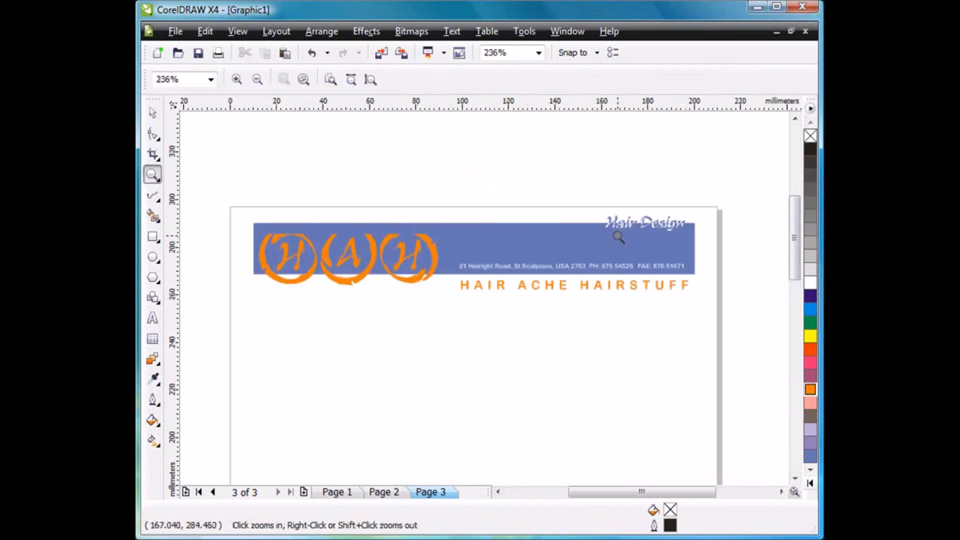
{"action": "left_click", "coordinate": [153, 113]}
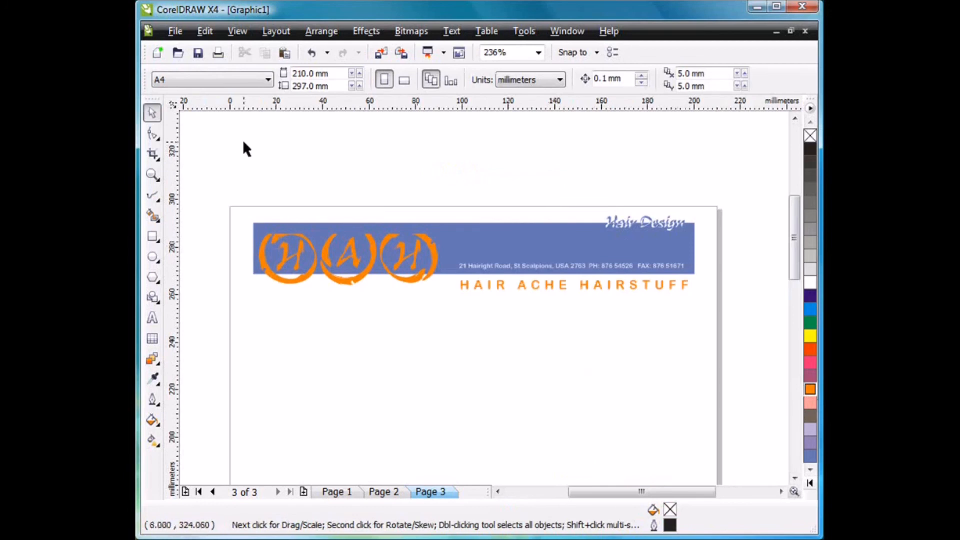
{"action": "key", "text": "shift+F4"}
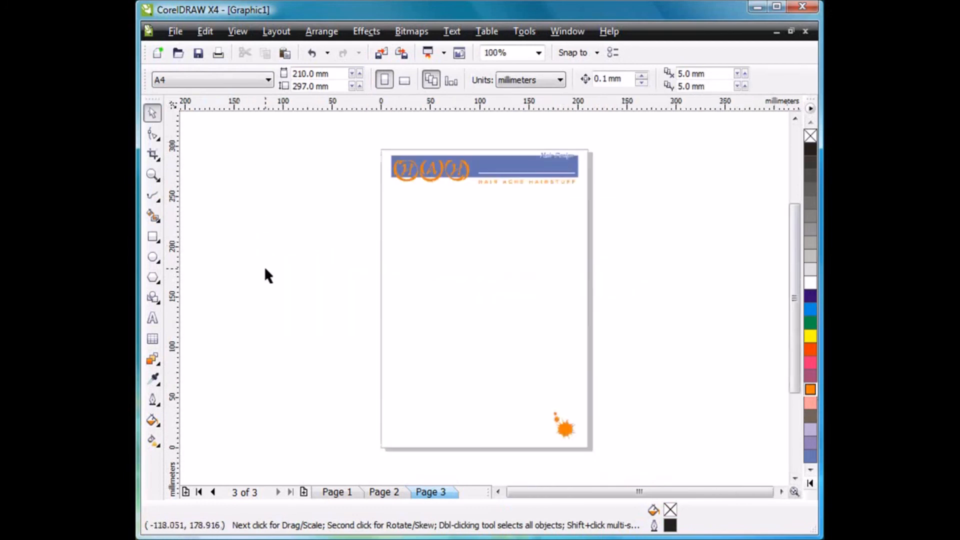